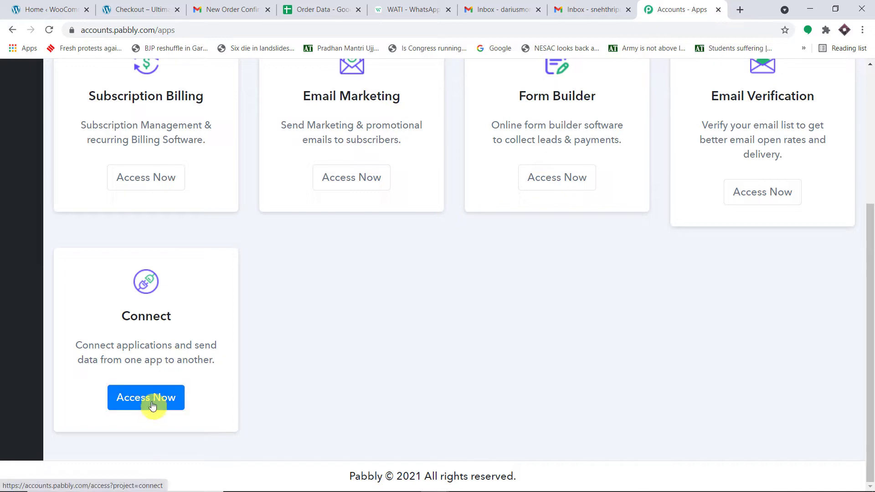
- Create a new Pabbly Connect workflow named 'WooCommerce to Wati to Gmail to Google Sheets'
{"action": "left_click", "coordinate": [155, 400]}
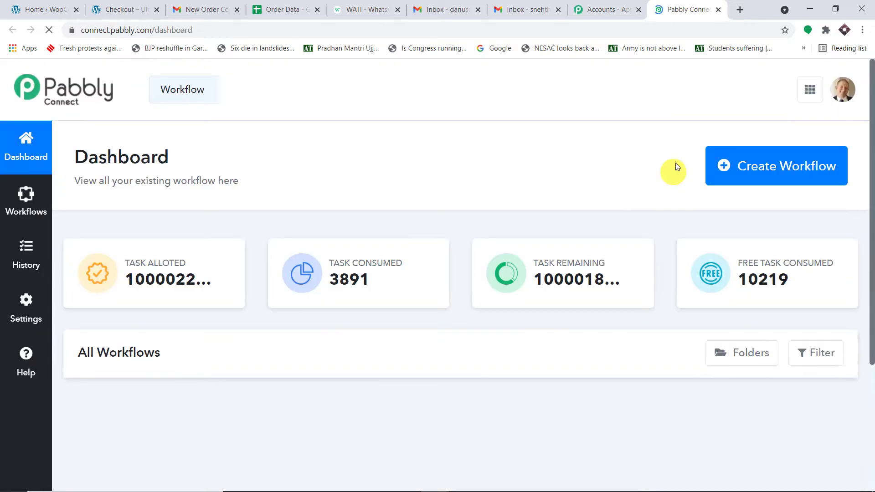
{"action": "left_click", "coordinate": [786, 169]}
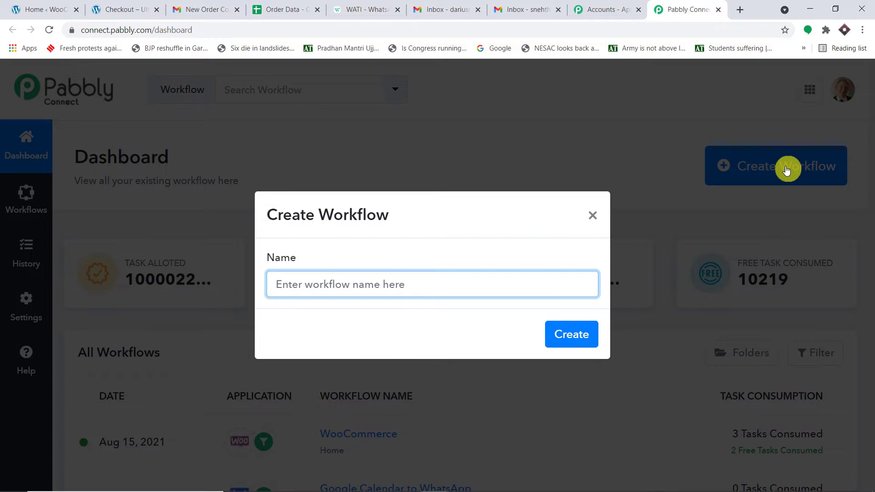
{"action": "type", "text": "Woo"}
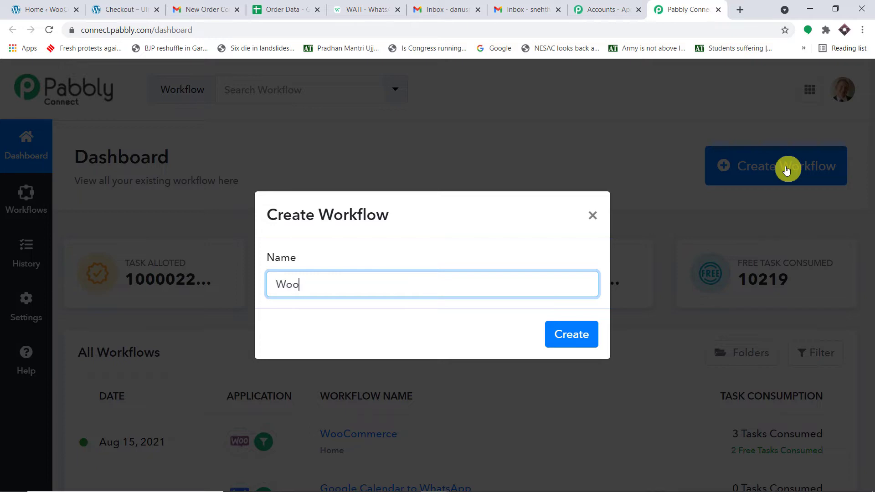
{"action": "type", "text": "Commerce to Wati to"}
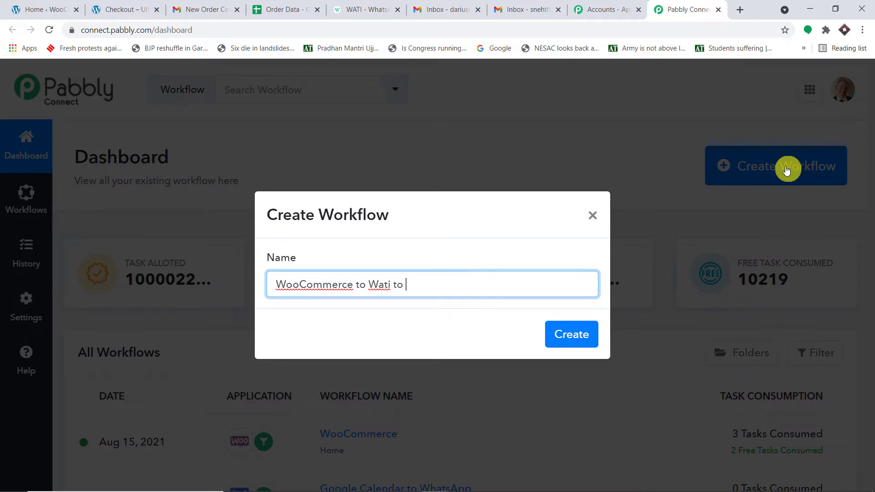
{"action": "type", "text": "ail to Google Sheets"}
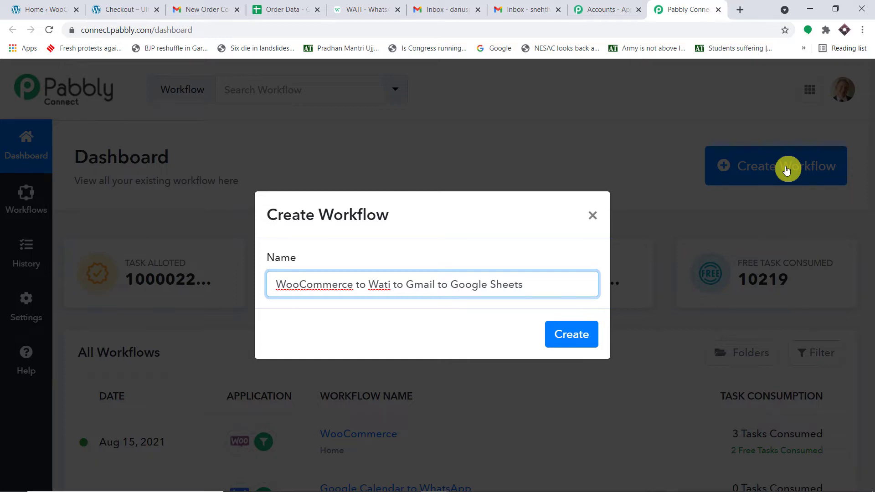
{"action": "left_click", "coordinate": [580, 338]}
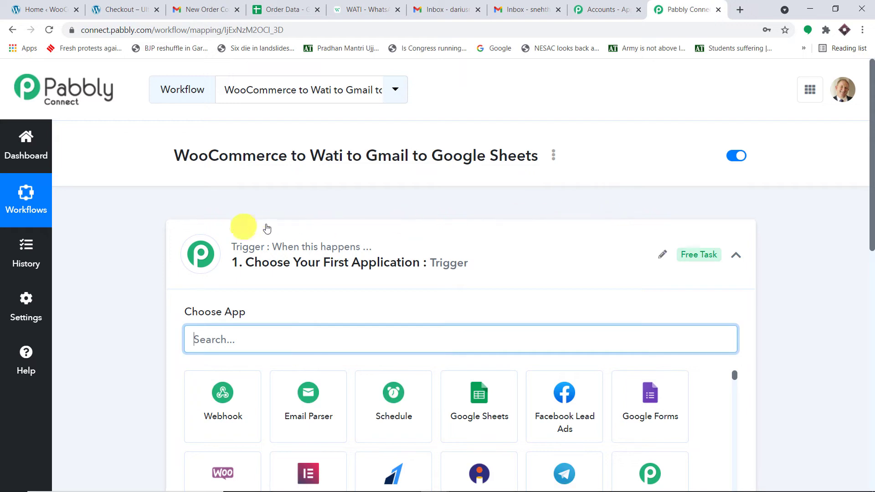
- Set the trigger app to WooCommerce with the Order Updated trigger event
{"action": "left_click", "coordinate": [484, 234]}
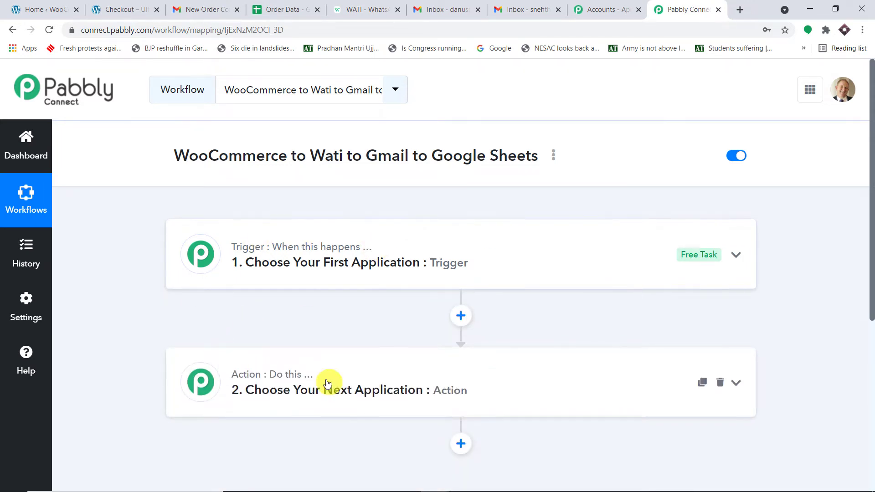
{"action": "left_click", "coordinate": [397, 248]}
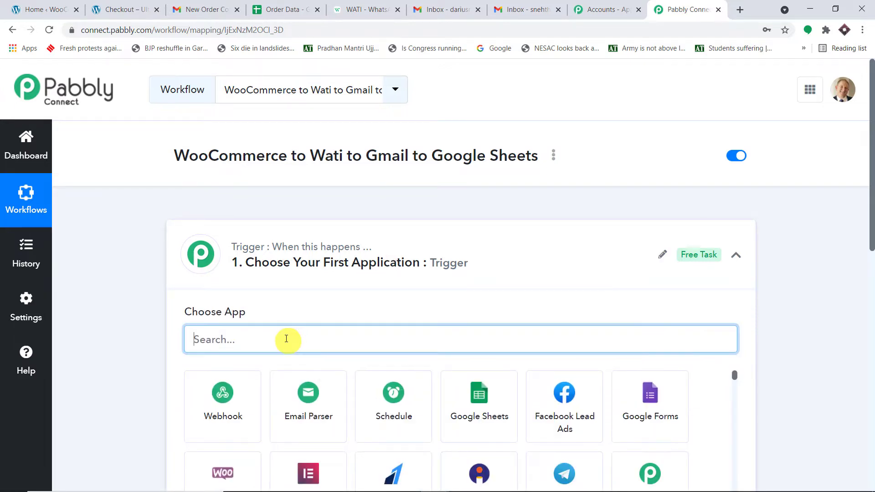
{"action": "type", "text": "wooc"}
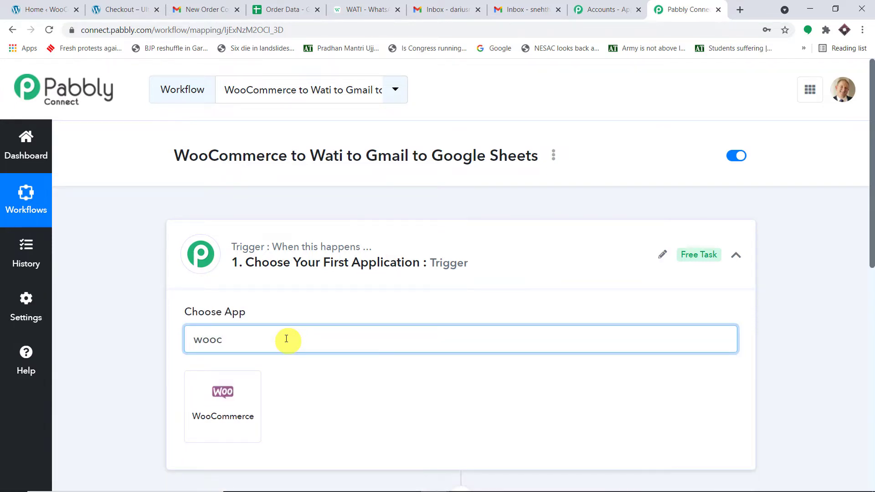
{"action": "left_click", "coordinate": [221, 410]}
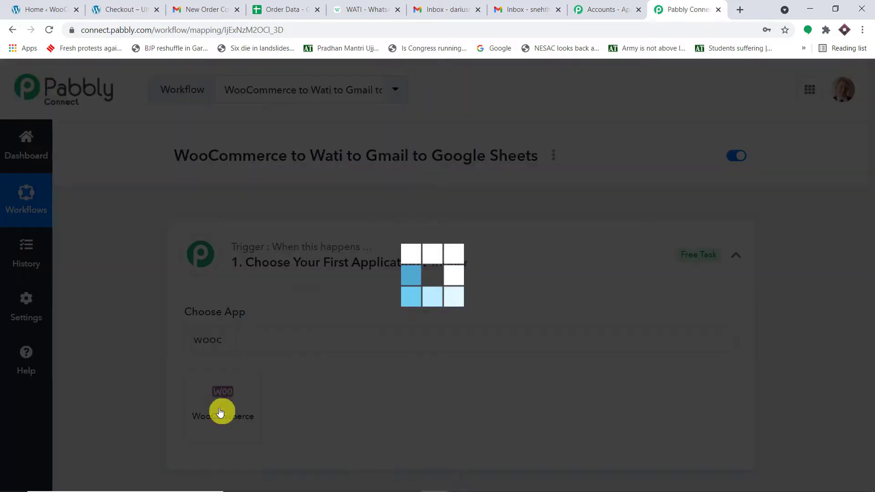
{"action": "scroll", "coordinate": [363, 256], "scroll_direction": "down", "scroll_amount": 4}
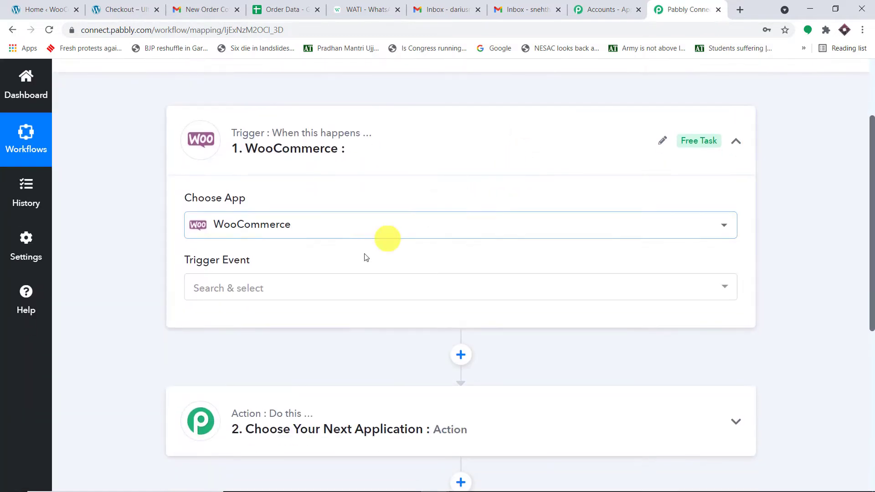
{"action": "left_click", "coordinate": [345, 287]}
{"action": "type", "text": "order"}
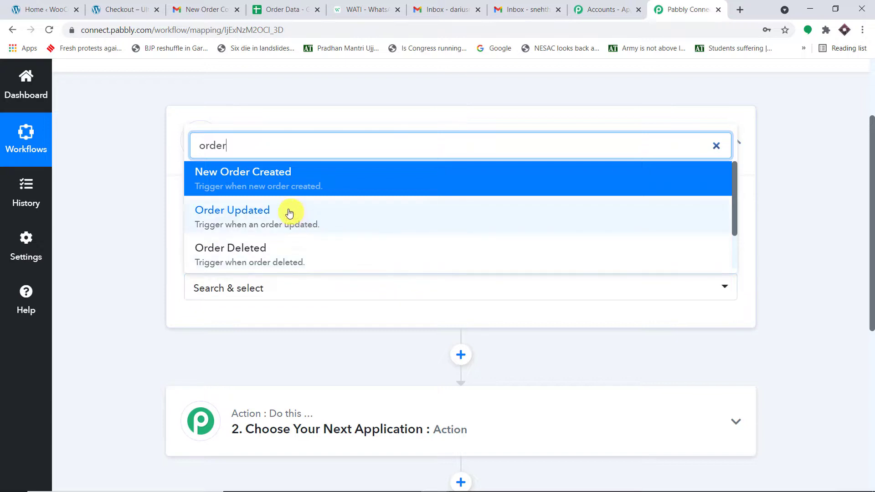
{"action": "left_click", "coordinate": [288, 209]}
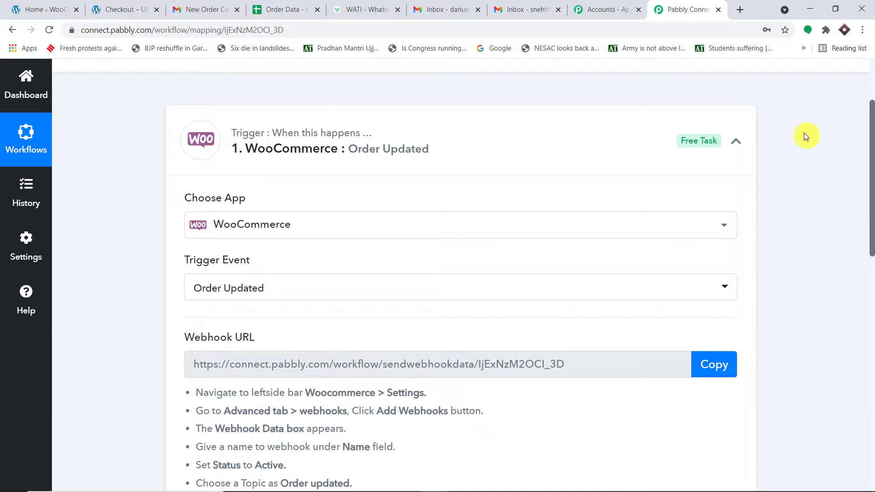
- Reconfirm Order Updated as the trigger event and switch to the WooCommerce store admin
{"action": "left_click", "coordinate": [394, 291]}
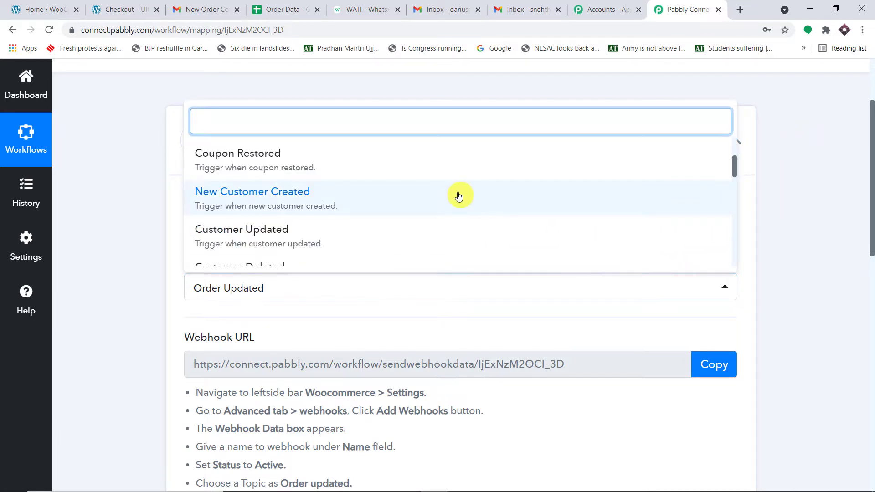
{"action": "scroll", "coordinate": [459, 196], "scroll_direction": "down", "scroll_amount": 4}
{"action": "scroll", "coordinate": [459, 196], "scroll_direction": "up", "scroll_amount": 2}
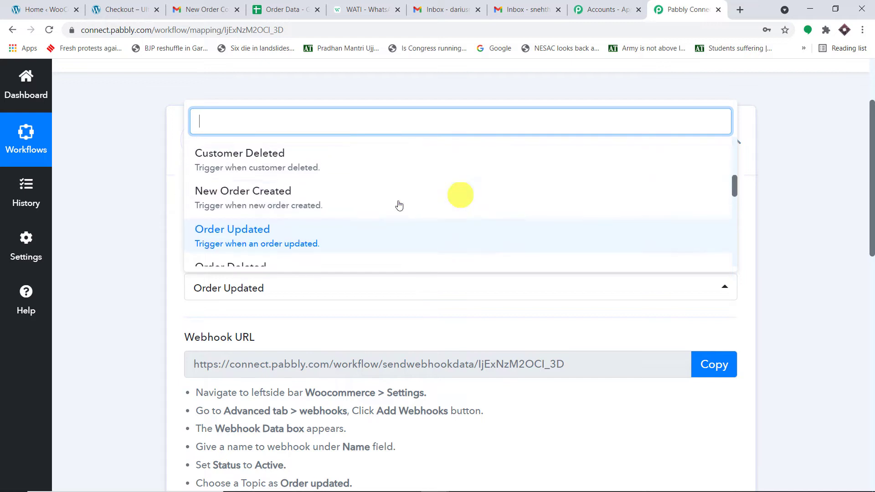
{"action": "left_click", "coordinate": [257, 237]}
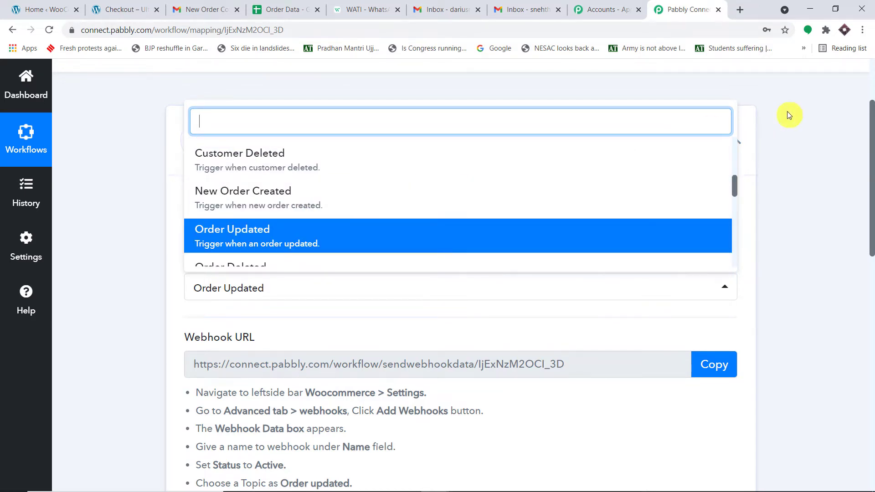
{"action": "left_click", "coordinate": [38, 4]}
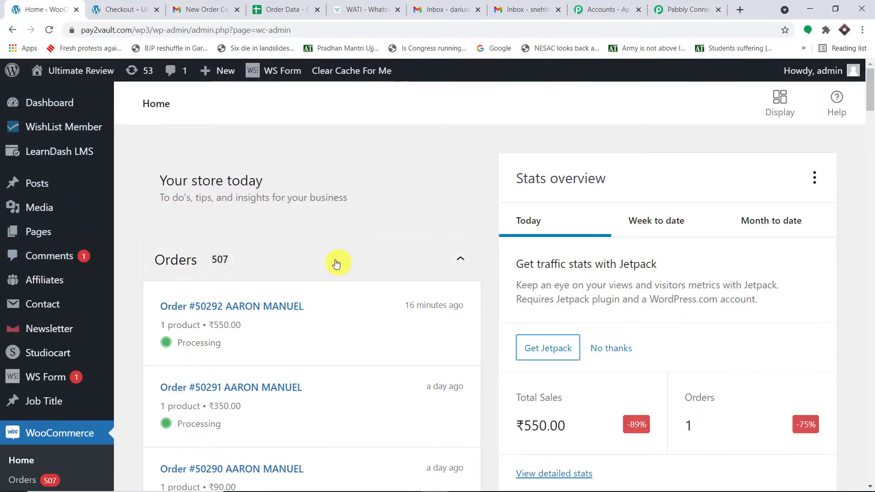
- Open the WooCommerce Orders list in a new tab and switch to it
{"action": "mouse_move", "coordinate": [69, 195]}
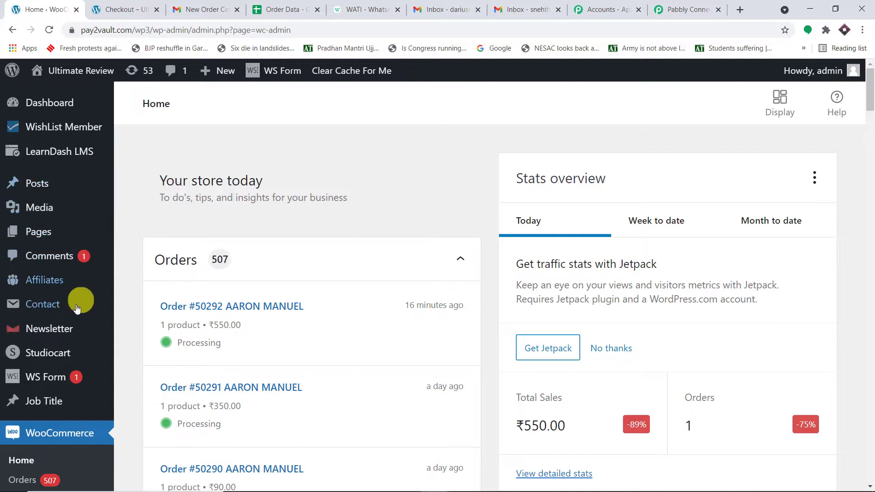
{"action": "scroll", "coordinate": [82, 302], "scroll_direction": "down", "scroll_amount": 2}
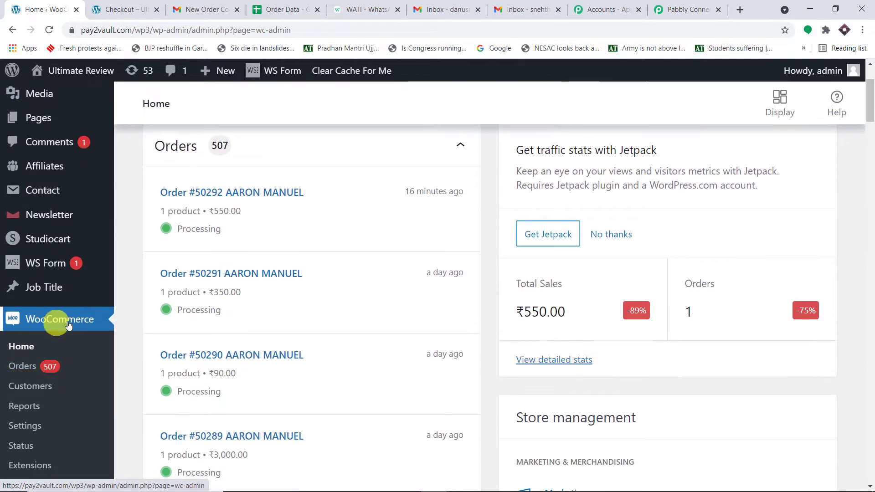
{"action": "scroll", "coordinate": [36, 324], "scroll_direction": "down", "scroll_amount": 1}
{"action": "right_click", "coordinate": [19, 312]}
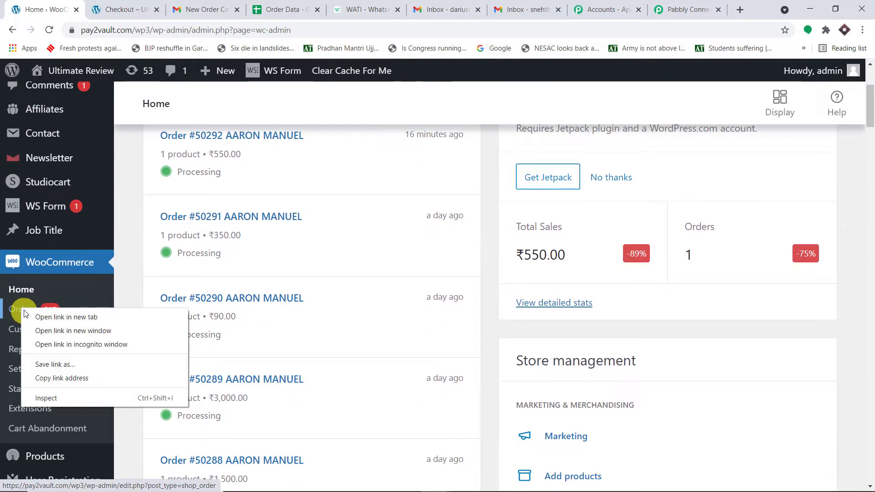
{"action": "left_click", "coordinate": [44, 317]}
{"action": "left_click", "coordinate": [110, 5]}
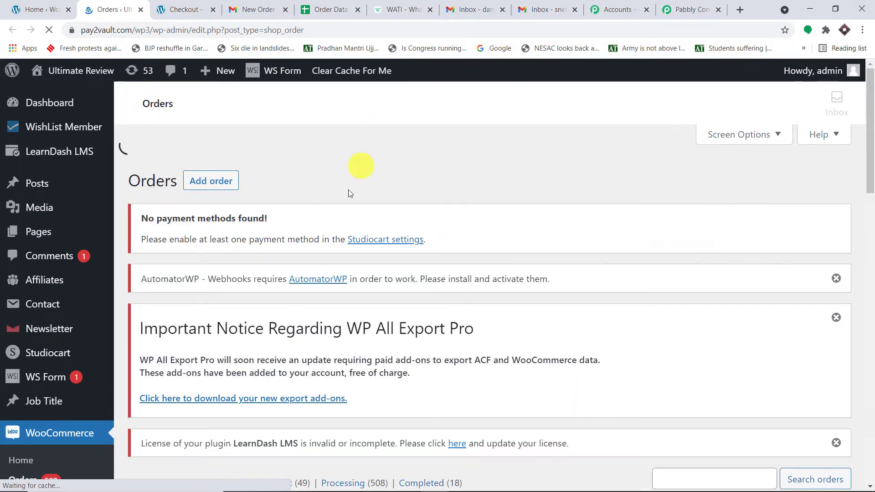
{"action": "scroll", "coordinate": [329, 228], "scroll_direction": "down", "scroll_amount": 4}
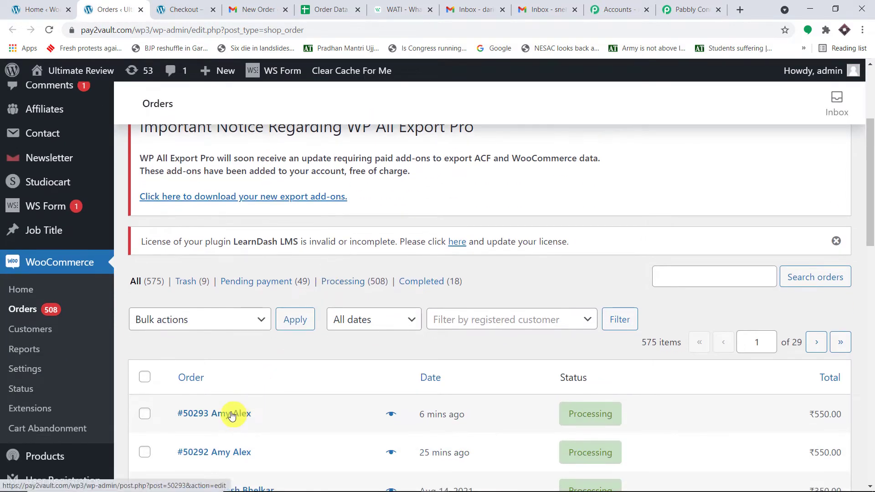
{"action": "right_click", "coordinate": [232, 413]}
{"action": "left_click", "coordinate": [300, 322]}
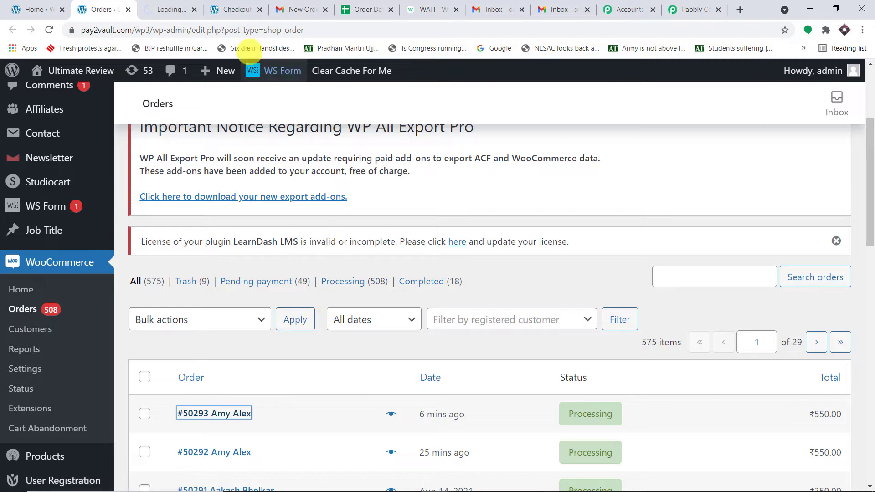
{"action": "left_click", "coordinate": [167, 7]}
- Change order #50293's status to Pending payment
{"action": "scroll", "coordinate": [429, 189], "scroll_direction": "down", "scroll_amount": 4}
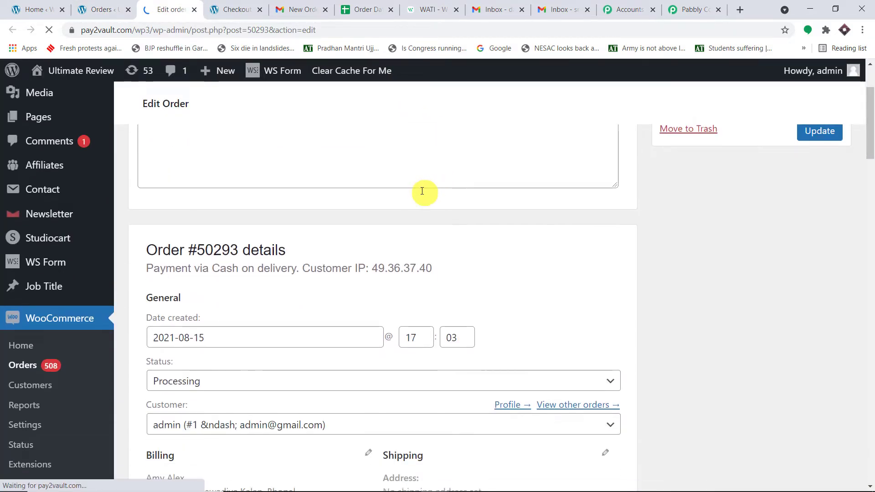
{"action": "scroll", "coordinate": [505, 187], "scroll_direction": "down", "scroll_amount": 2}
{"action": "scroll", "coordinate": [505, 187], "scroll_direction": "down", "scroll_amount": 5}
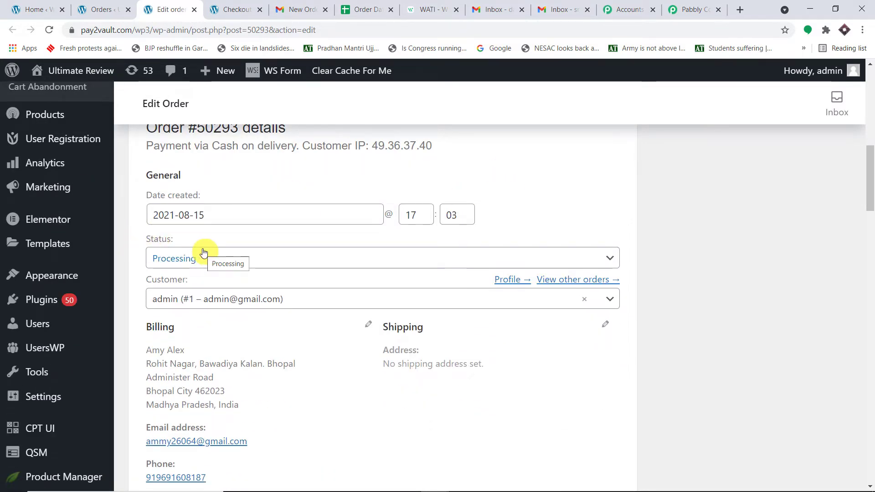
{"action": "left_click", "coordinate": [168, 268]}
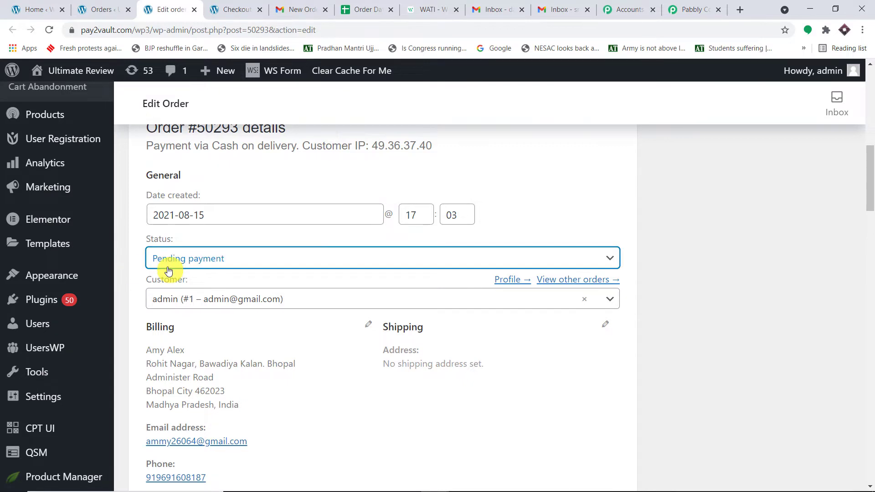
- Set the order status back to Processing and return to the Pabbly Connect workflow
{"action": "left_click", "coordinate": [190, 264]}
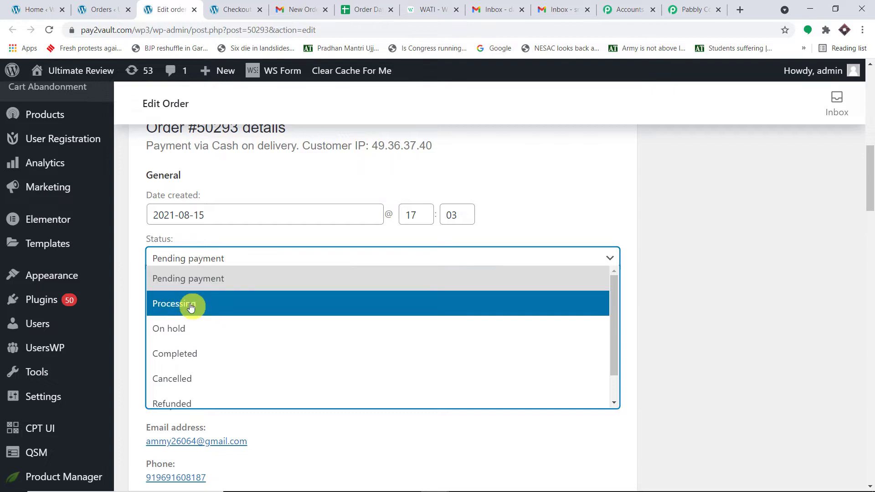
{"action": "scroll", "coordinate": [191, 384], "scroll_direction": "down", "scroll_amount": 2}
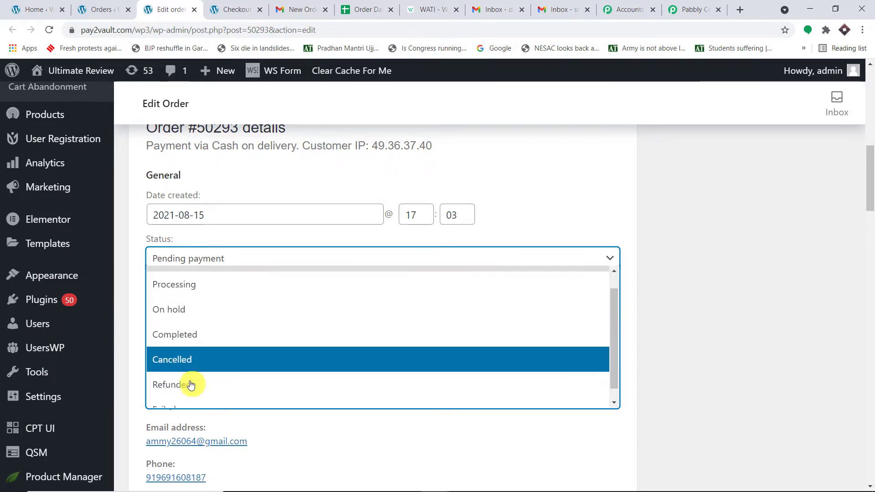
{"action": "scroll", "coordinate": [202, 360], "scroll_direction": "up", "scroll_amount": 2}
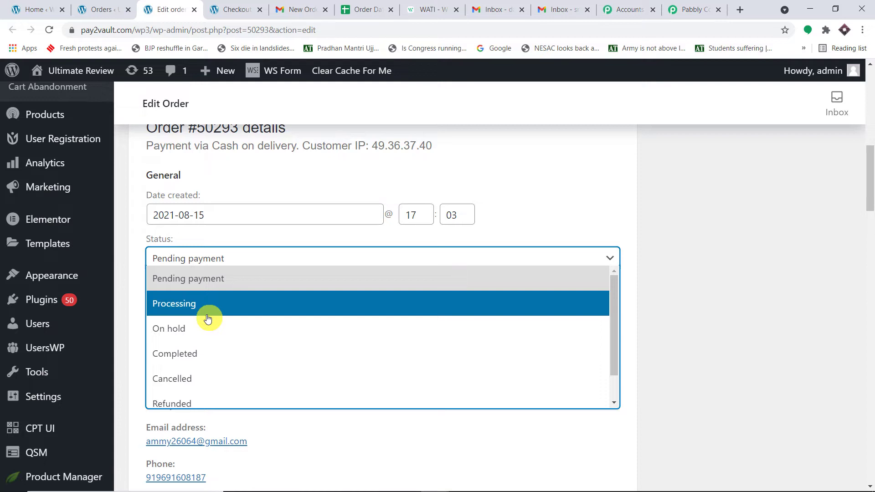
{"action": "scroll", "coordinate": [237, 324], "scroll_direction": "down", "scroll_amount": 1}
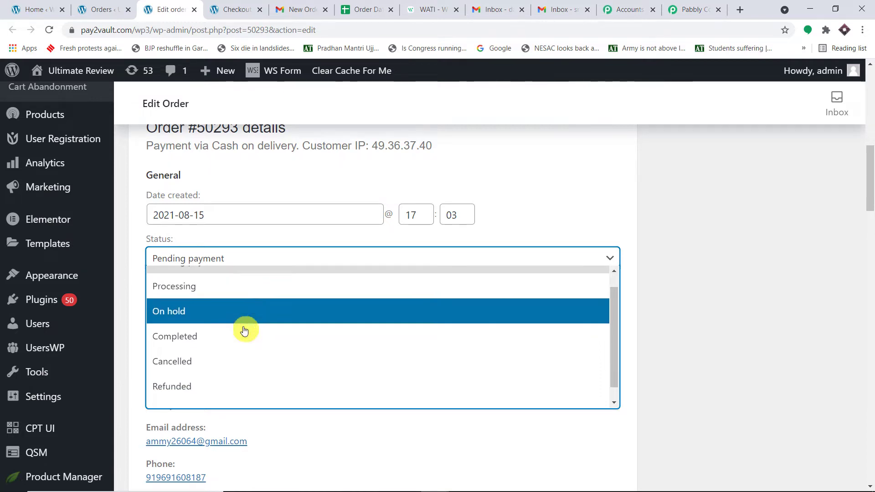
{"action": "scroll", "coordinate": [257, 349], "scroll_direction": "up", "scroll_amount": 1}
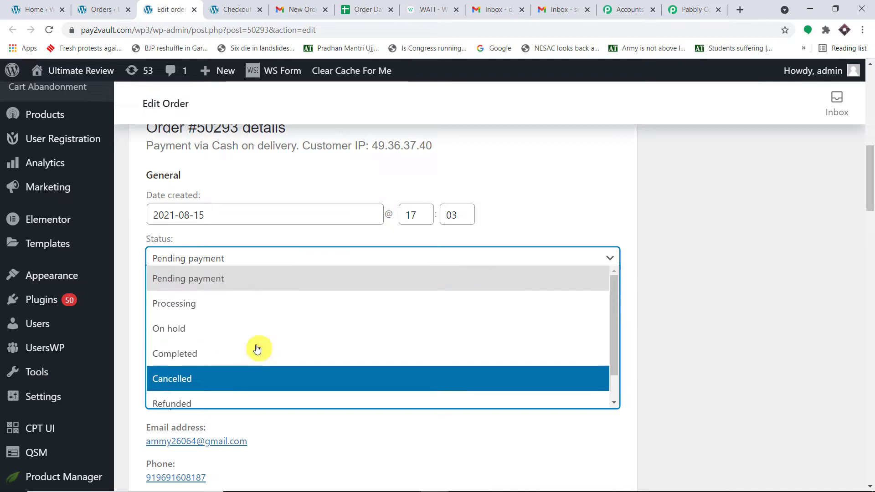
{"action": "left_click", "coordinate": [225, 302]}
{"action": "left_click", "coordinate": [688, 9]}
{"action": "left_click", "coordinate": [215, 293]}
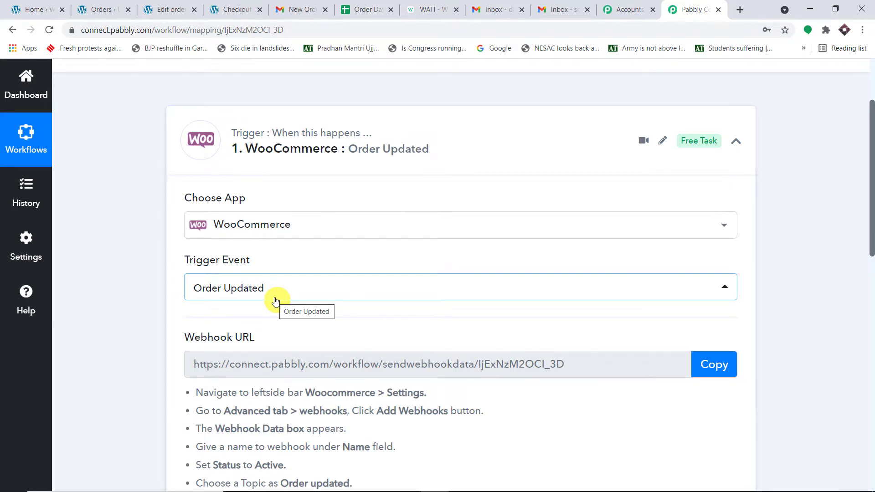
- Highlight the WooCommerce > Settings step in Pabbly's webhook instructions
{"action": "scroll", "coordinate": [275, 301], "scroll_direction": "down", "scroll_amount": 3}
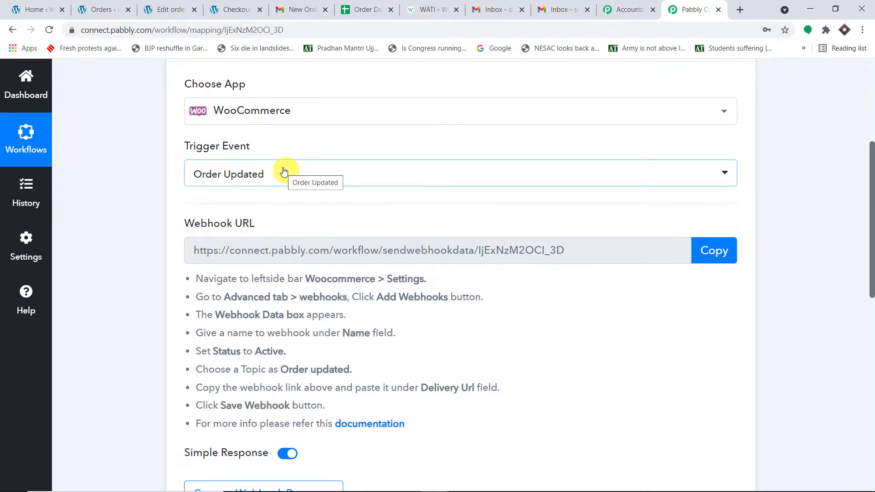
{"action": "scroll", "coordinate": [281, 232], "scroll_direction": "down", "scroll_amount": 1}
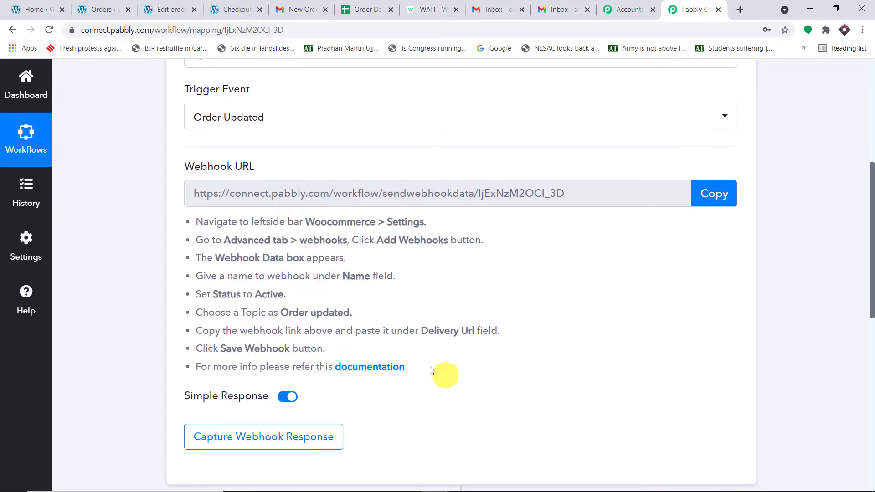
{"action": "left_click_drag", "start_coordinate": [446, 371], "coordinate": [200, 223]}
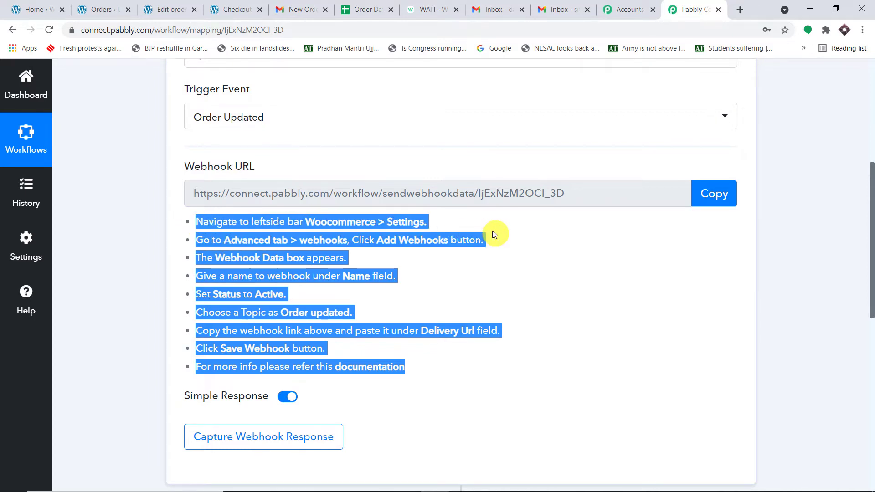
{"action": "left_click", "coordinate": [529, 244]}
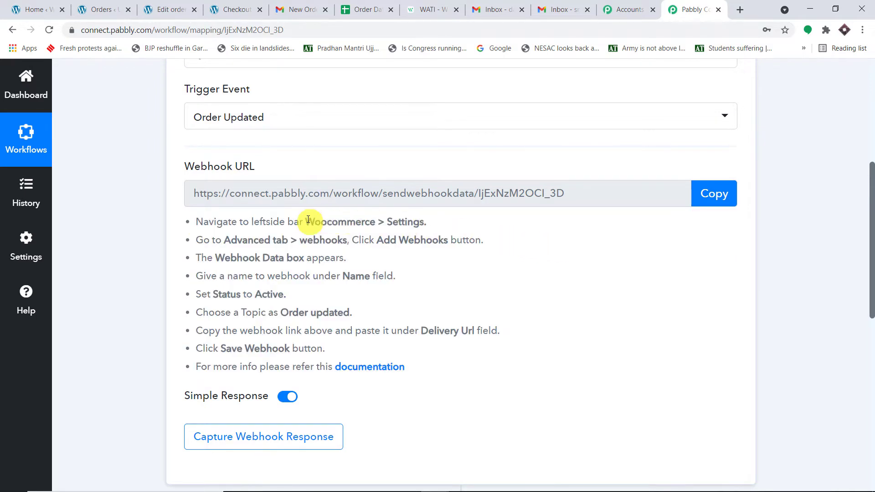
{"action": "left_click_drag", "start_coordinate": [306, 222], "coordinate": [428, 222]}
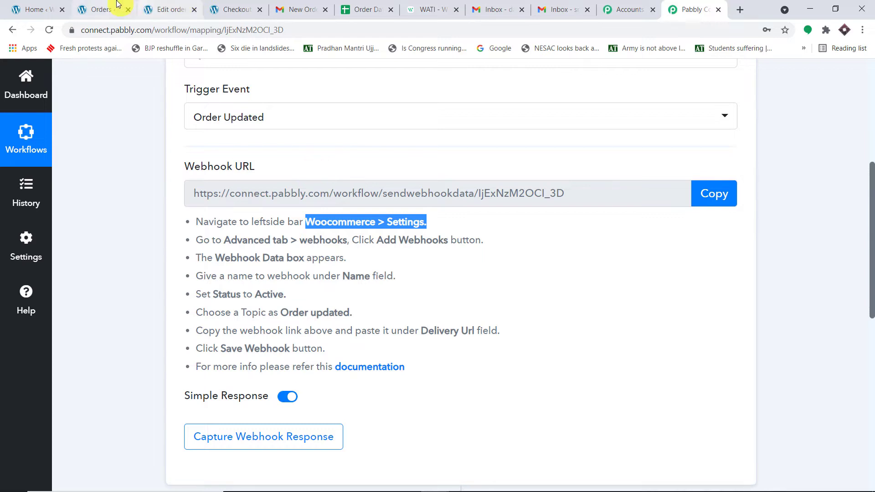
- Open WooCommerce Settings in a new tab, close the Orders and Edit order tabs, return to Pabbly
{"action": "left_click", "coordinate": [39, 4]}
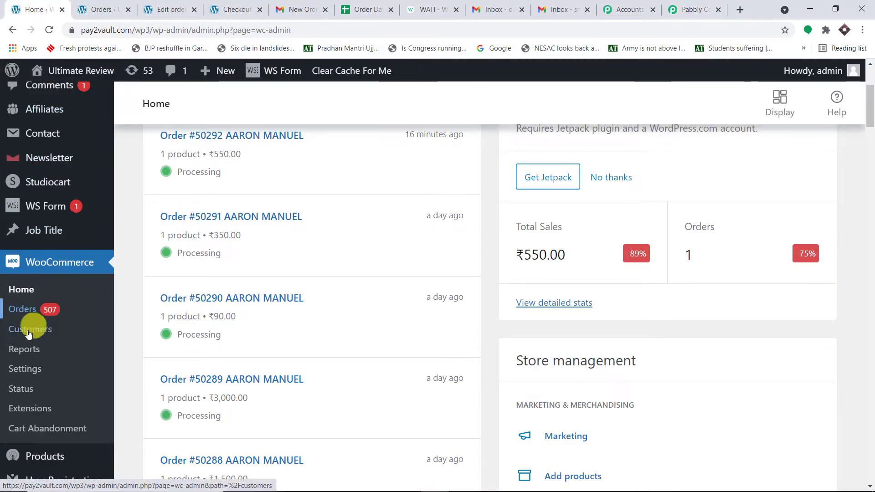
{"action": "right_click", "coordinate": [21, 372]}
{"action": "left_click", "coordinate": [43, 379]}
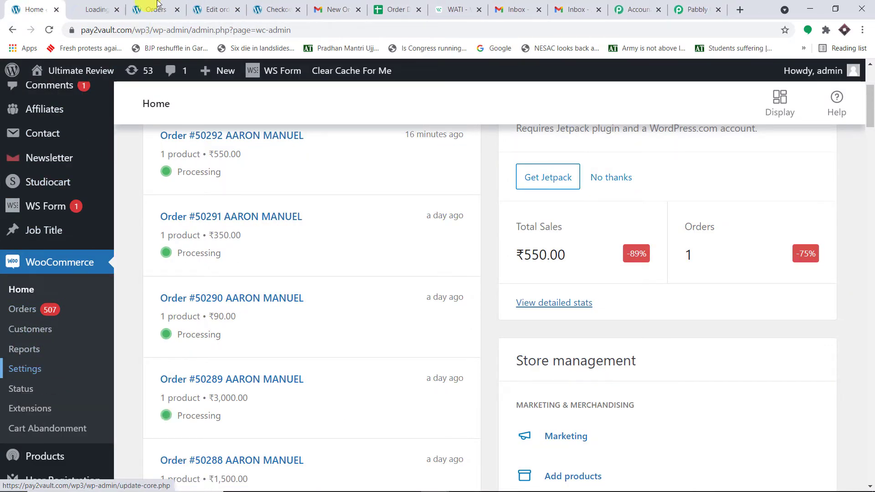
{"action": "left_click", "coordinate": [178, 9]}
{"action": "left_click", "coordinate": [179, 9]}
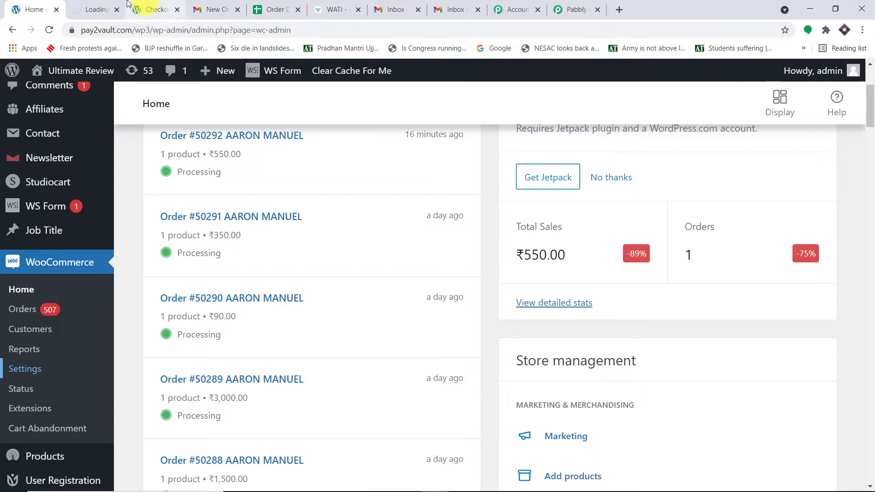
{"action": "left_click", "coordinate": [103, 5]}
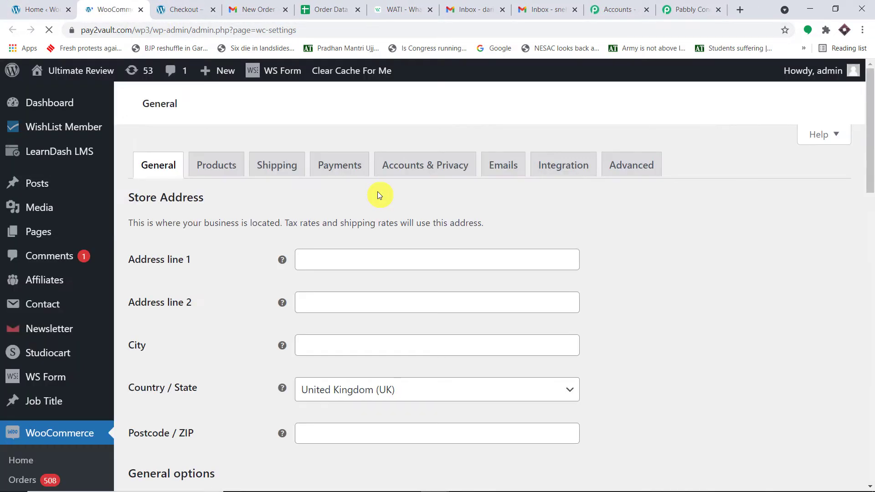
{"action": "left_click", "coordinate": [688, 9]}
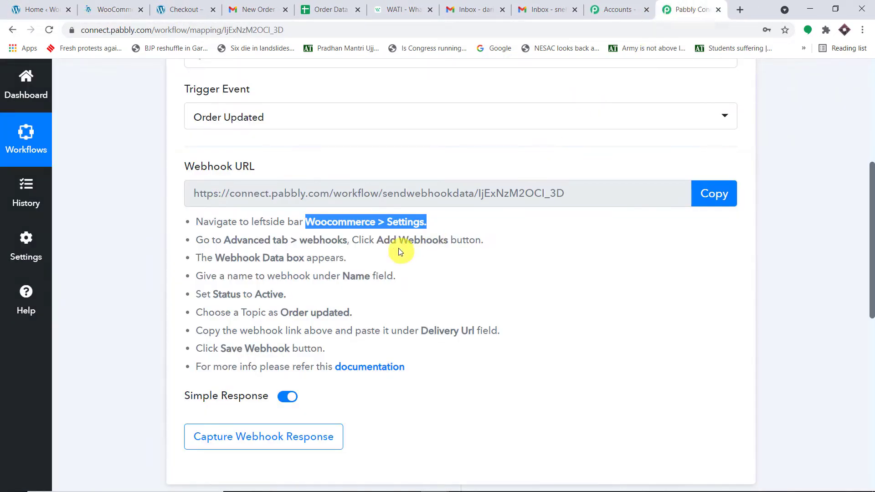
{"action": "left_click_drag", "start_coordinate": [481, 240], "coordinate": [226, 239]}
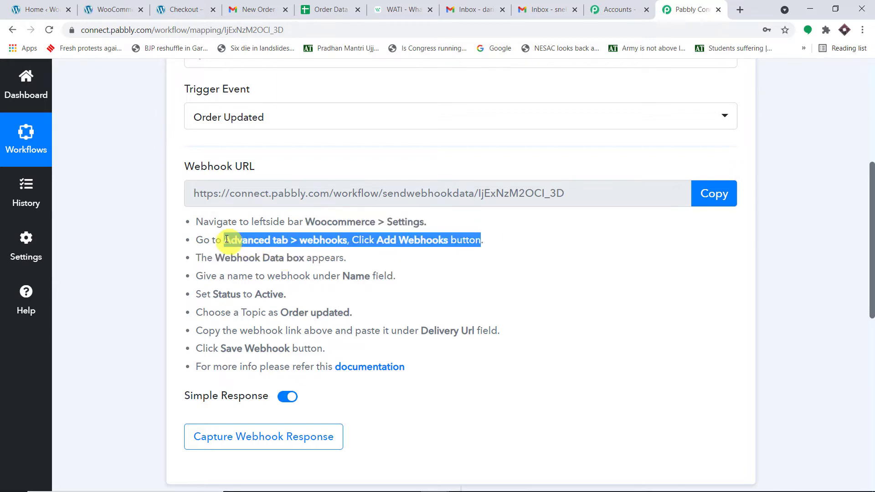
- Go to WooCommerce Settings > Advanced > Webhooks, checking the Pabbly instructions along the way
{"action": "left_click", "coordinate": [116, 9]}
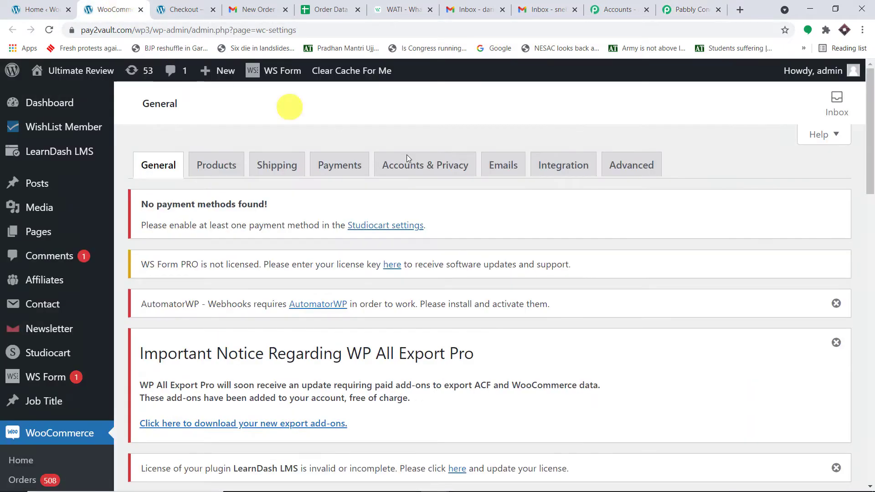
{"action": "left_click", "coordinate": [622, 161]}
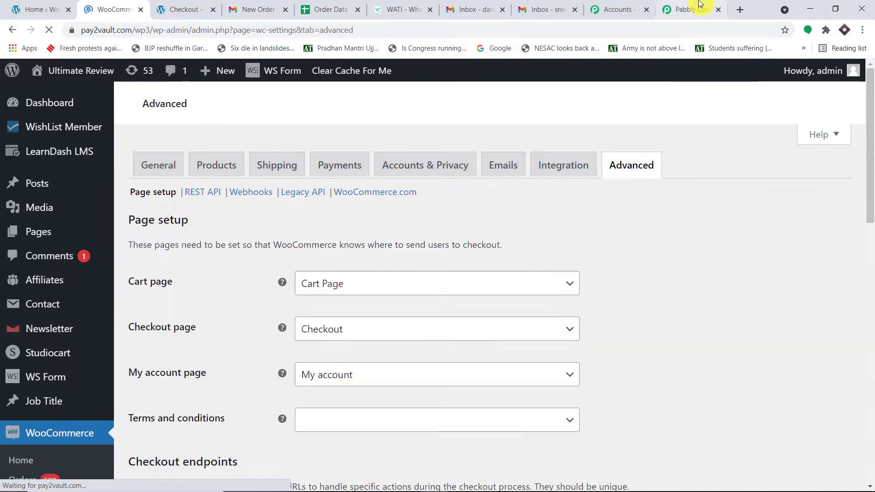
{"action": "left_click", "coordinate": [689, 9]}
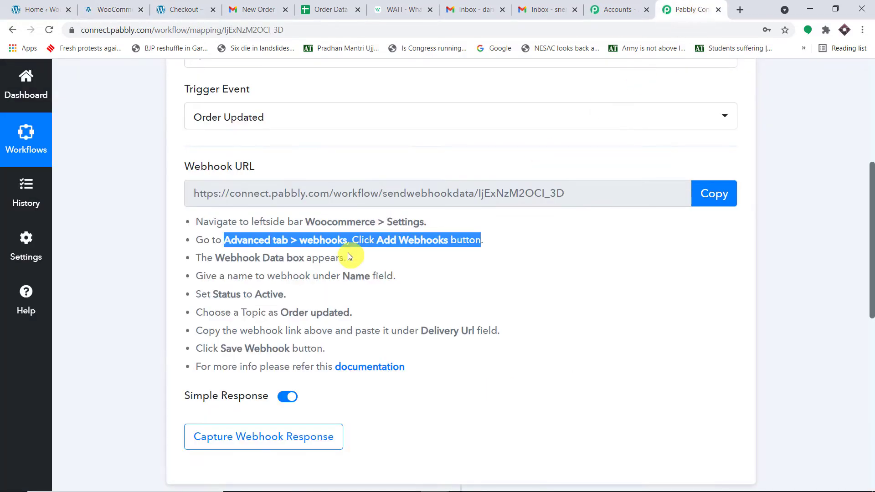
{"action": "left_click", "coordinate": [143, 4]}
{"action": "scroll", "coordinate": [384, 207], "scroll_direction": "down", "scroll_amount": 5}
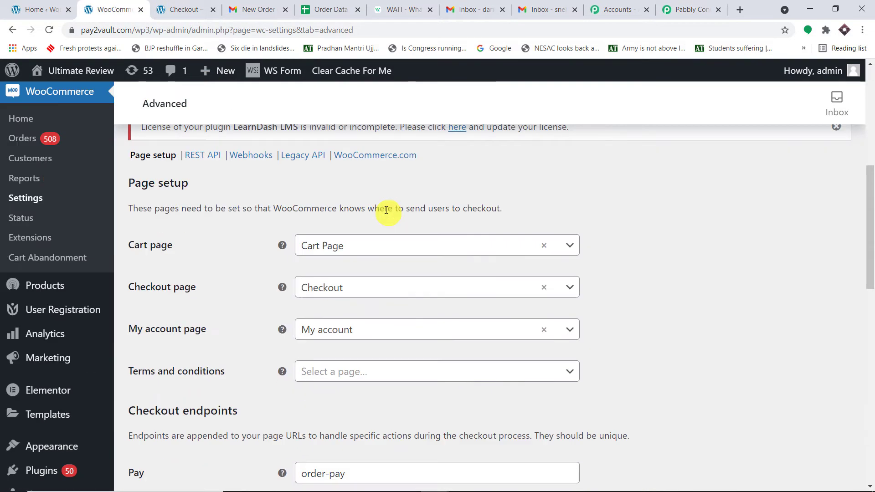
{"action": "left_click", "coordinate": [251, 155]}
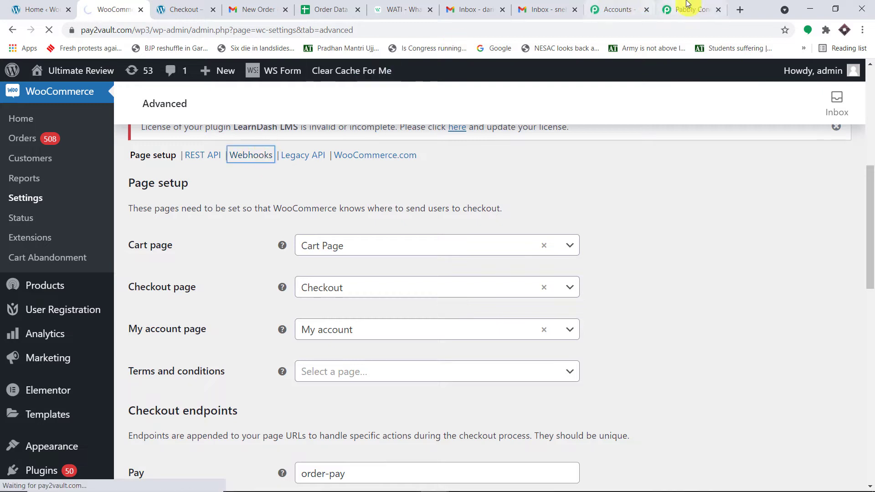
- Start adding a new webhook and review Pabbly's steps on the Webhook Data box and naming
{"action": "left_click", "coordinate": [686, 9]}
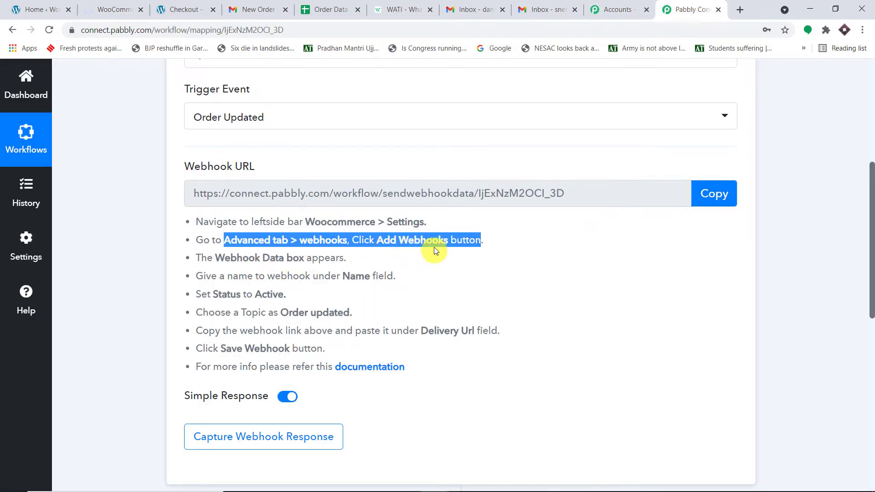
{"action": "left_click", "coordinate": [116, 9]}
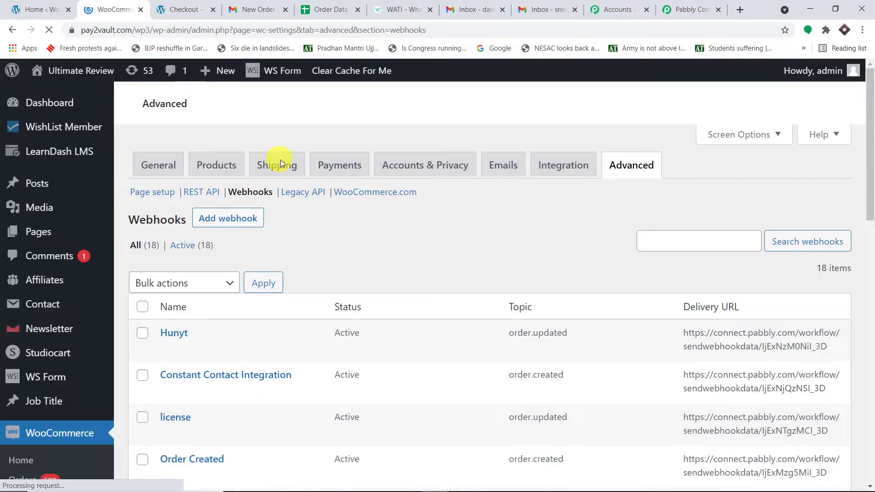
{"action": "scroll", "coordinate": [283, 265], "scroll_direction": "down", "scroll_amount": 5}
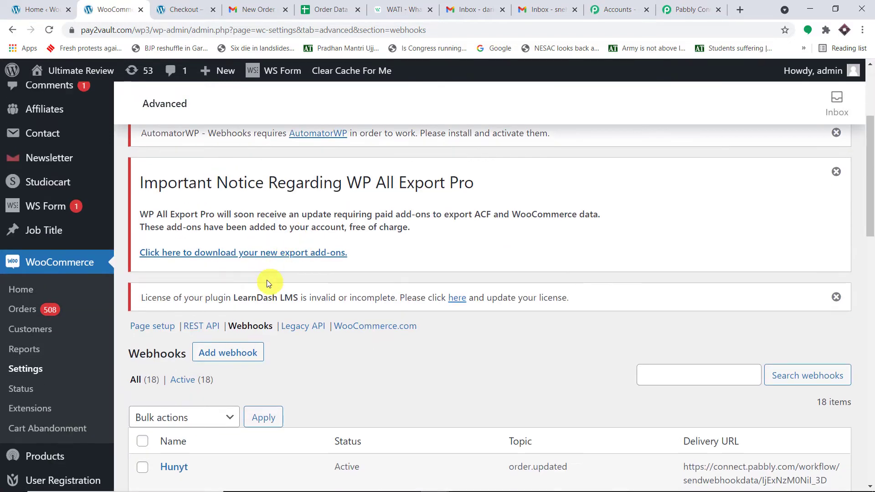
{"action": "left_click", "coordinate": [221, 297]}
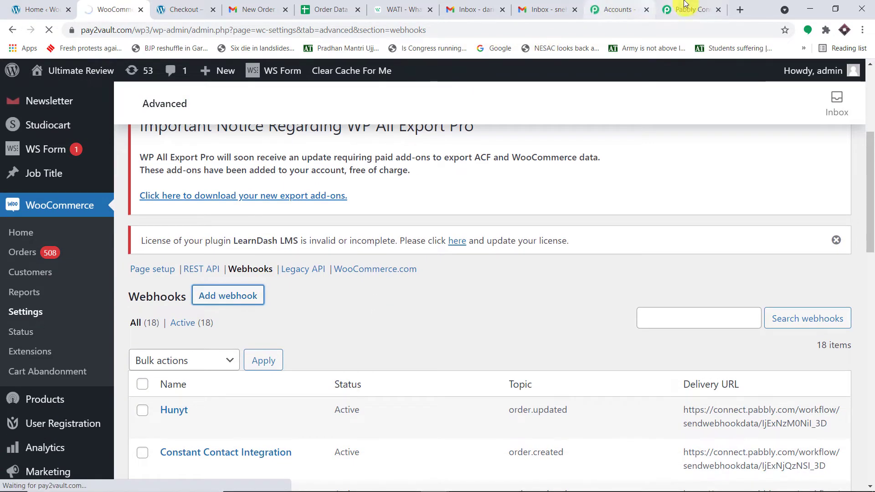
{"action": "left_click", "coordinate": [670, 9]}
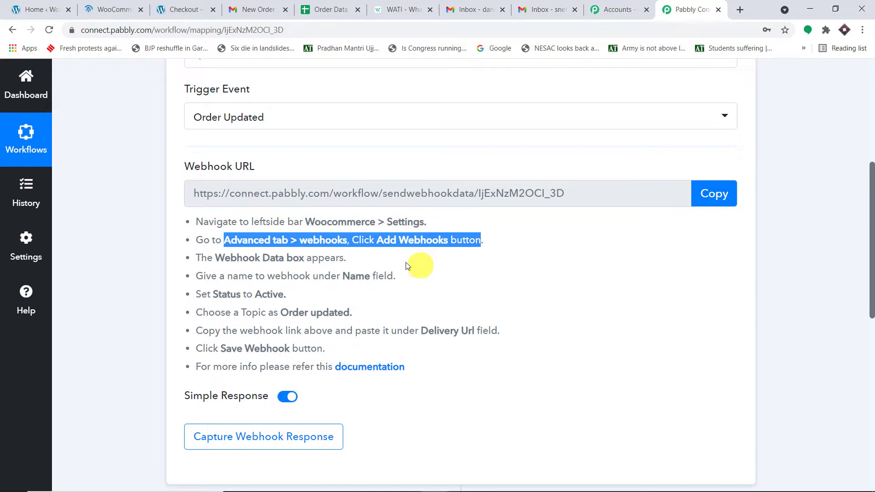
{"action": "left_click_drag", "start_coordinate": [346, 258], "coordinate": [214, 258]}
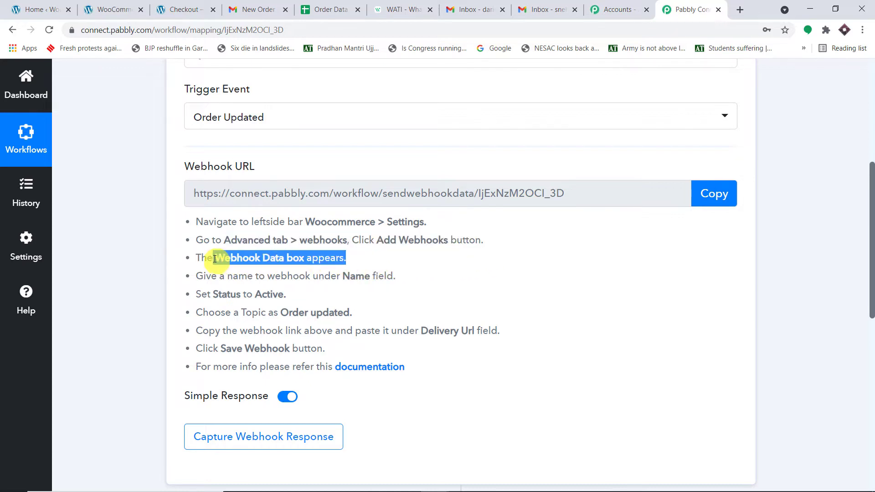
{"action": "left_click_drag", "start_coordinate": [396, 276], "coordinate": [293, 276]}
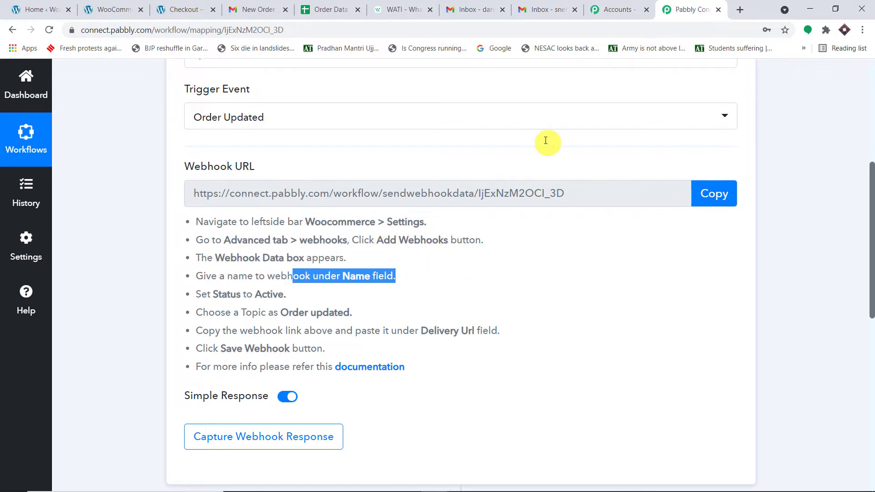
{"action": "left_click", "coordinate": [115, 6]}
{"action": "scroll", "coordinate": [371, 189], "scroll_direction": "down", "scroll_amount": 5}
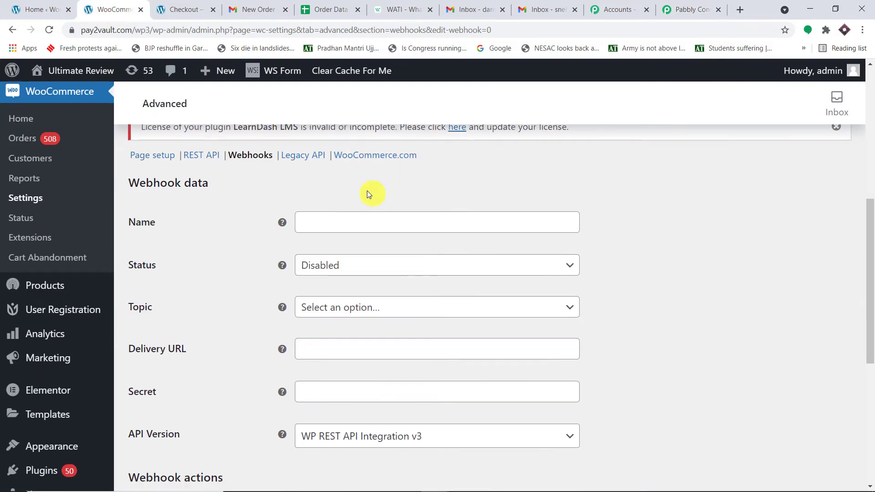
- Name the webhook 'Order Processing', set status Active and topic Order updated
{"action": "left_click", "coordinate": [390, 226]}
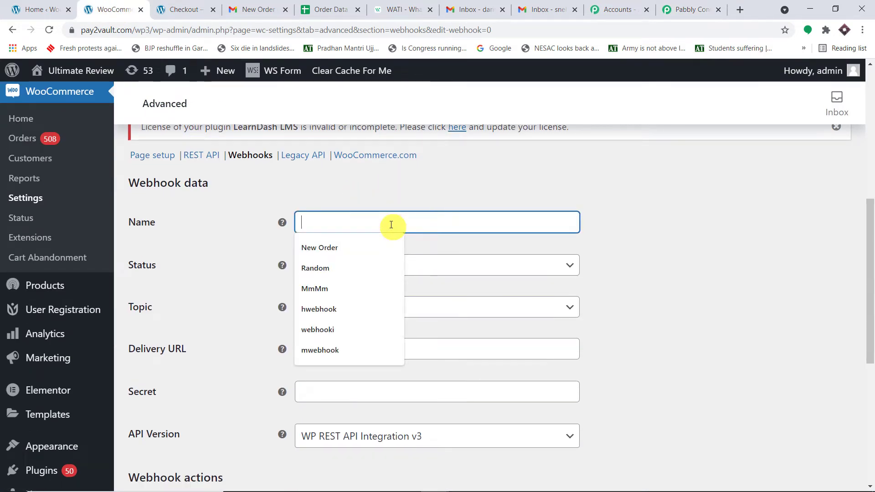
{"action": "type", "text": "O"}
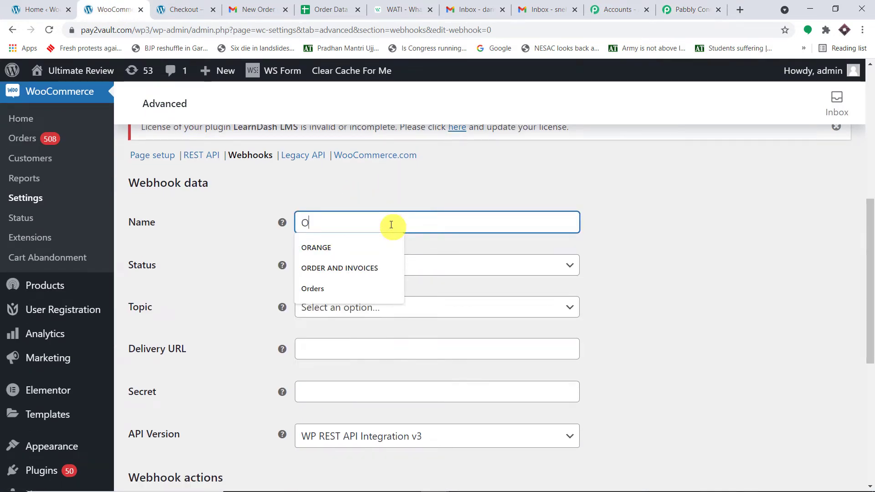
{"action": "type", "text": "rder "}
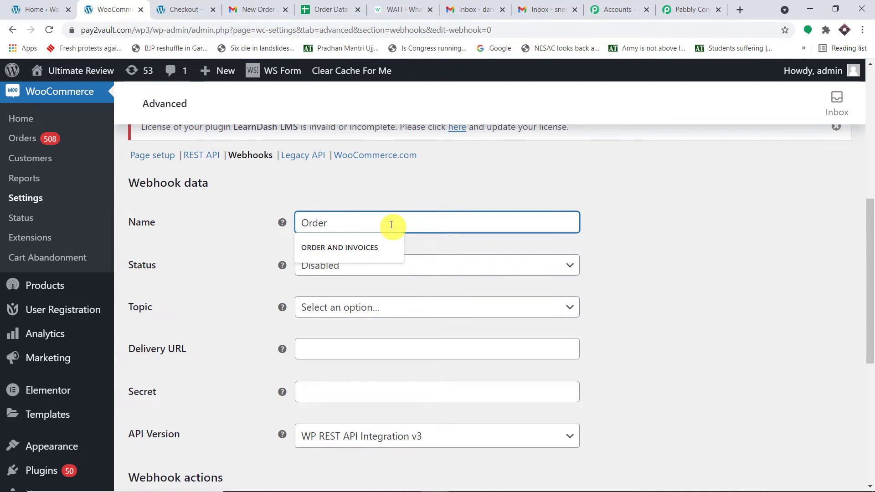
{"action": "type", "text": "Pro"}
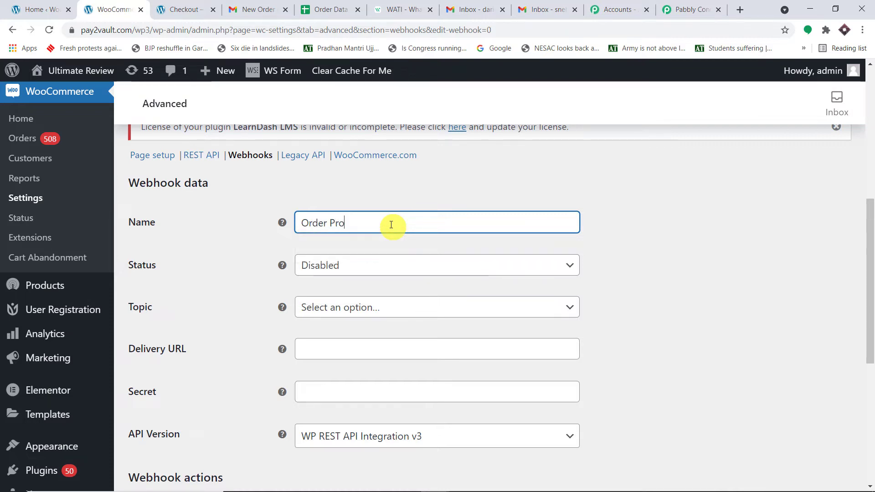
{"action": "type", "text": "cessing"}
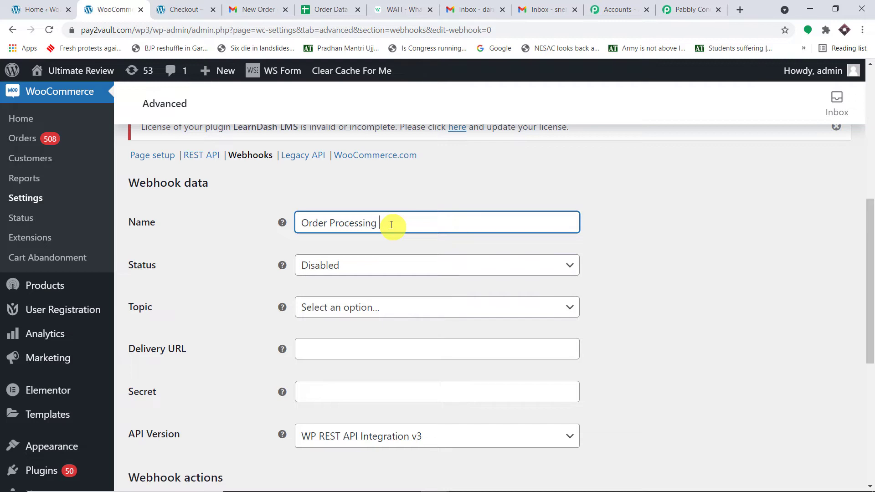
{"action": "left_click", "coordinate": [432, 264]}
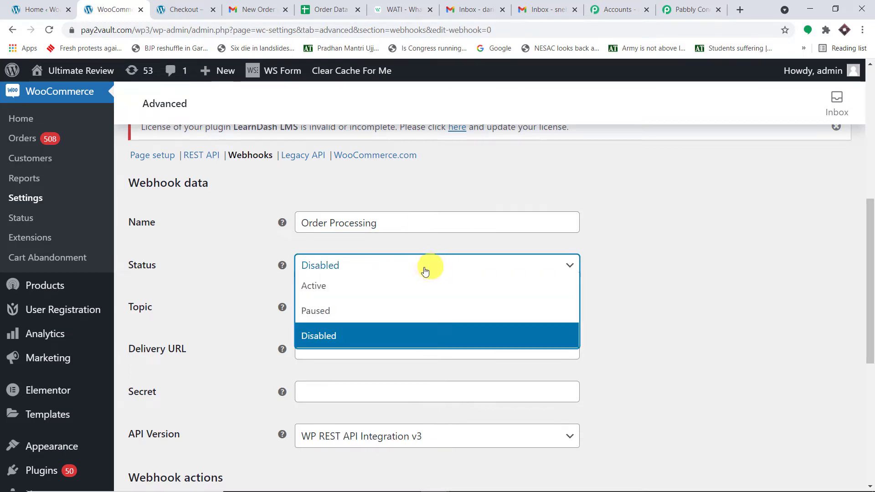
{"action": "left_click", "coordinate": [413, 298]}
{"action": "scroll", "coordinate": [652, 221], "scroll_direction": "down", "scroll_amount": 1}
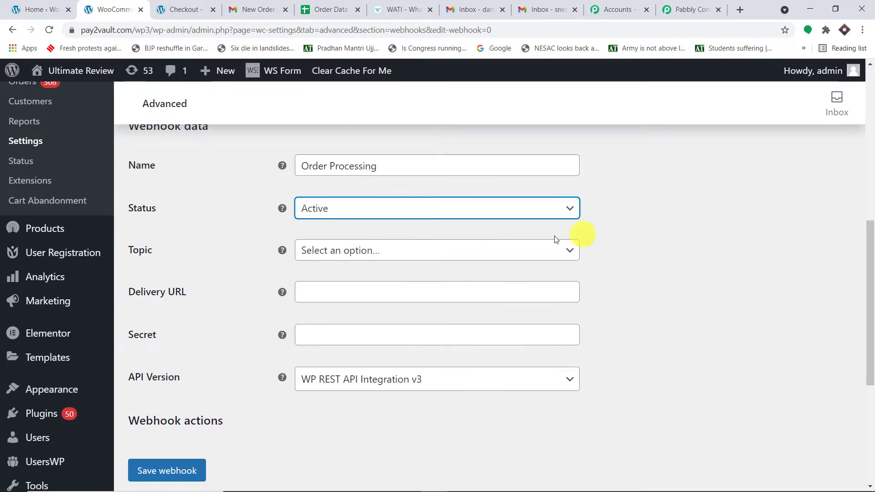
{"action": "left_click", "coordinate": [503, 252]}
{"action": "type", "text": "order"}
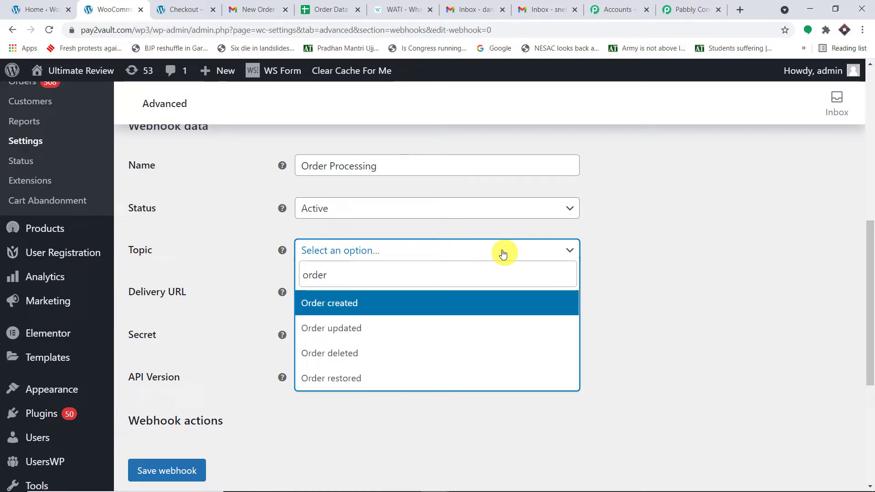
{"action": "left_click", "coordinate": [415, 332]}
- Check the Active status and Order updated topic against Pabbly's instructions
{"action": "left_click", "coordinate": [691, 9]}
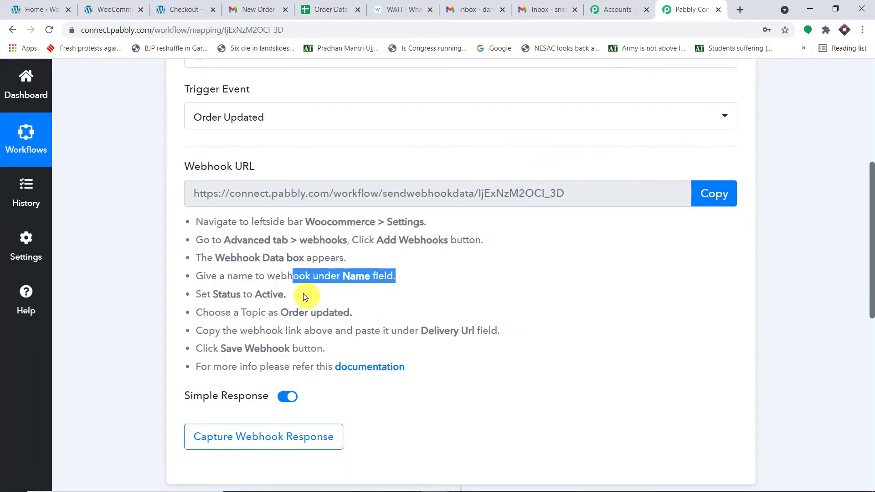
{"action": "left_click_drag", "start_coordinate": [286, 295], "coordinate": [208, 295]}
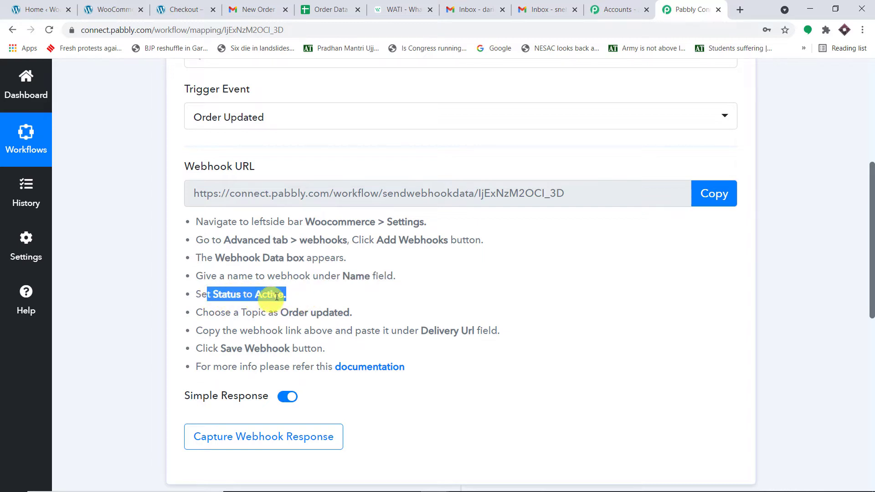
{"action": "left_click_drag", "start_coordinate": [353, 313], "coordinate": [278, 311]}
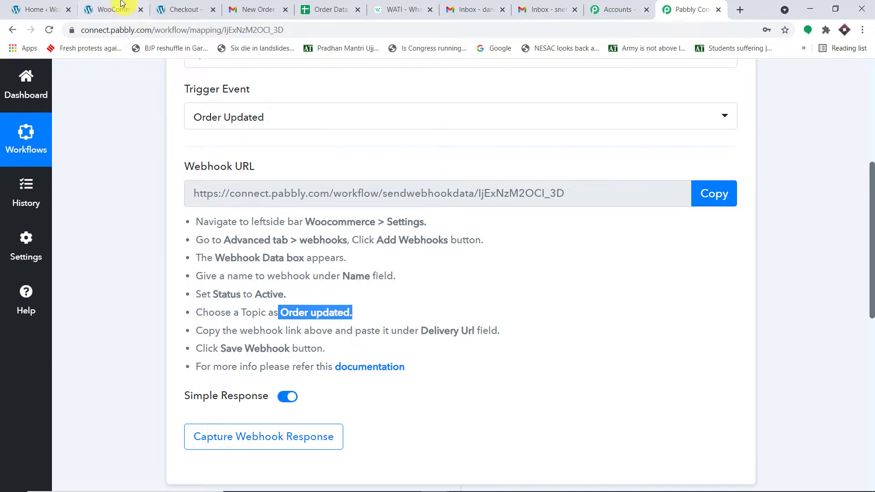
{"action": "left_click", "coordinate": [114, 9]}
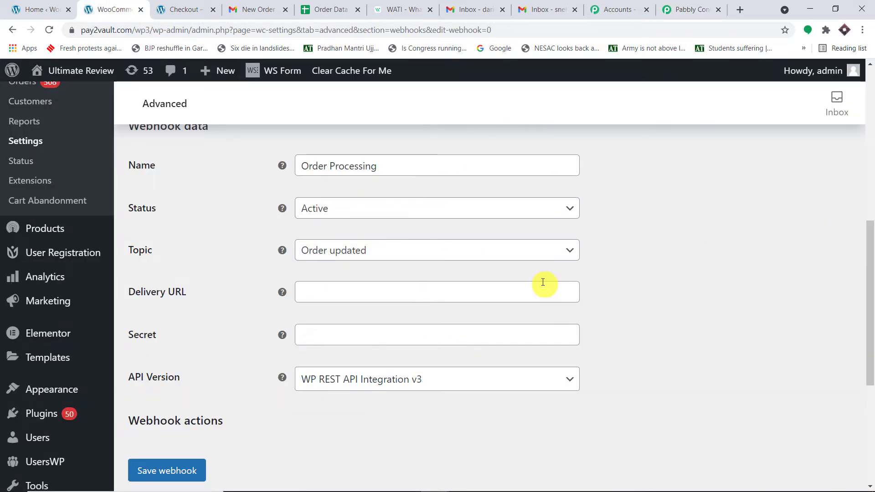
- Paste the Pabbly webhook URL as the Delivery URL and save the webhook
{"action": "left_click", "coordinate": [692, 6]}
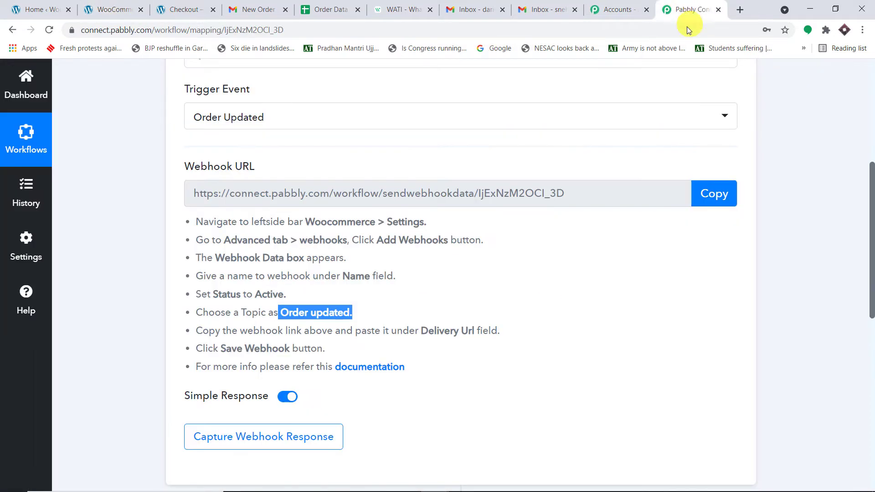
{"action": "left_click", "coordinate": [697, 197]}
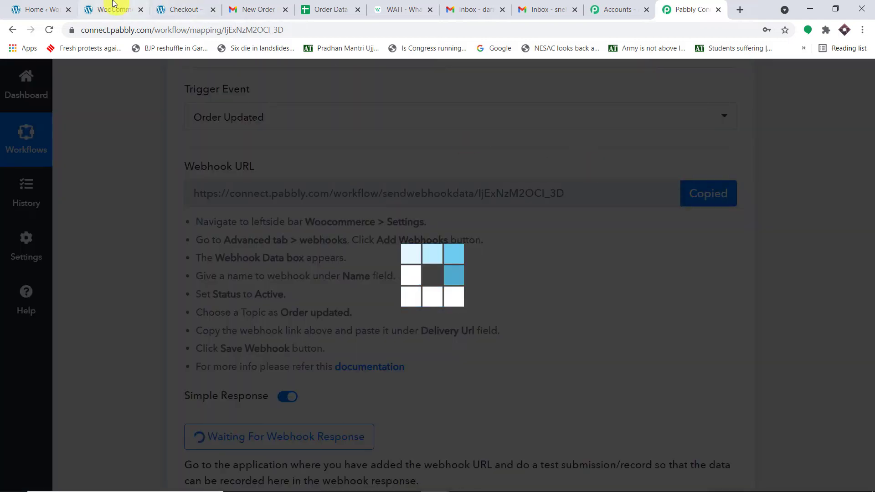
{"action": "left_click", "coordinate": [117, 9]}
{"action": "left_click", "coordinate": [393, 294]}
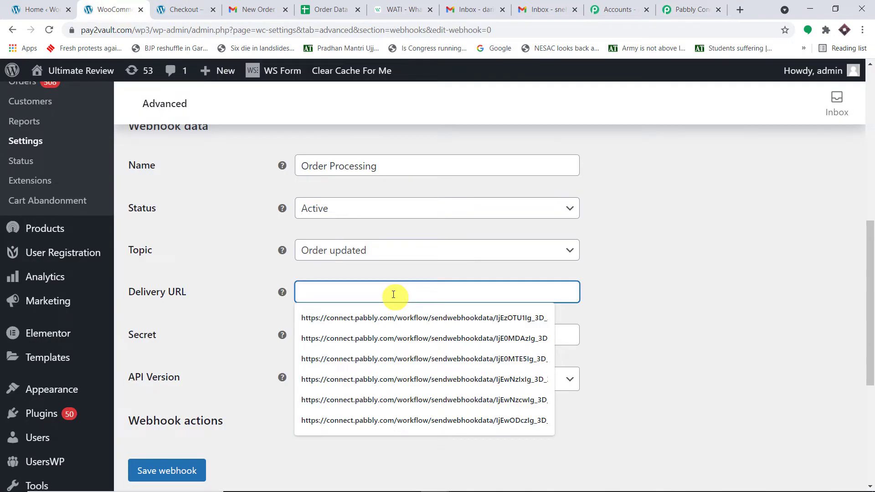
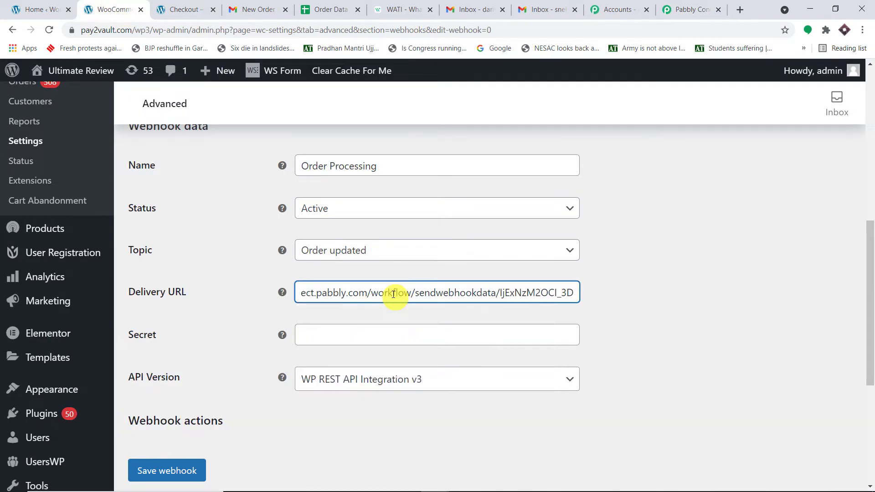
{"action": "scroll", "coordinate": [615, 239], "scroll_direction": "down", "scroll_amount": 3}
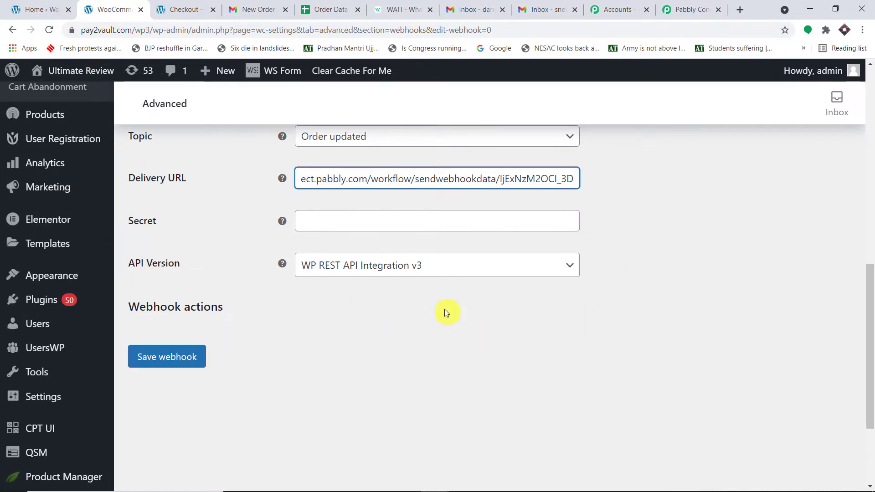
{"action": "scroll", "coordinate": [445, 312], "scroll_direction": "down", "scroll_amount": 3}
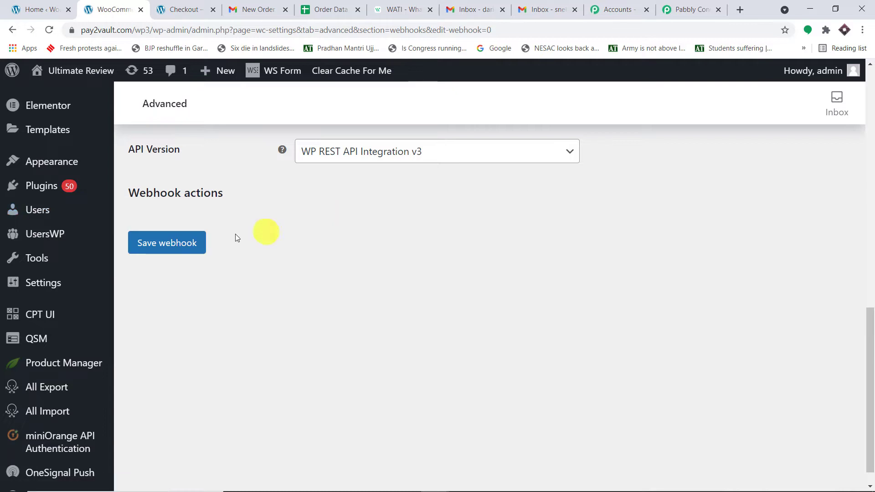
{"action": "left_click", "coordinate": [187, 244]}
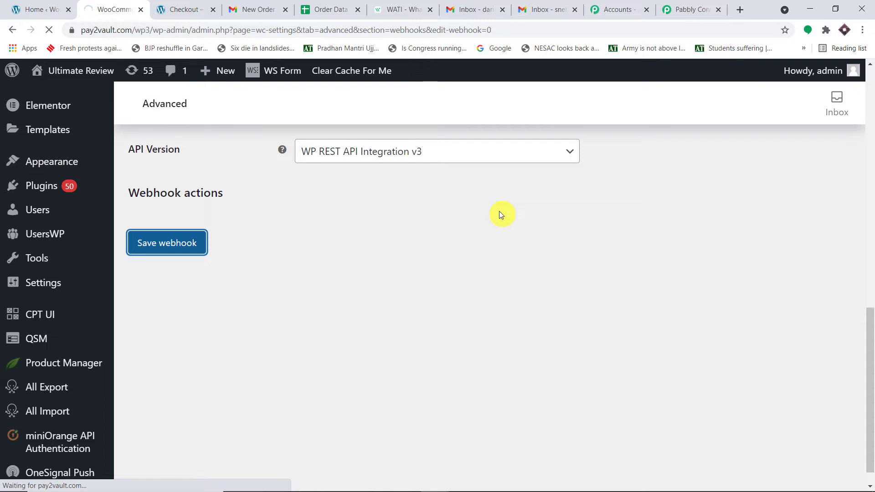
- Review the captured Webhook Id 463 response, then confirm Re-Capture Webhook Response
{"action": "left_click", "coordinate": [670, 12]}
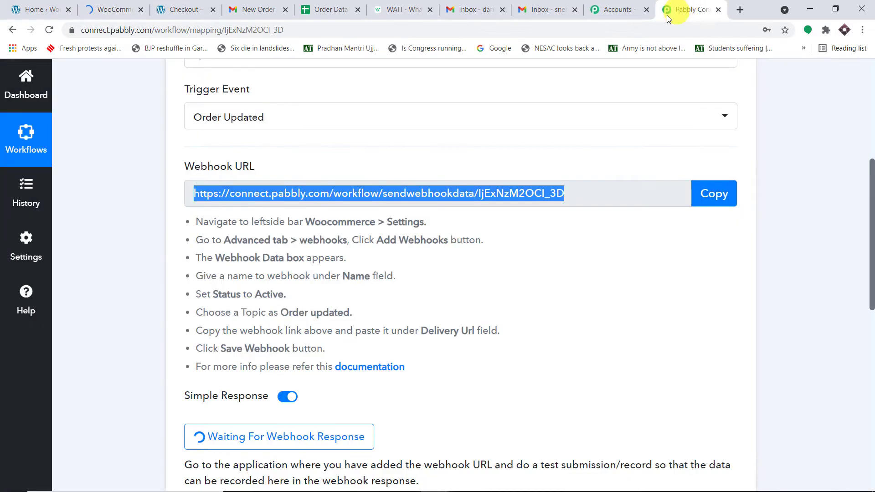
{"action": "scroll", "coordinate": [588, 169], "scroll_direction": "down", "scroll_amount": 1}
{"action": "scroll", "coordinate": [588, 168], "scroll_direction": "down", "scroll_amount": 3}
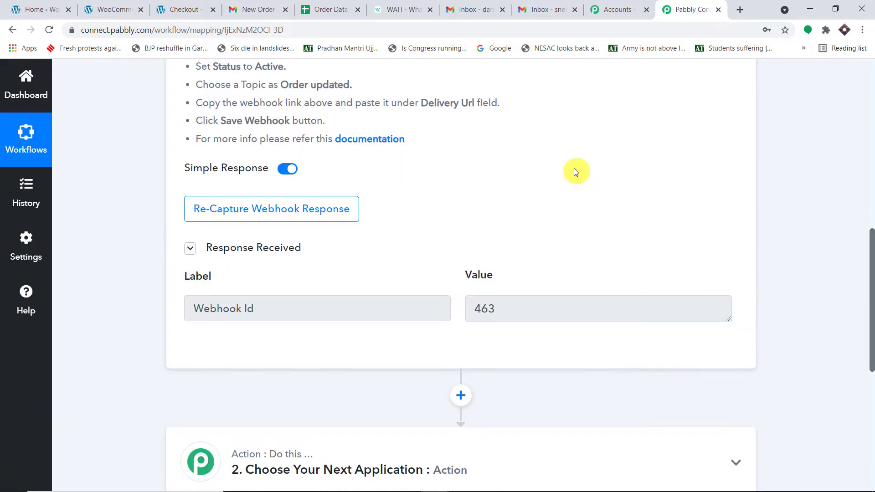
{"action": "left_click_drag", "start_coordinate": [201, 307], "coordinate": [465, 319]}
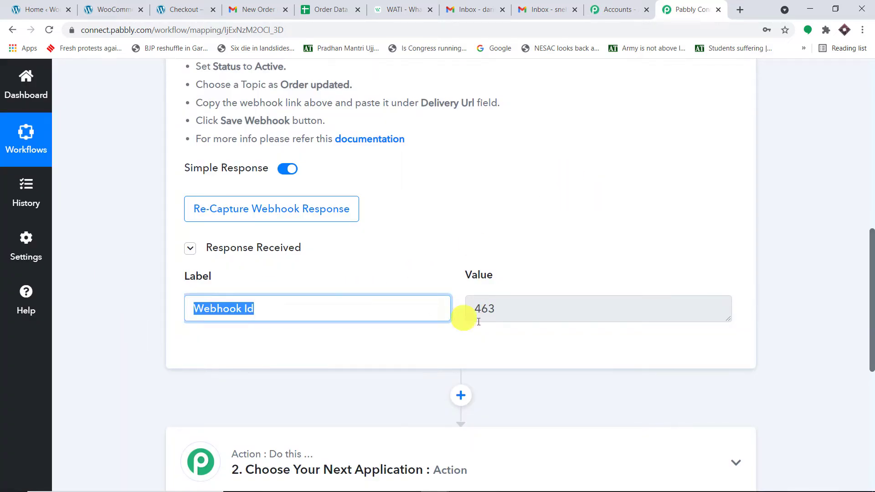
{"action": "left_click_drag", "start_coordinate": [547, 309], "coordinate": [443, 285]}
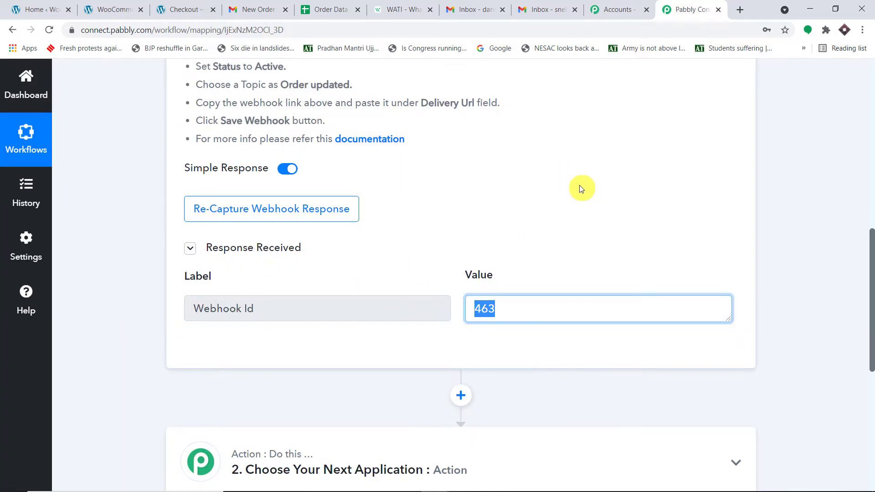
{"action": "left_click", "coordinate": [317, 217]}
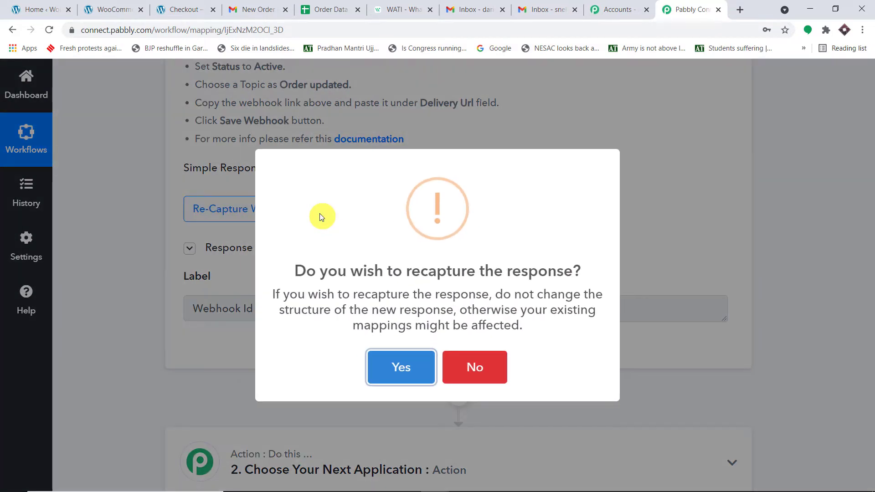
{"action": "left_click", "coordinate": [404, 368]}
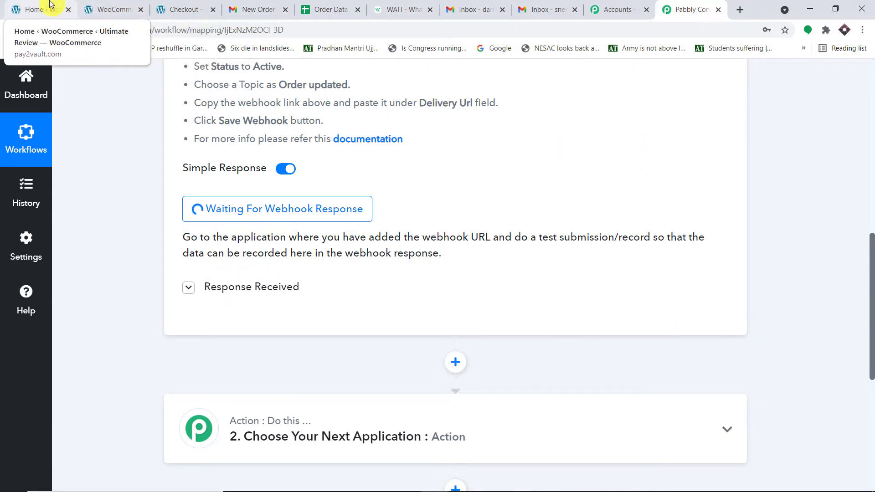
- Open WooCommerce's All Products list (24 items) in its own new tab
{"action": "left_click", "coordinate": [20, 8]}
{"action": "scroll", "coordinate": [65, 319], "scroll_direction": "down", "scroll_amount": 2}
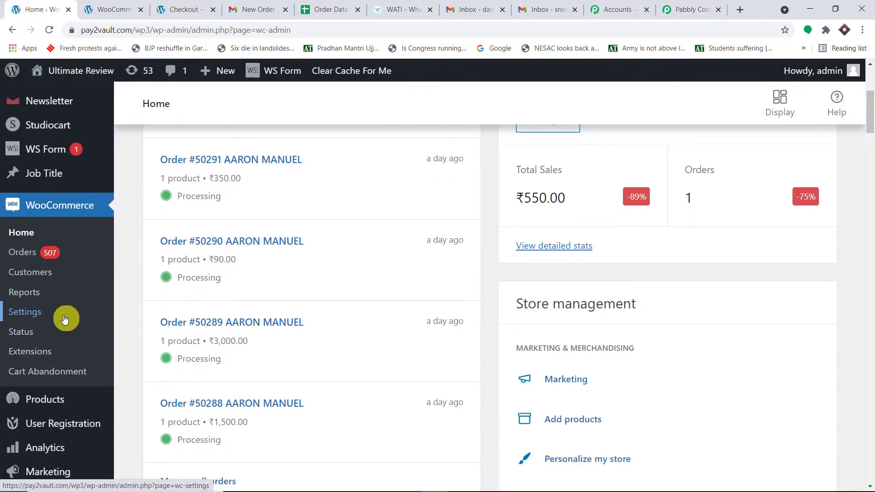
{"action": "mouse_move", "coordinate": [71, 346]}
{"action": "right_click", "coordinate": [141, 345]}
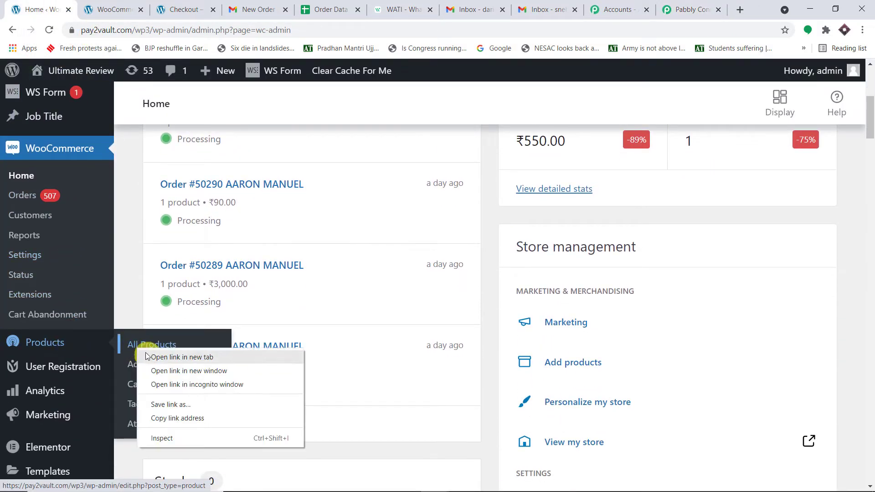
{"action": "left_click", "coordinate": [149, 355]}
{"action": "left_click", "coordinate": [97, 5]}
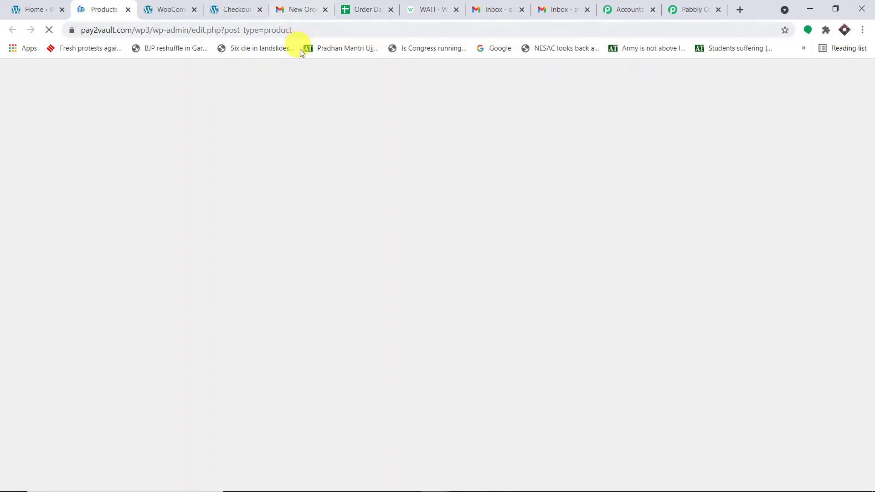
{"action": "scroll", "coordinate": [391, 160], "scroll_direction": "down", "scroll_amount": 7}
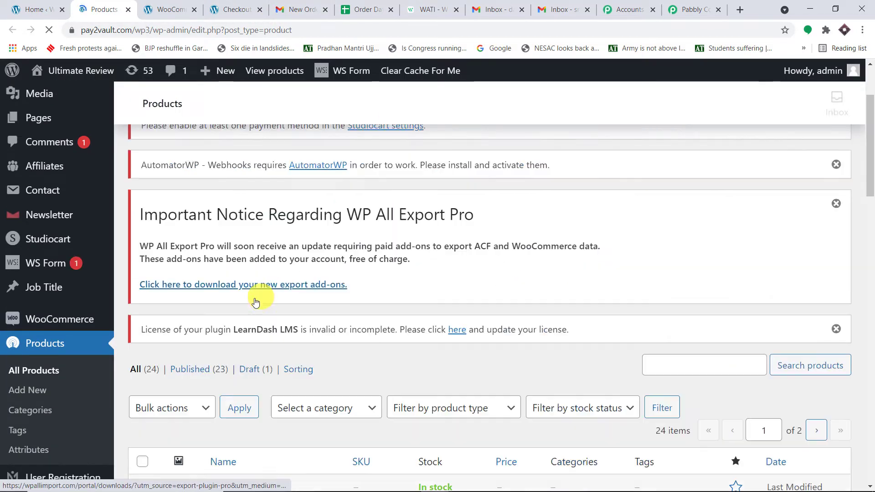
- Open the Awesome Drones product page in a new tab and close the old webhook and checkout tabs
{"action": "scroll", "coordinate": [318, 256], "scroll_direction": "down", "scroll_amount": 1}
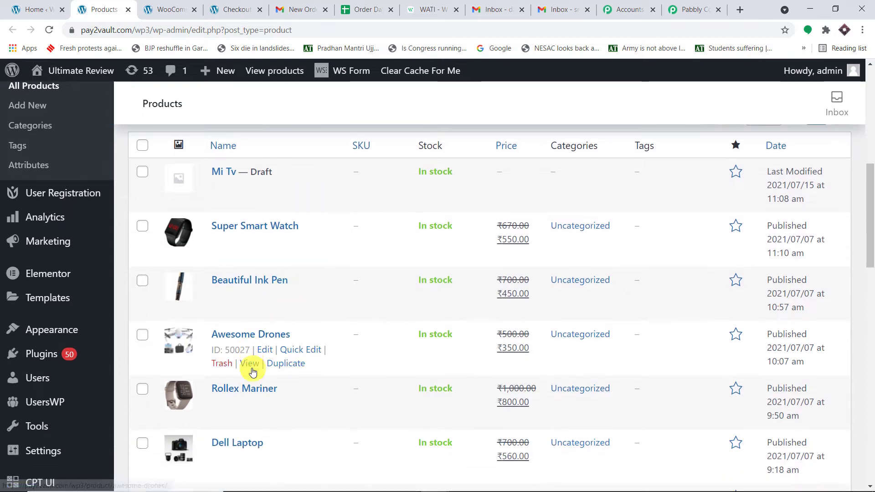
{"action": "right_click", "coordinate": [254, 366]}
{"action": "left_click", "coordinate": [266, 370]}
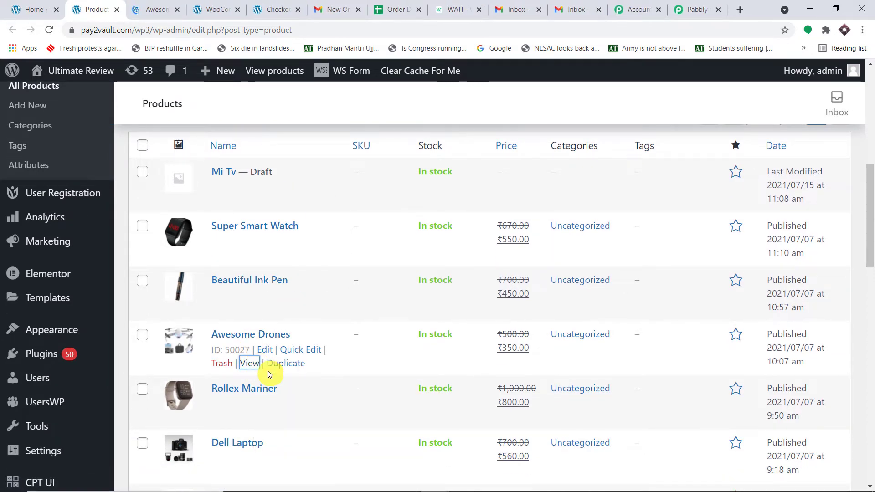
{"action": "left_click", "coordinate": [237, 10]}
{"action": "left_click", "coordinate": [237, 10]}
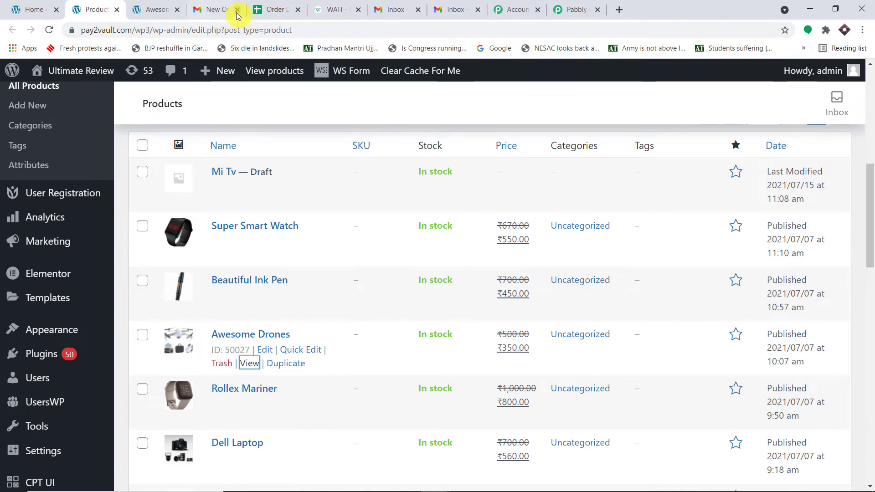
{"action": "left_click", "coordinate": [160, 9]}
- Add Awesome Drones to the cart (₹350.00 total) and proceed to checkout
{"action": "scroll", "coordinate": [416, 198], "scroll_direction": "down", "scroll_amount": 3}
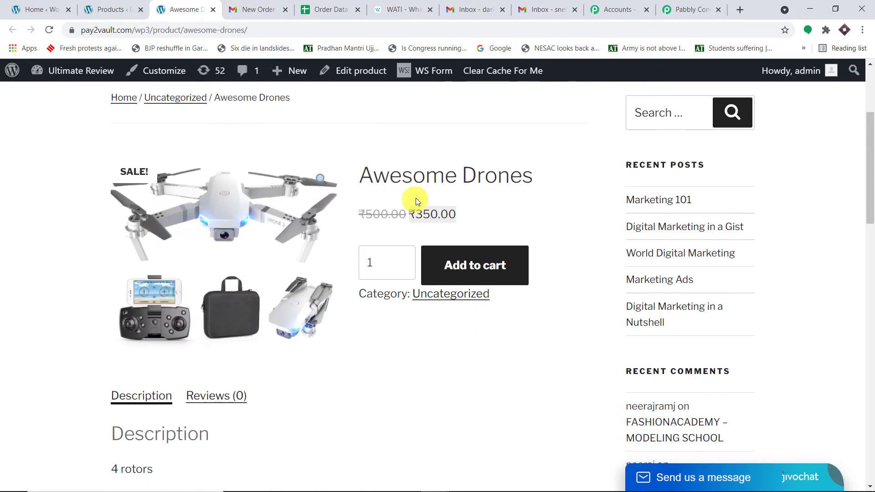
{"action": "scroll", "coordinate": [433, 210], "scroll_direction": "down", "scroll_amount": 1}
{"action": "scroll", "coordinate": [456, 192], "scroll_direction": "up", "scroll_amount": 1}
{"action": "left_click", "coordinate": [489, 265]}
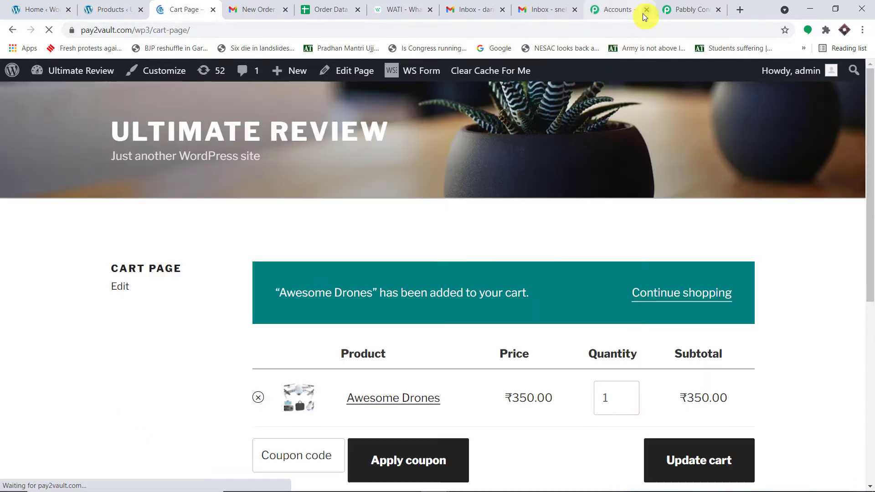
{"action": "scroll", "coordinate": [526, 146], "scroll_direction": "down", "scroll_amount": 5}
{"action": "scroll", "coordinate": [524, 185], "scroll_direction": "down", "scroll_amount": 3}
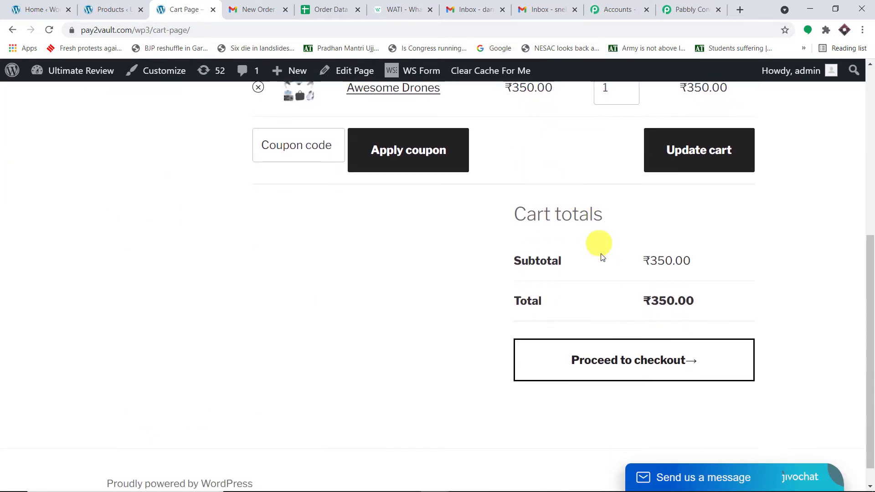
{"action": "left_click", "coordinate": [607, 336]}
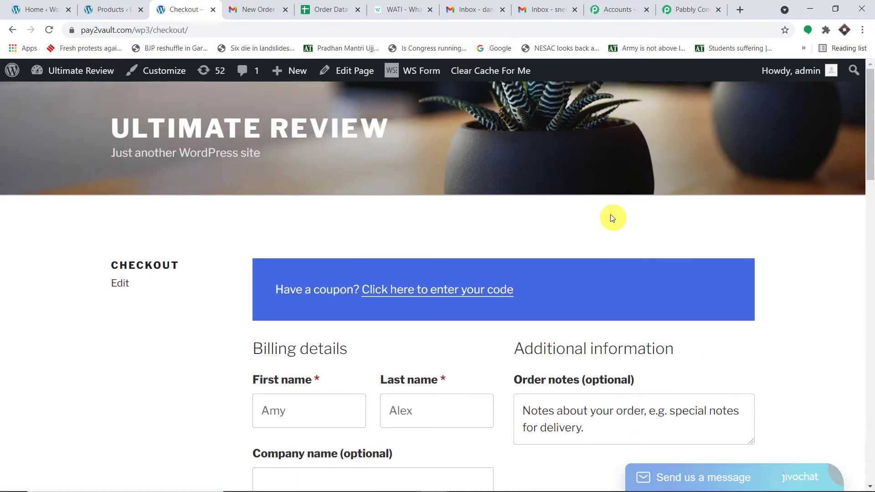
- Replace the billing first name on the checkout form, accepting the suggested name
{"action": "scroll", "coordinate": [611, 214], "scroll_direction": "down", "scroll_amount": 2}
{"action": "left_click_drag", "start_coordinate": [311, 304], "coordinate": [206, 306]}
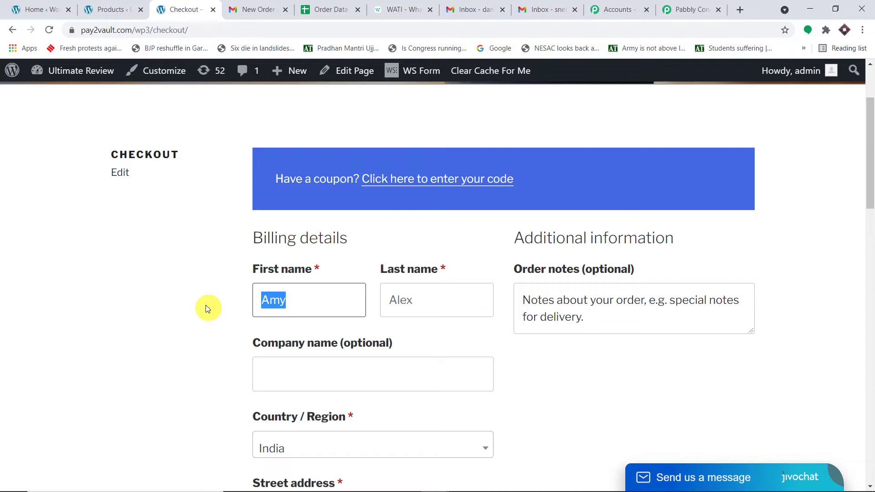
{"action": "key", "text": "BackSpace"}
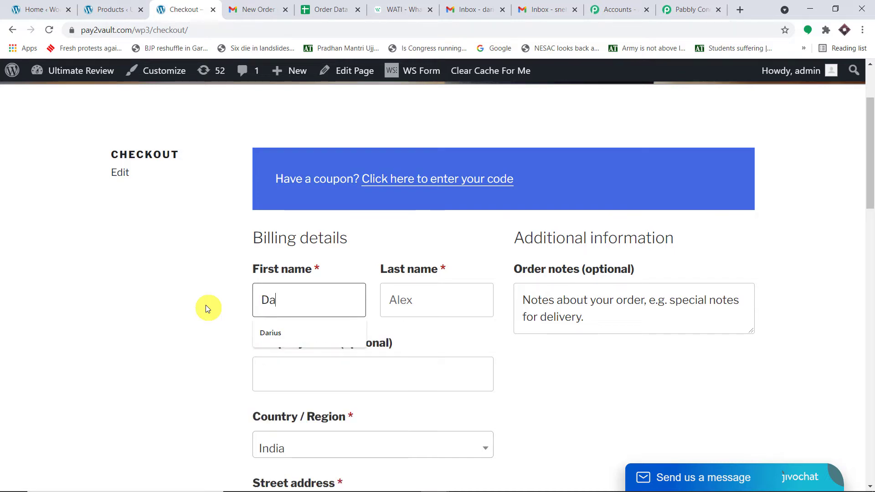
{"action": "left_click", "coordinate": [297, 334]}
- Retype the billing last name, review the rest of the checkout form, then switch to Gmail
{"action": "left_click", "coordinate": [415, 298]}
{"action": "left_click_drag", "start_coordinate": [416, 299], "coordinate": [361, 302]}
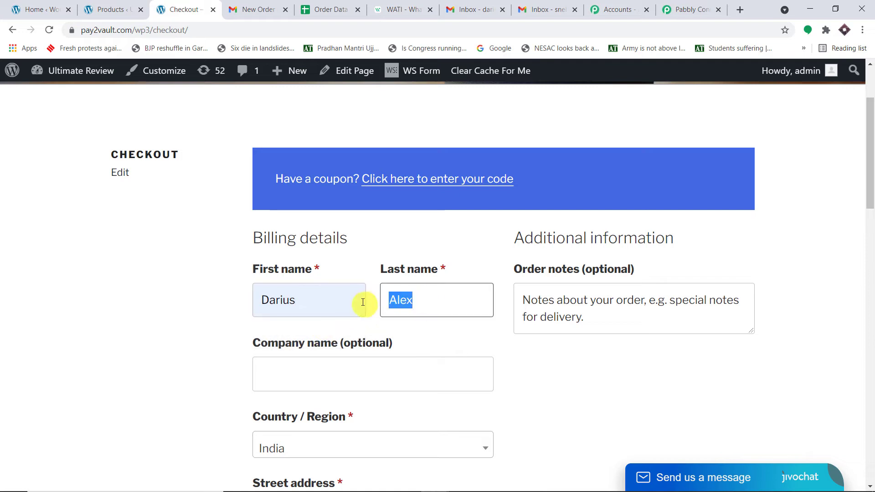
{"action": "key", "text": "BackSpace"}
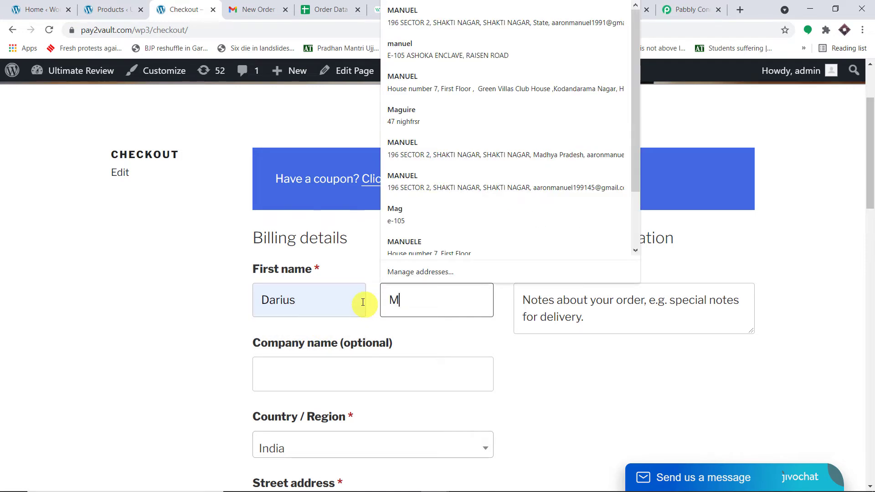
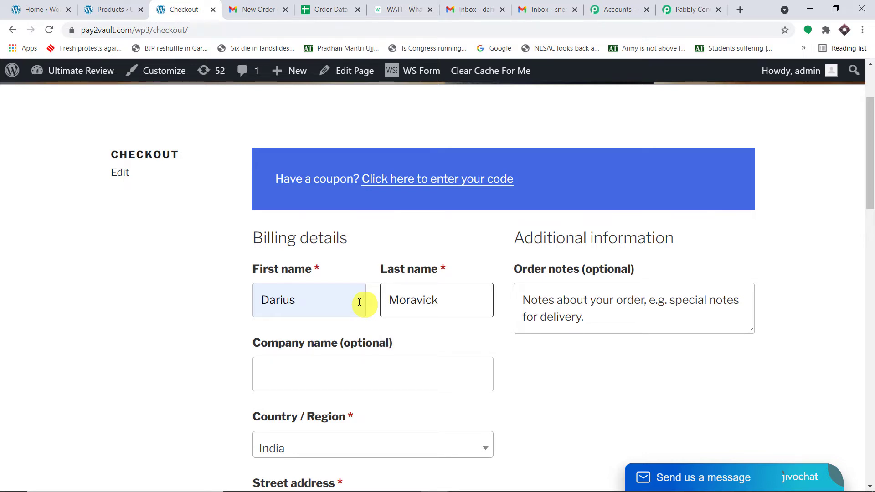
{"action": "scroll", "coordinate": [176, 264], "scroll_direction": "down", "scroll_amount": 8}
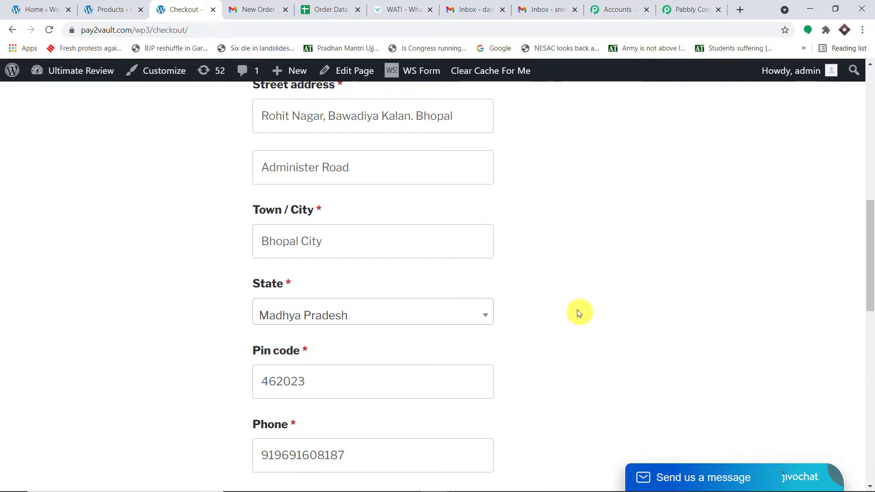
{"action": "scroll", "coordinate": [580, 301], "scroll_direction": "down", "scroll_amount": 3}
{"action": "scroll", "coordinate": [586, 277], "scroll_direction": "down", "scroll_amount": 4}
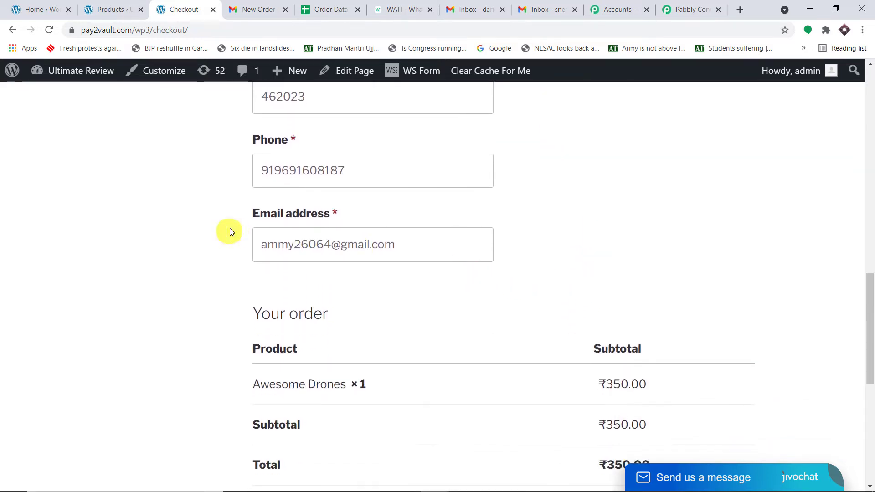
{"action": "left_click", "coordinate": [490, 9]}
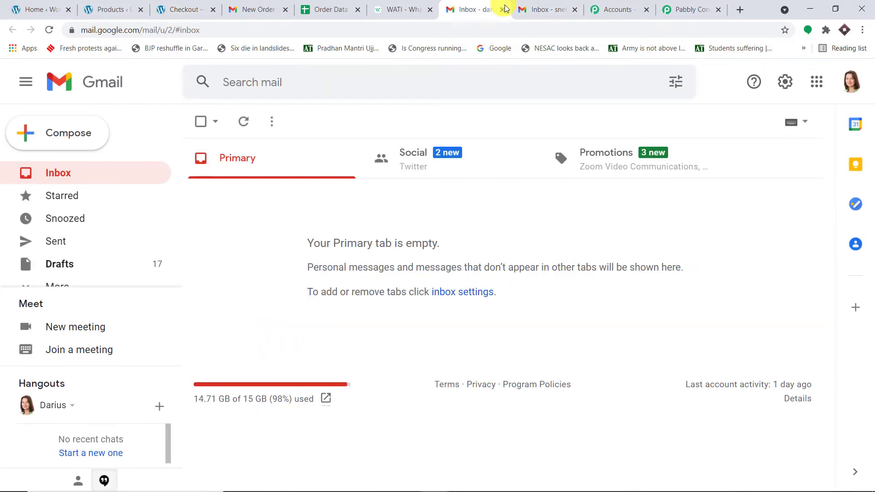
- Copy the signed-in Gmail account's e-mail address from the profile panel, then return to WordPress
{"action": "left_click", "coordinate": [851, 83]}
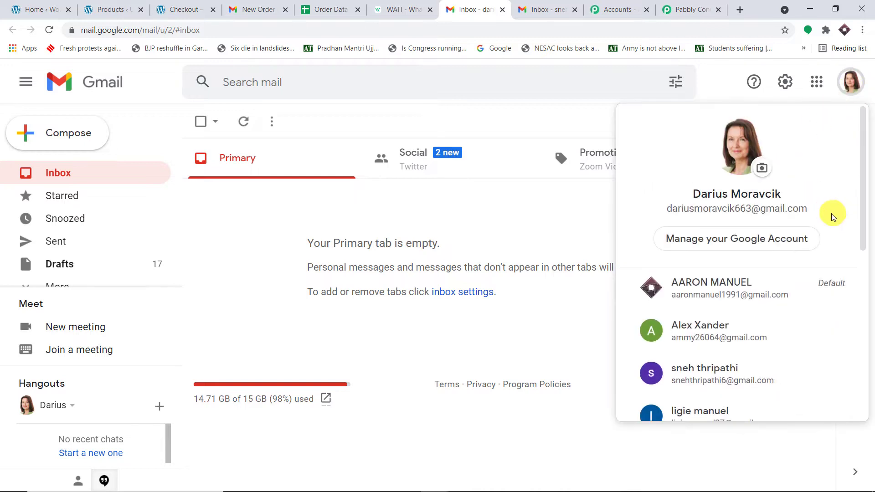
{"action": "left_click_drag", "start_coordinate": [832, 214], "coordinate": [650, 206]}
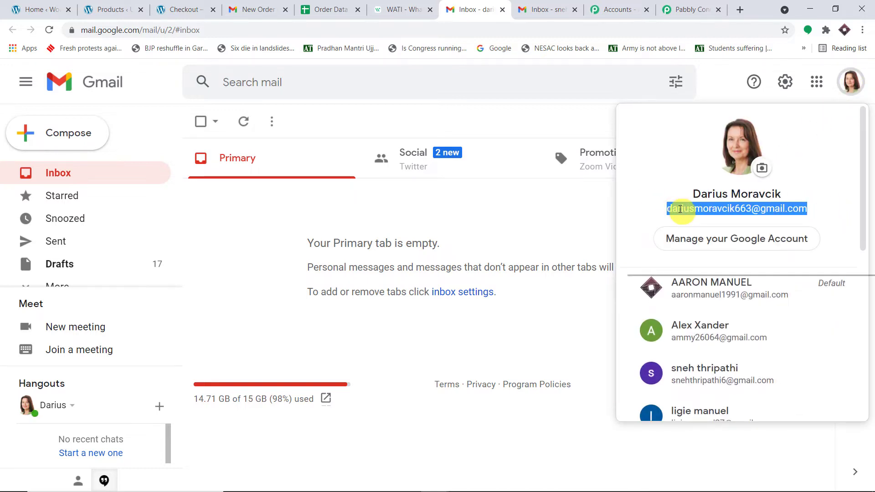
{"action": "right_click", "coordinate": [682, 209]}
{"action": "left_click", "coordinate": [689, 219]}
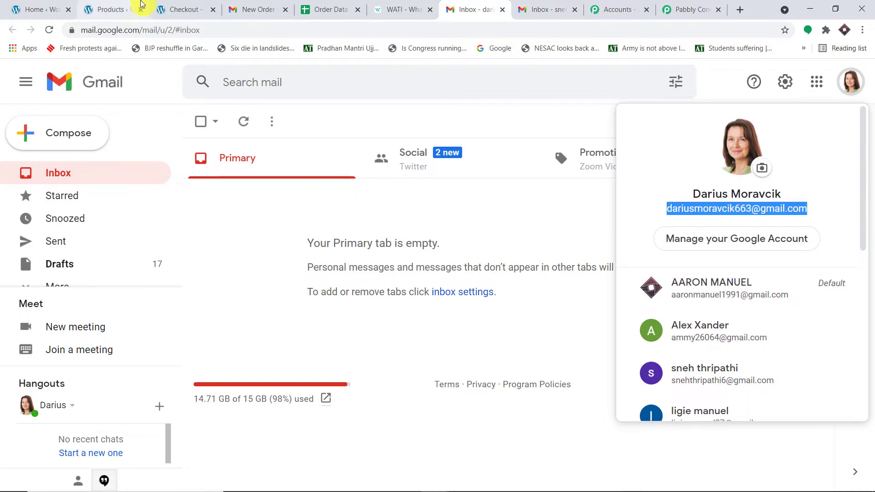
{"action": "left_click", "coordinate": [129, 6]}
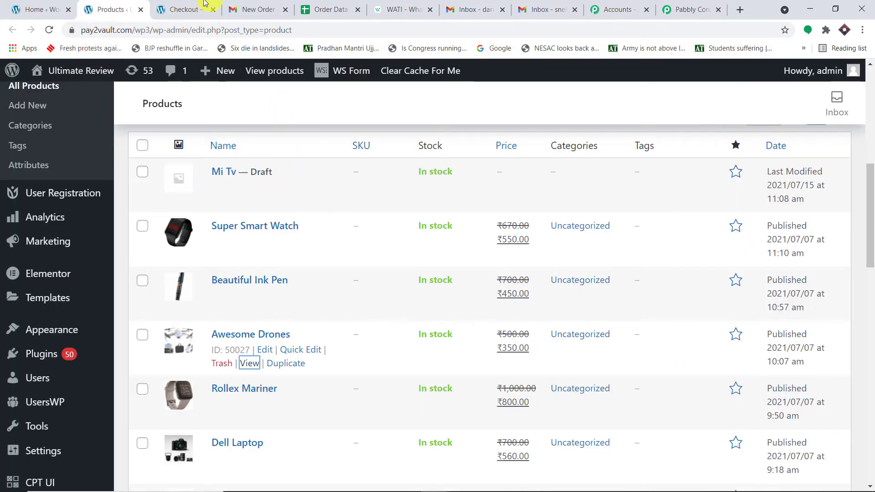
- Replace the checkout e-mail address with the copied Gmail address
{"action": "left_click", "coordinate": [187, 9]}
{"action": "left_click_drag", "start_coordinate": [410, 242], "coordinate": [192, 244]}
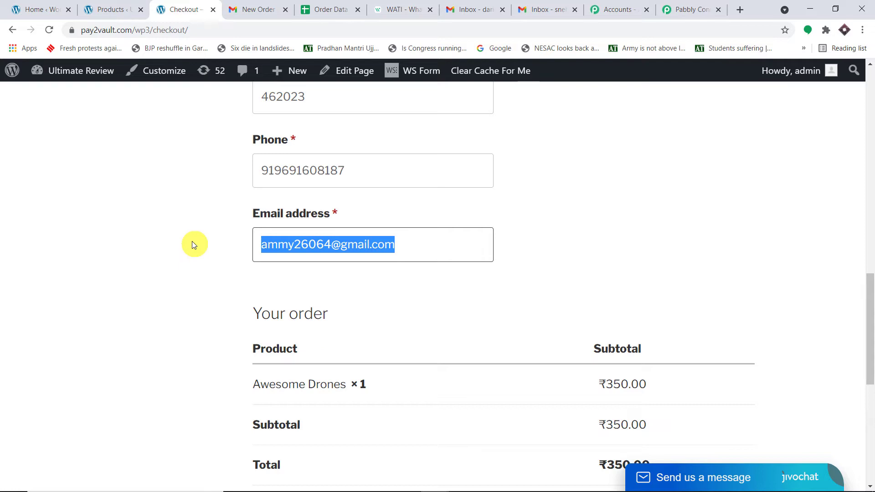
{"action": "key", "text": "BackSpace"}
{"action": "key", "text": "ctrl+v"}
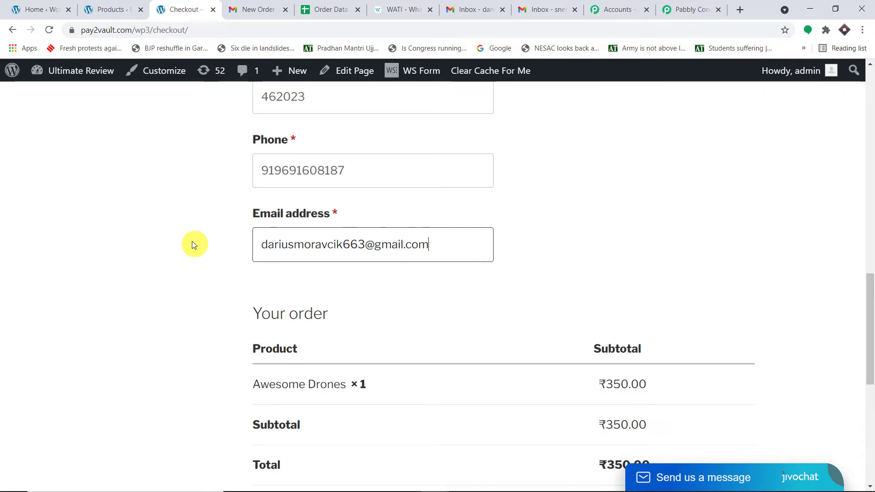
{"action": "left_click", "coordinate": [182, 190]}
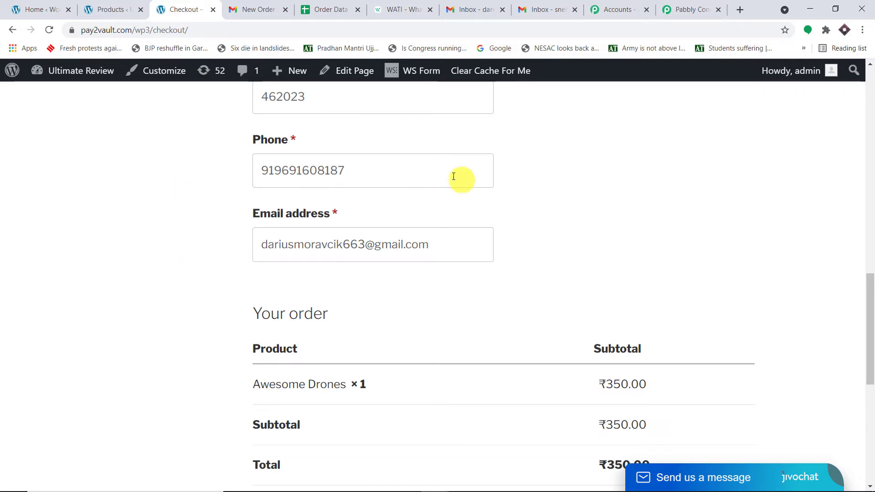
- Place the Awesome Drones order for ₹350.00 with Cash on delivery
{"action": "scroll", "coordinate": [411, 172], "scroll_direction": "up", "scroll_amount": 1}
{"action": "scroll", "coordinate": [411, 171], "scroll_direction": "up", "scroll_amount": 12}
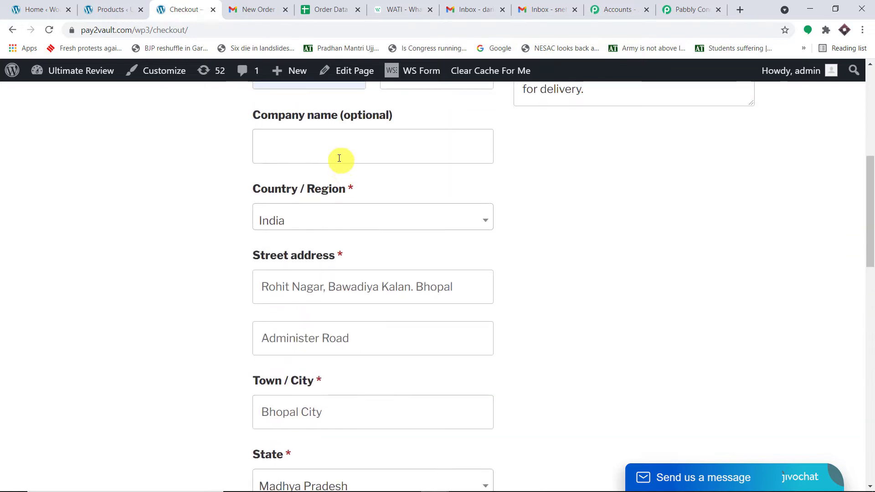
{"action": "scroll", "coordinate": [606, 314], "scroll_direction": "down", "scroll_amount": 2}
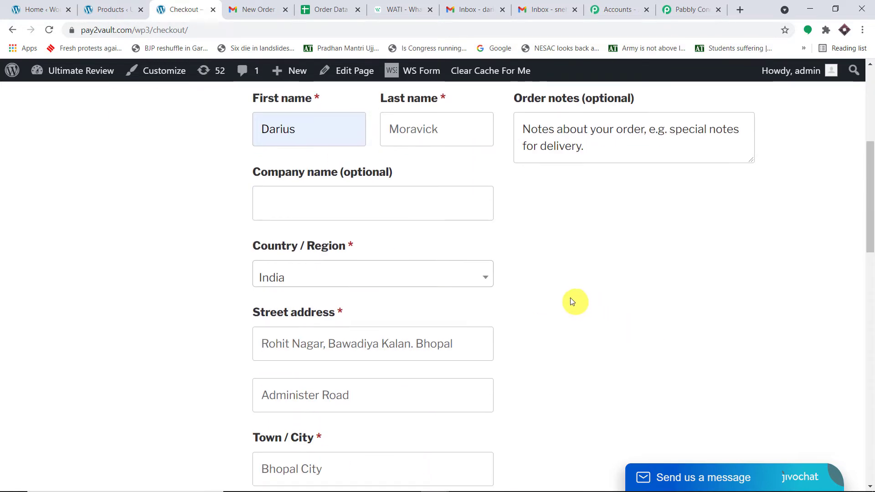
{"action": "scroll", "coordinate": [481, 275], "scroll_direction": "down", "scroll_amount": 10}
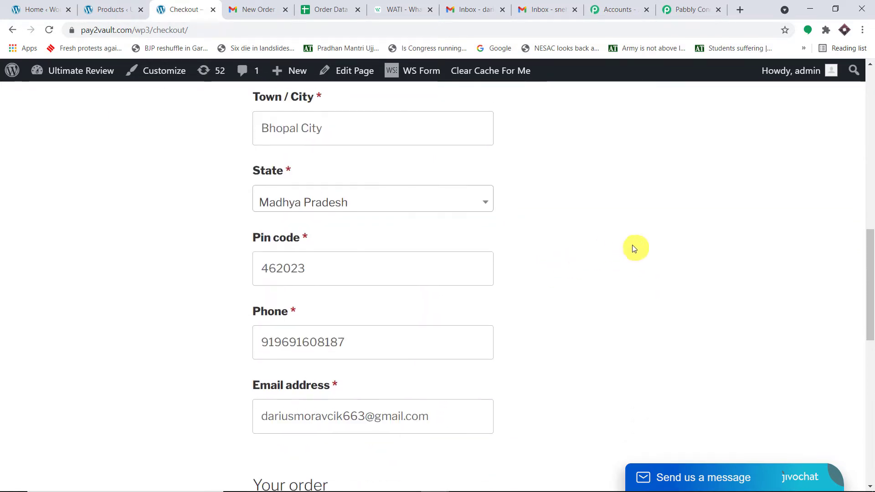
{"action": "scroll", "coordinate": [628, 232], "scroll_direction": "down", "scroll_amount": 10}
{"action": "left_click", "coordinate": [728, 302]}
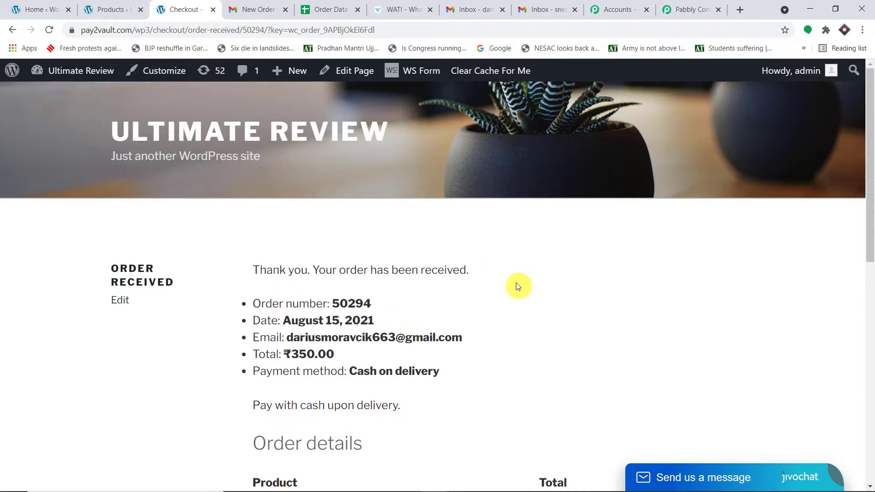
- In Pabbly Connect, check the captured order status 'processing' and currency INR
{"action": "left_click", "coordinate": [689, 14]}
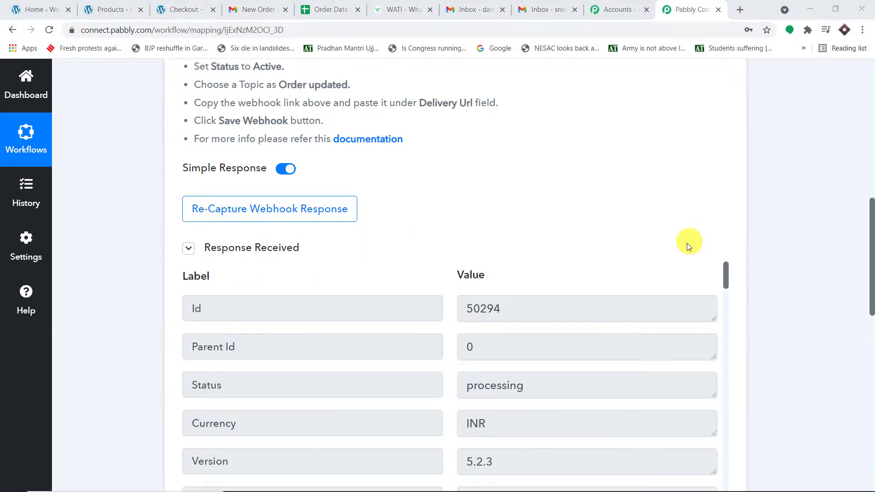
{"action": "scroll", "coordinate": [689, 248], "scroll_direction": "down", "scroll_amount": 3}
{"action": "scroll", "coordinate": [692, 248], "scroll_direction": "down", "scroll_amount": 1}
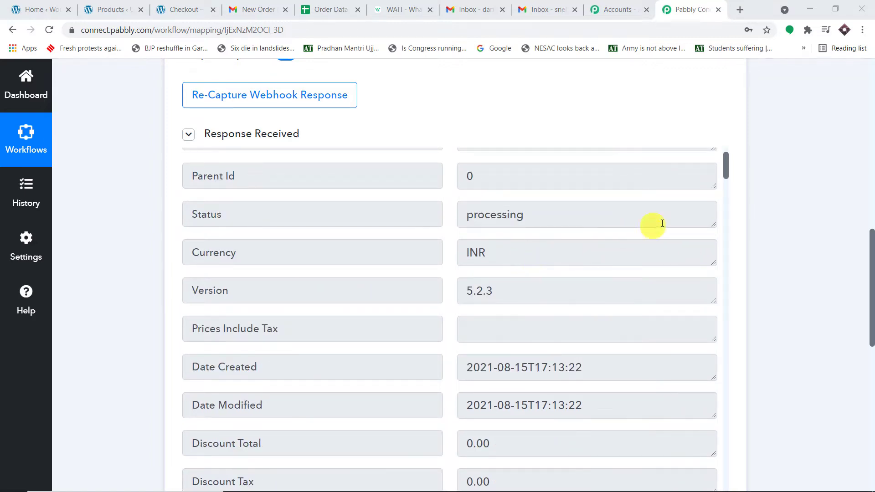
{"action": "scroll", "coordinate": [691, 217], "scroll_direction": "up", "scroll_amount": 1}
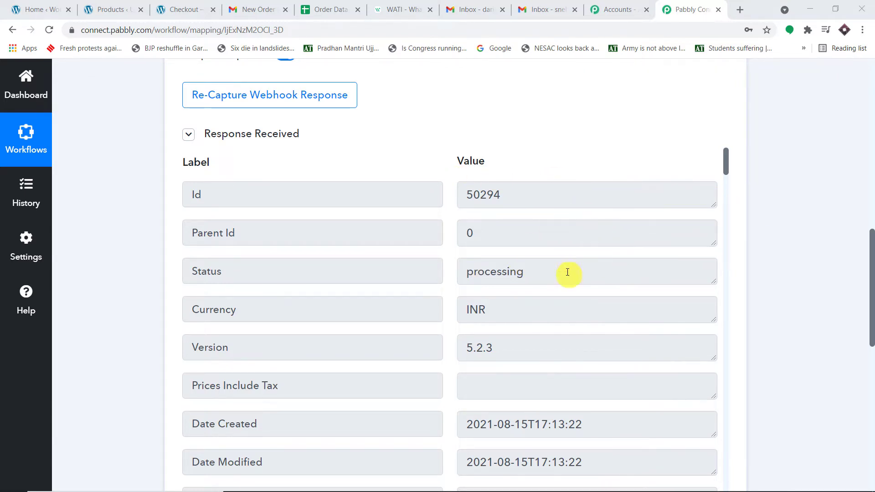
{"action": "left_click_drag", "start_coordinate": [567, 272], "coordinate": [447, 272]}
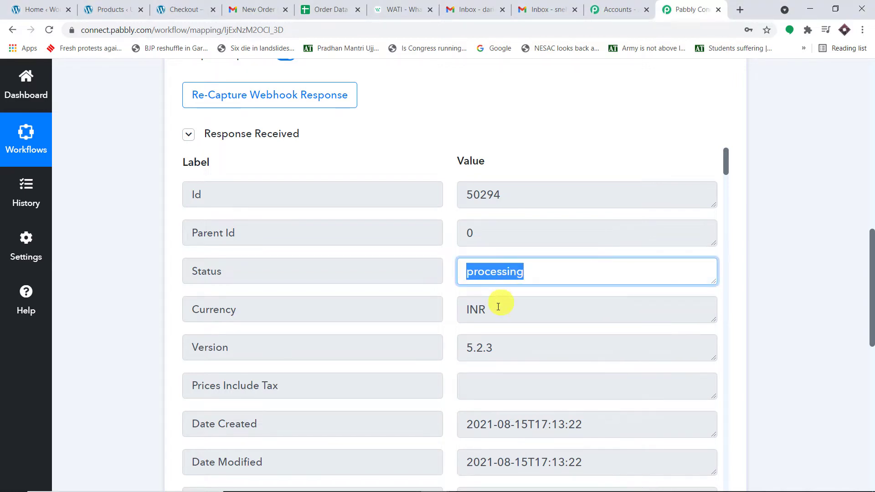
{"action": "left_click_drag", "start_coordinate": [499, 307], "coordinate": [459, 310]}
- Review the captured billing name and address values in the webhook response
{"action": "scroll", "coordinate": [541, 306], "scroll_direction": "down", "scroll_amount": 4}
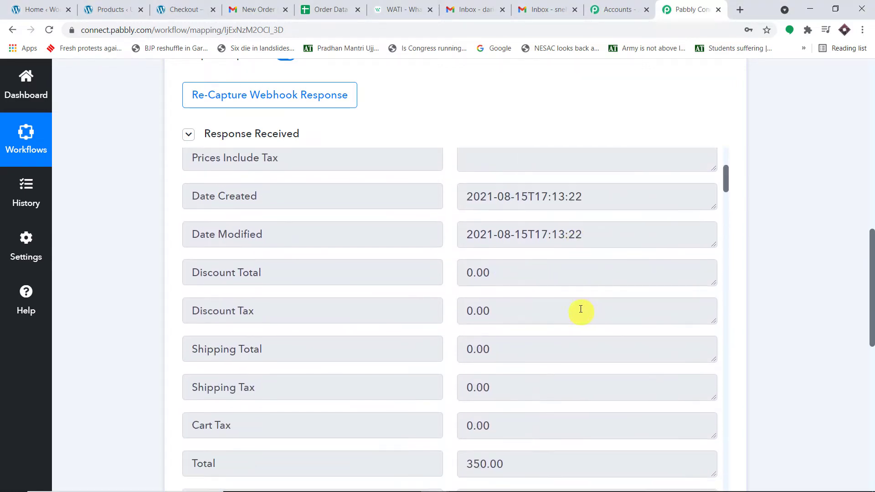
{"action": "scroll", "coordinate": [593, 301], "scroll_direction": "down", "scroll_amount": 4}
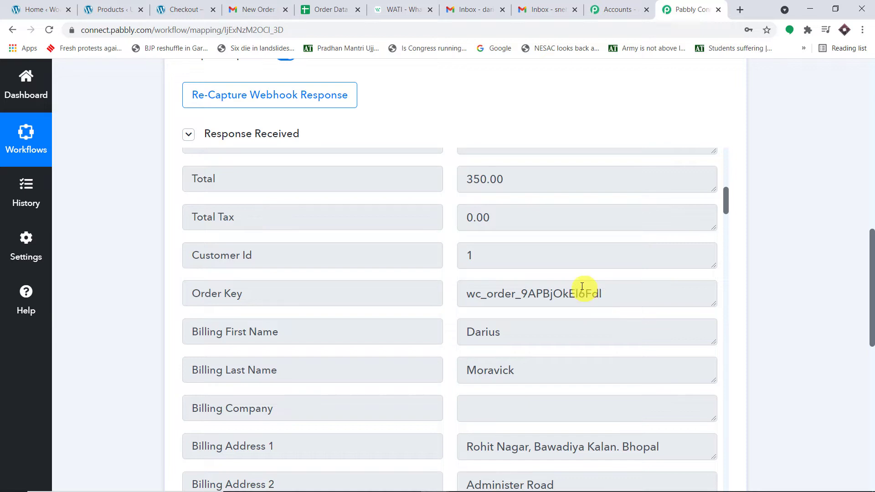
{"action": "scroll", "coordinate": [584, 287], "scroll_direction": "down", "scroll_amount": 2}
{"action": "scroll", "coordinate": [566, 267], "scroll_direction": "up", "scroll_amount": 4}
{"action": "scroll", "coordinate": [552, 258], "scroll_direction": "down", "scroll_amount": 5}
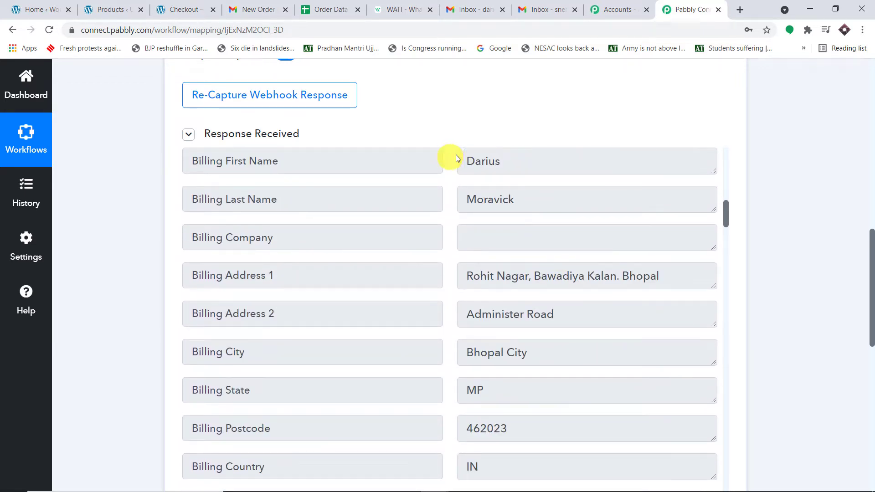
{"action": "double_click", "coordinate": [498, 160]}
{"action": "left_click_drag", "start_coordinate": [543, 203], "coordinate": [417, 199]}
{"action": "scroll", "coordinate": [592, 248], "scroll_direction": "down", "scroll_amount": 1}
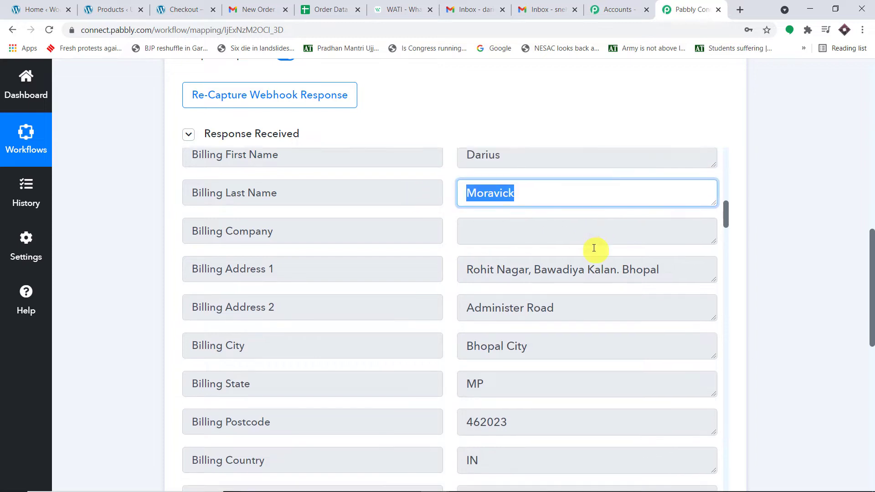
{"action": "left_click_drag", "start_coordinate": [679, 221], "coordinate": [445, 220]}
{"action": "left_click_drag", "start_coordinate": [567, 264], "coordinate": [456, 260]}
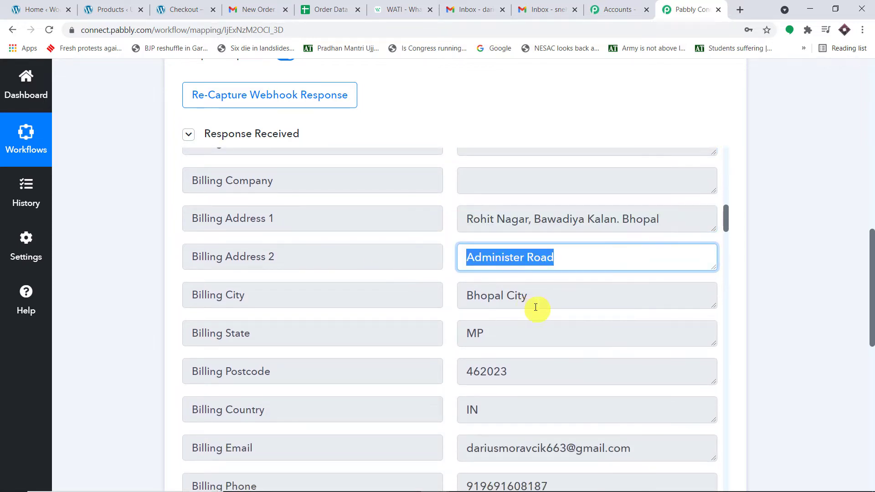
{"action": "left_click_drag", "start_coordinate": [534, 305], "coordinate": [397, 302]}
- Check the billing postcode 462023 and phone number, then recheck the order status
{"action": "scroll", "coordinate": [542, 314], "scroll_direction": "down", "scroll_amount": 1}
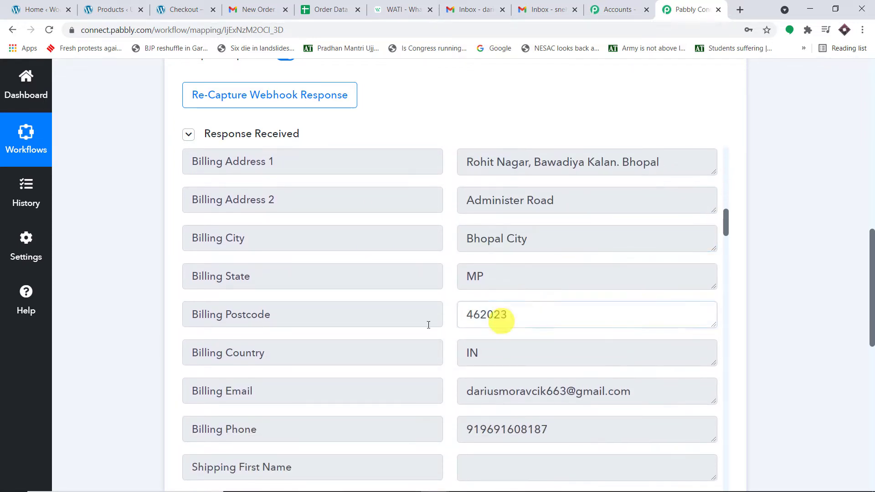
{"action": "double_click", "coordinate": [504, 319]}
{"action": "scroll", "coordinate": [638, 360], "scroll_direction": "down", "scroll_amount": 1}
{"action": "left_click_drag", "start_coordinate": [657, 340], "coordinate": [377, 348]}
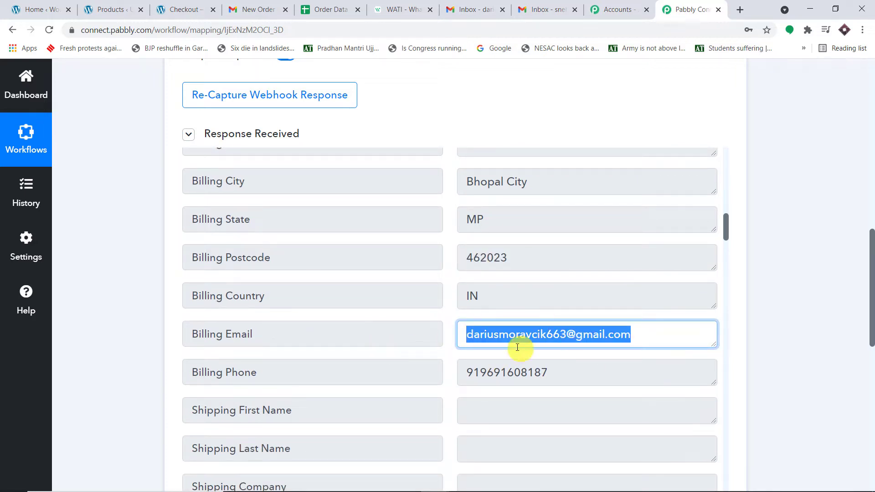
{"action": "scroll", "coordinate": [565, 333], "scroll_direction": "down", "scroll_amount": 1}
{"action": "left_click_drag", "start_coordinate": [571, 319], "coordinate": [406, 328]}
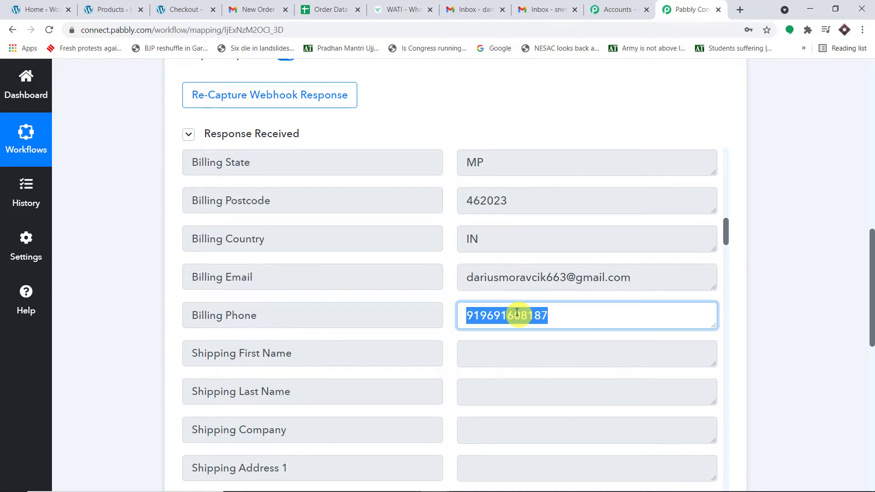
{"action": "scroll", "coordinate": [517, 313], "scroll_direction": "up", "scroll_amount": 20}
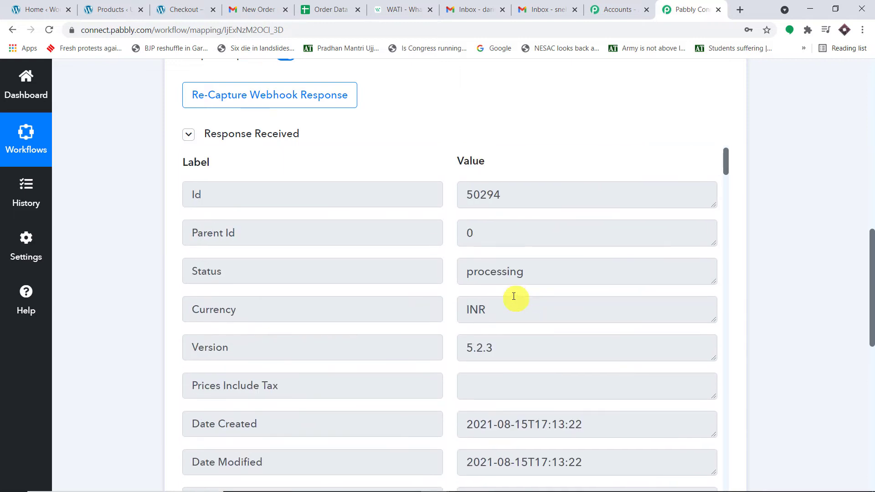
{"action": "left_click_drag", "start_coordinate": [524, 270], "coordinate": [426, 269]}
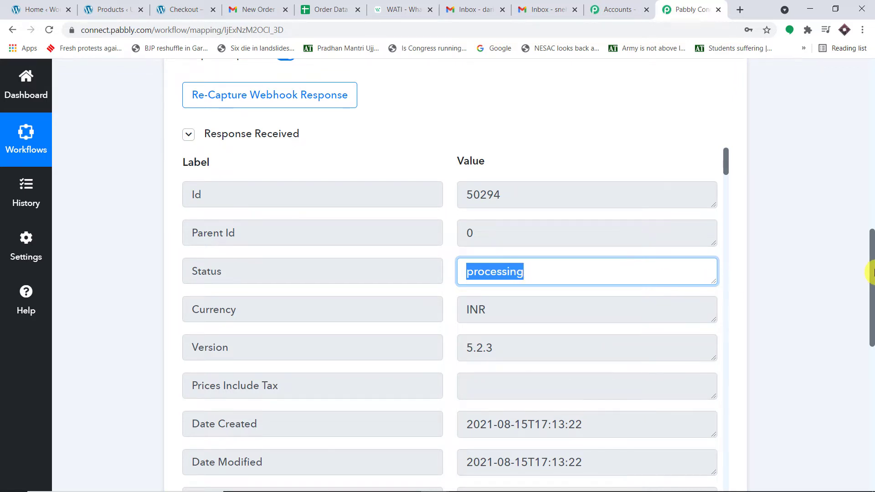
{"action": "left_click_drag", "start_coordinate": [870, 272], "coordinate": [854, 365]}
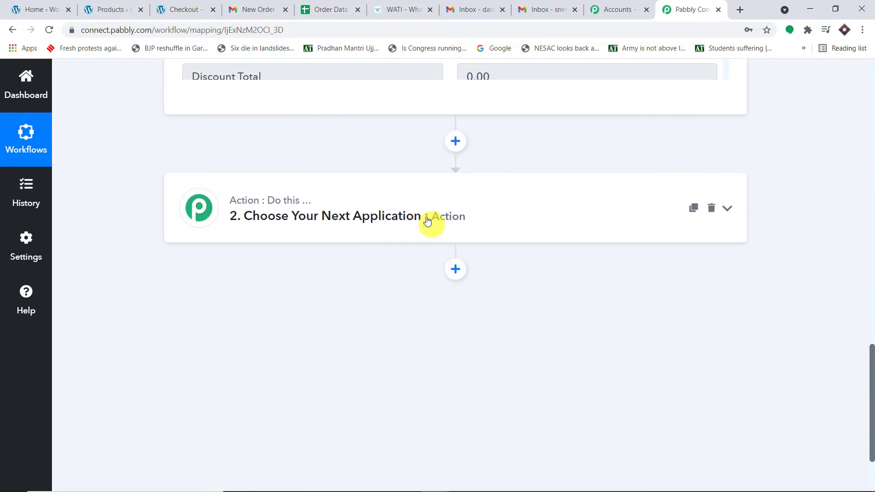
- Search the apps for 'filte' and add Filter by Pabbly as the second step
{"action": "left_click", "coordinate": [423, 215]}
{"action": "left_click", "coordinate": [302, 292]}
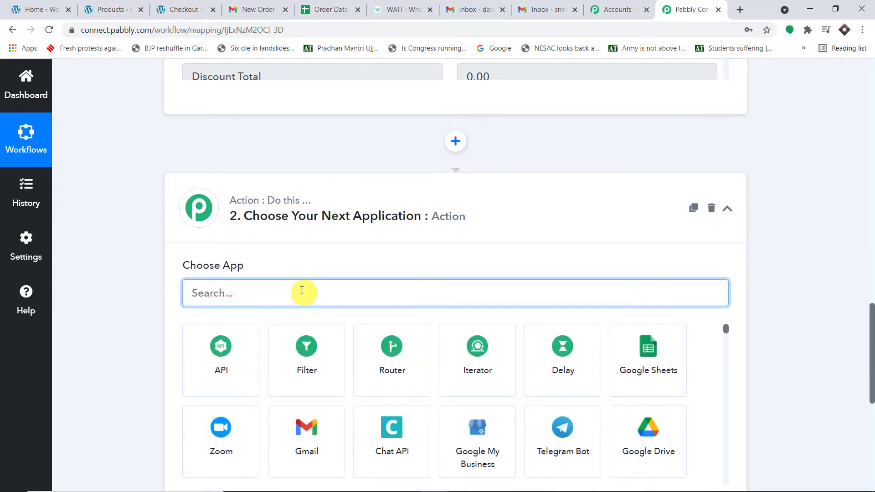
{"action": "type", "text": "filter"}
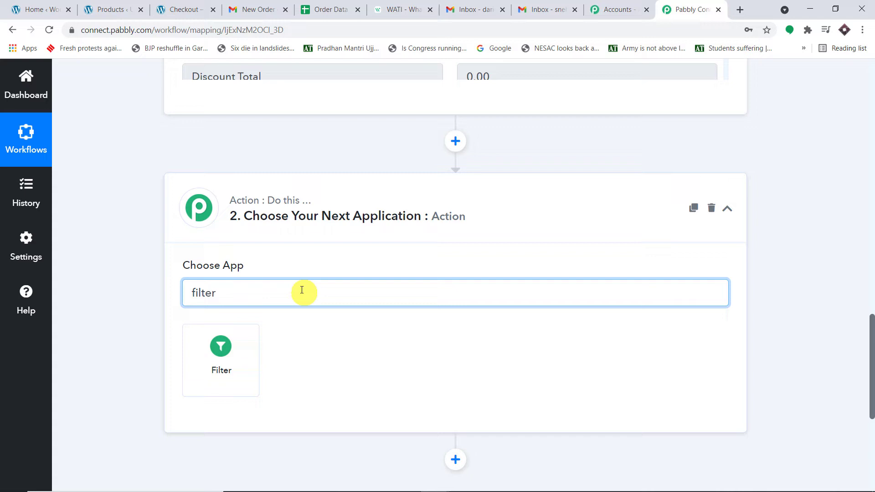
{"action": "left_click", "coordinate": [222, 347]}
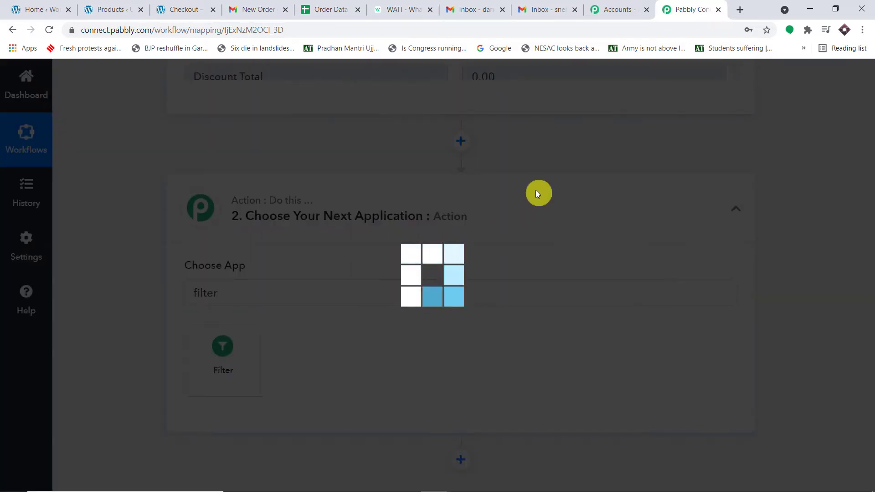
{"action": "scroll", "coordinate": [536, 196], "scroll_direction": "down", "scroll_amount": 1}
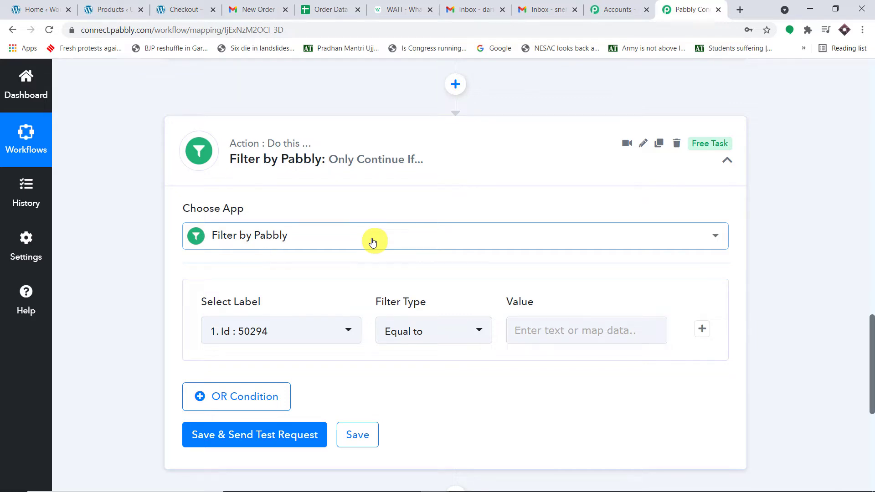
{"action": "scroll", "coordinate": [365, 219], "scroll_direction": "down", "scroll_amount": 1}
- Set the filter label to the WooCommerce: Order Updated Status field
{"action": "left_click", "coordinate": [245, 278]}
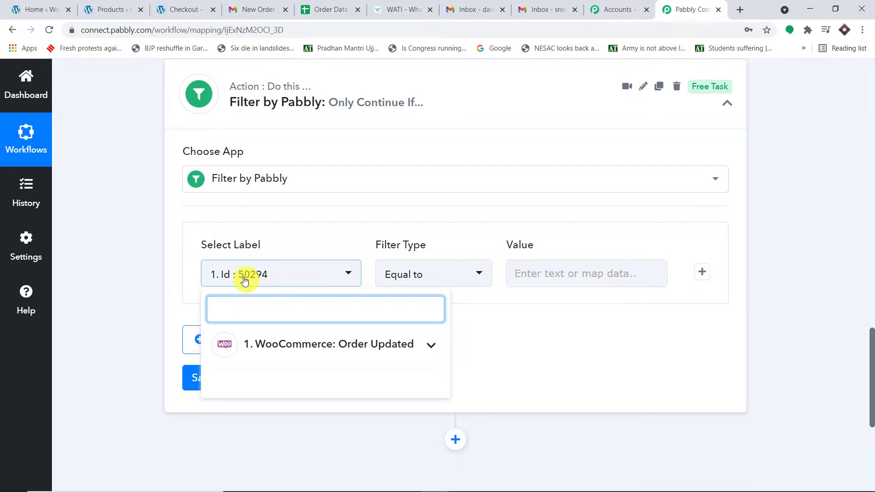
{"action": "left_click", "coordinate": [267, 346]}
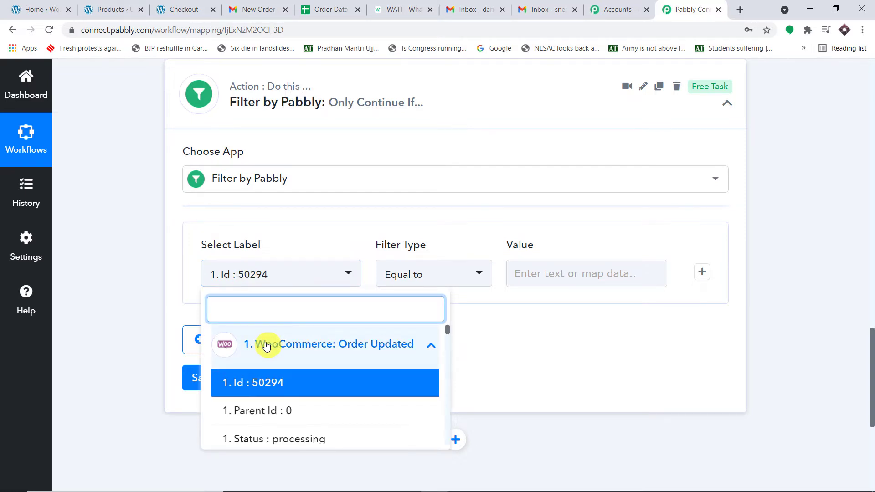
{"action": "type", "text": "sta"}
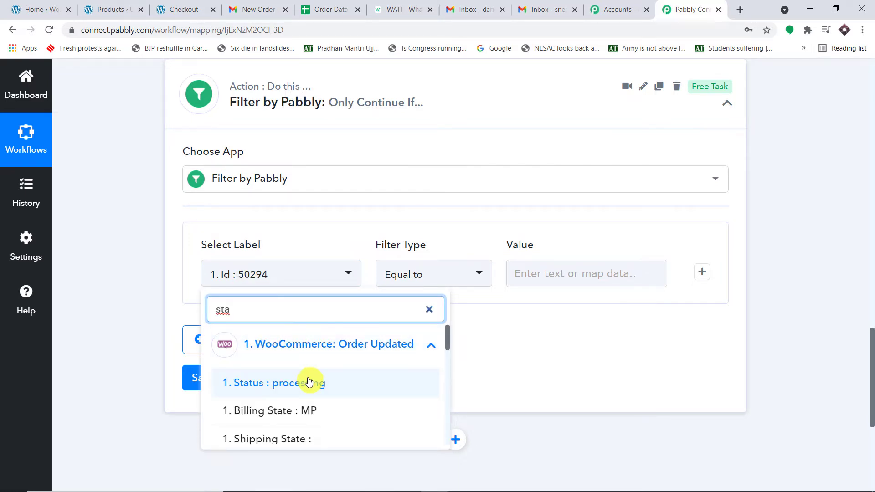
{"action": "left_click", "coordinate": [313, 382]}
- Copy 'processing' from the response and paste it as the Equal to comparison value
{"action": "scroll", "coordinate": [856, 280], "scroll_direction": "up", "scroll_amount": 10}
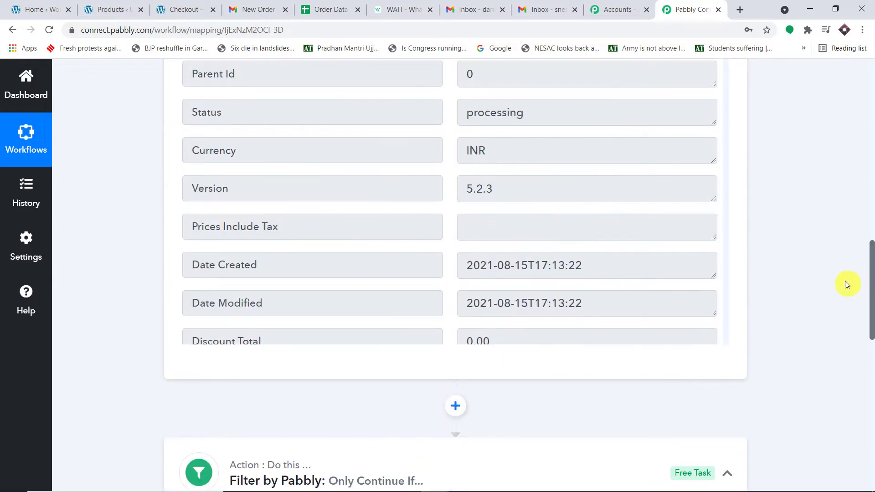
{"action": "left_click_drag", "start_coordinate": [547, 225], "coordinate": [457, 226]}
{"action": "right_click", "coordinate": [503, 226]}
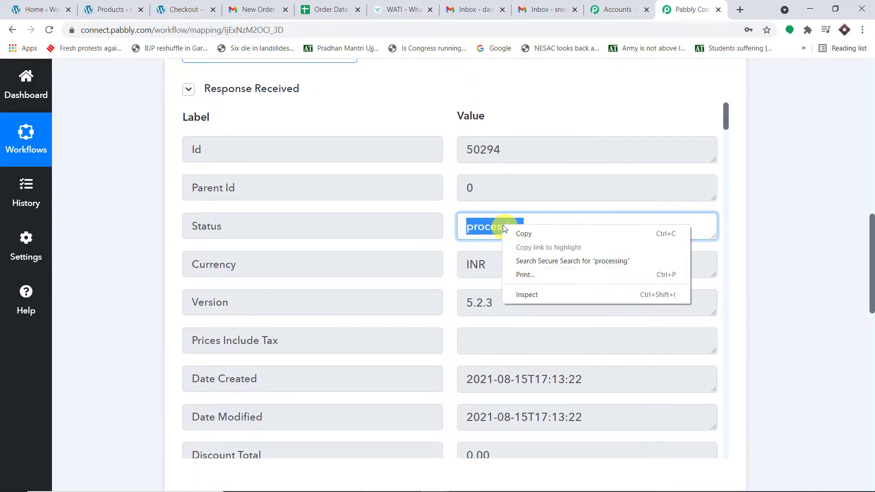
{"action": "left_click", "coordinate": [516, 233]}
{"action": "scroll", "coordinate": [696, 245], "scroll_direction": "down", "scroll_amount": 20}
{"action": "scroll", "coordinate": [696, 250], "scroll_direction": "down", "scroll_amount": 5}
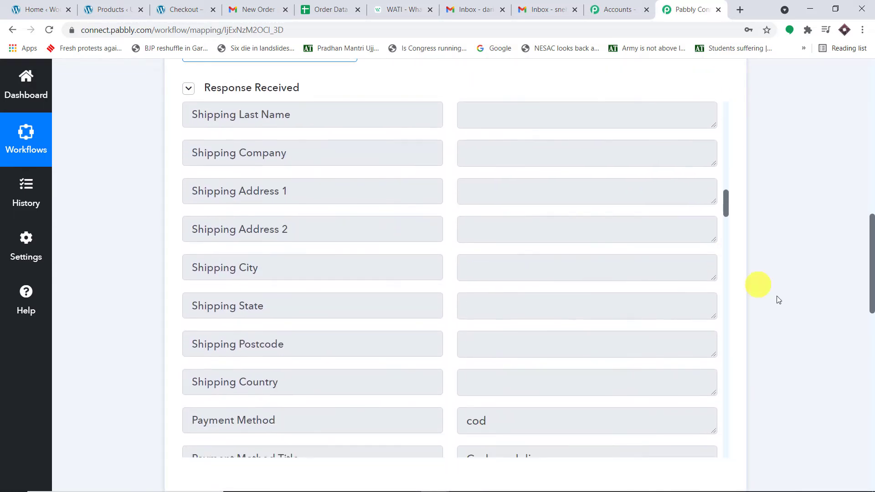
{"action": "scroll", "coordinate": [842, 307], "scroll_direction": "down", "scroll_amount": 10}
{"action": "left_click", "coordinate": [599, 197]}
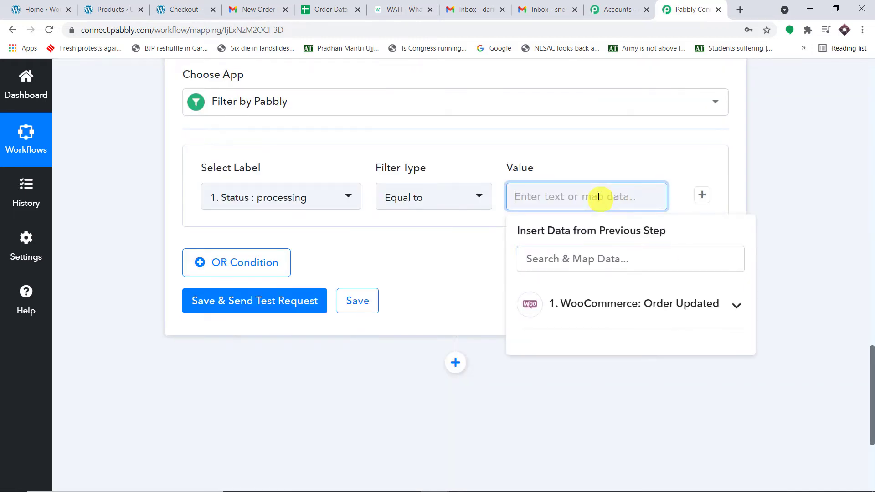
{"action": "key", "text": "ctrl+v"}
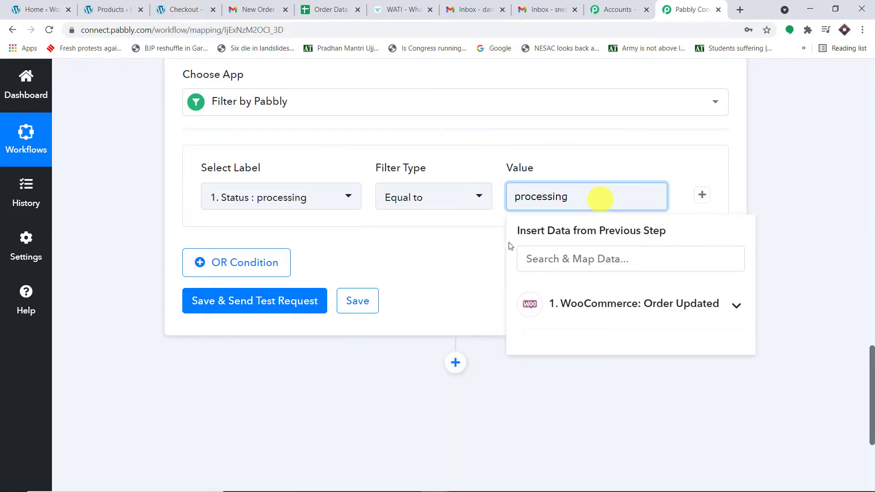
{"action": "left_click", "coordinate": [436, 267]}
{"action": "scroll", "coordinate": [772, 214], "scroll_direction": "up", "scroll_amount": 10}
{"action": "scroll", "coordinate": [684, 206], "scroll_direction": "up", "scroll_amount": 1}
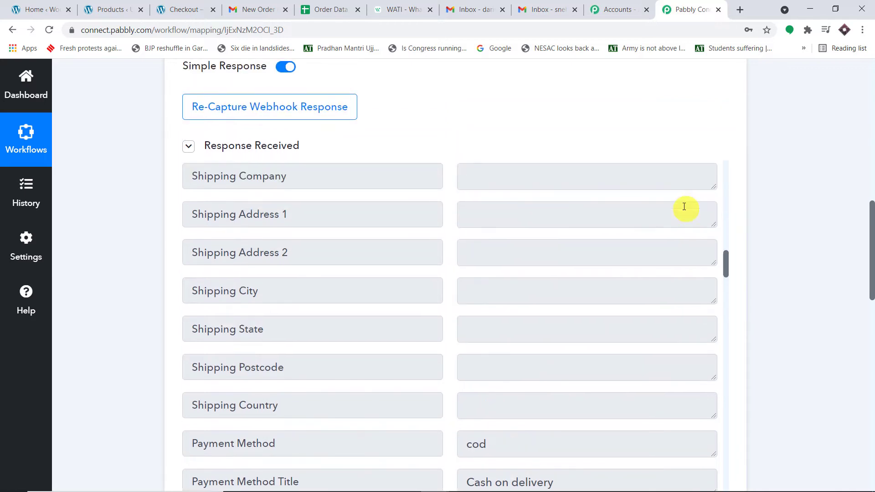
{"action": "scroll", "coordinate": [684, 207], "scroll_direction": "up", "scroll_amount": 20}
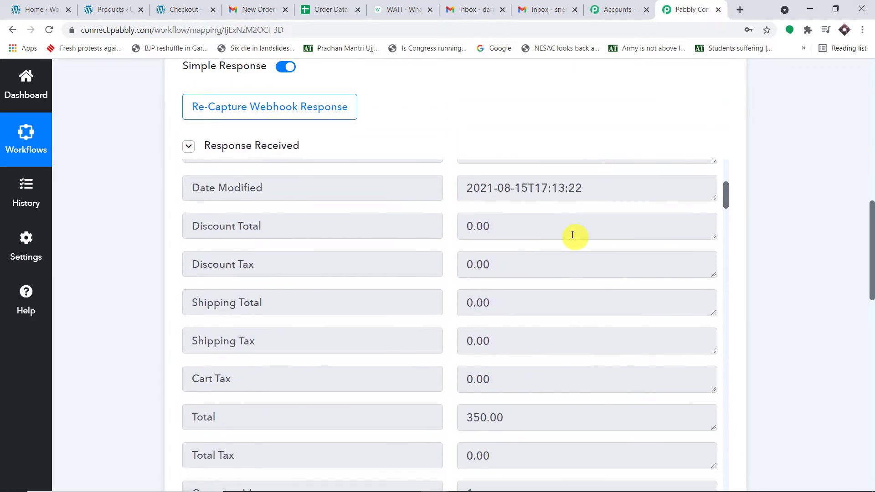
{"action": "scroll", "coordinate": [572, 235], "scroll_direction": "up", "scroll_amount": 6}
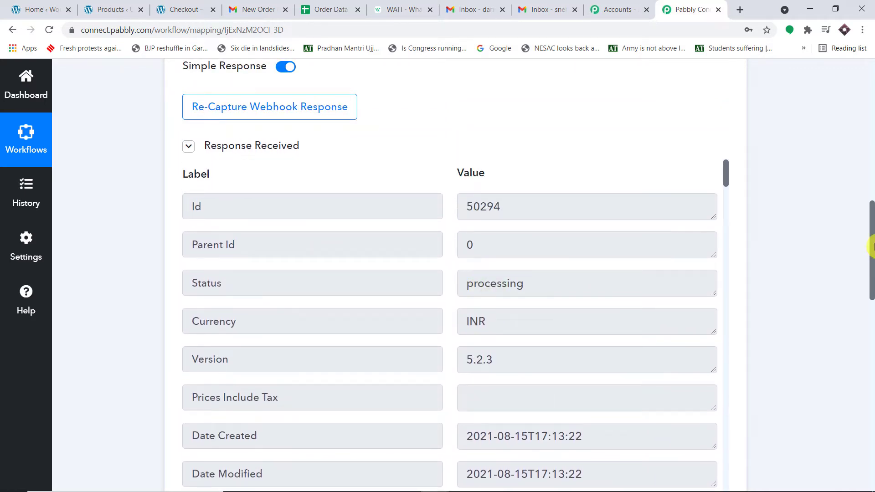
{"action": "left_click_drag", "start_coordinate": [871, 246], "coordinate": [872, 401]}
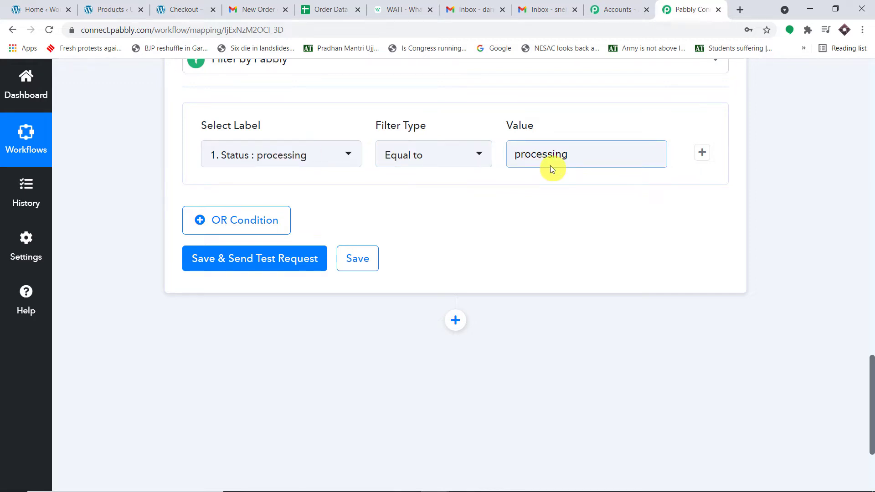
- Save and test the filter, confirming Status success with 'Condition is true'
{"action": "left_click", "coordinate": [250, 259]}
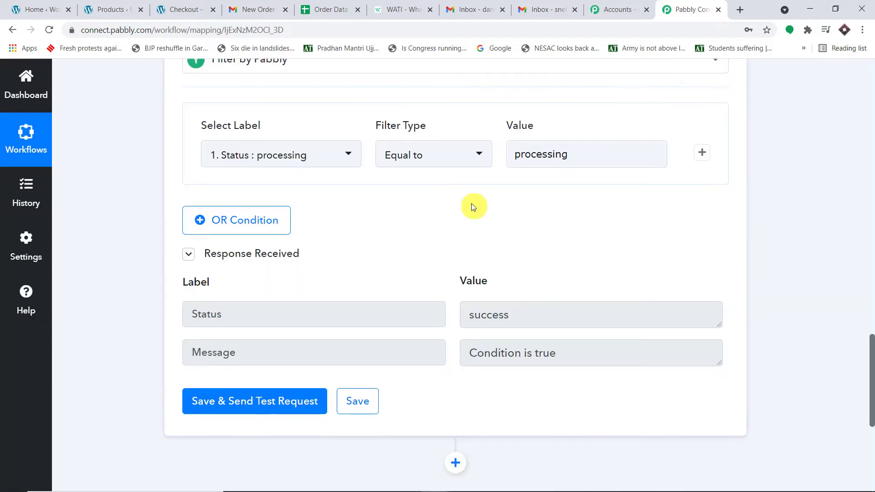
{"action": "left_click_drag", "start_coordinate": [582, 357], "coordinate": [420, 347]}
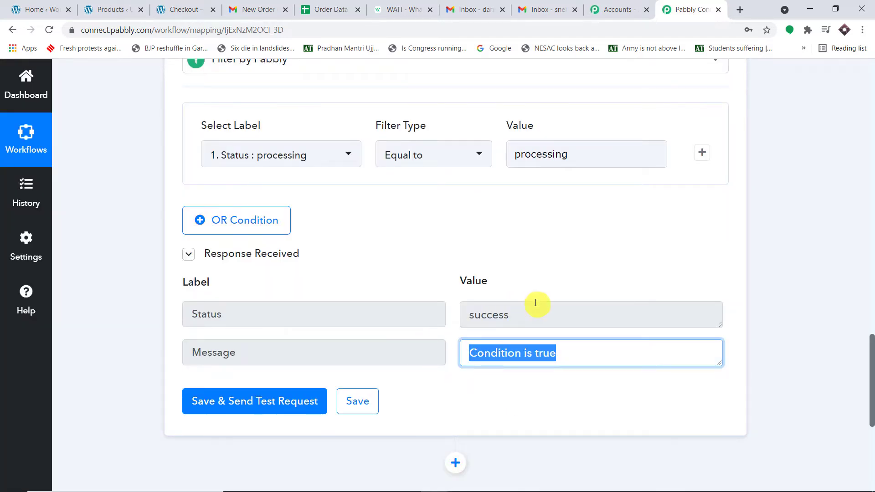
{"action": "left_click_drag", "start_coordinate": [531, 303], "coordinate": [273, 311]}
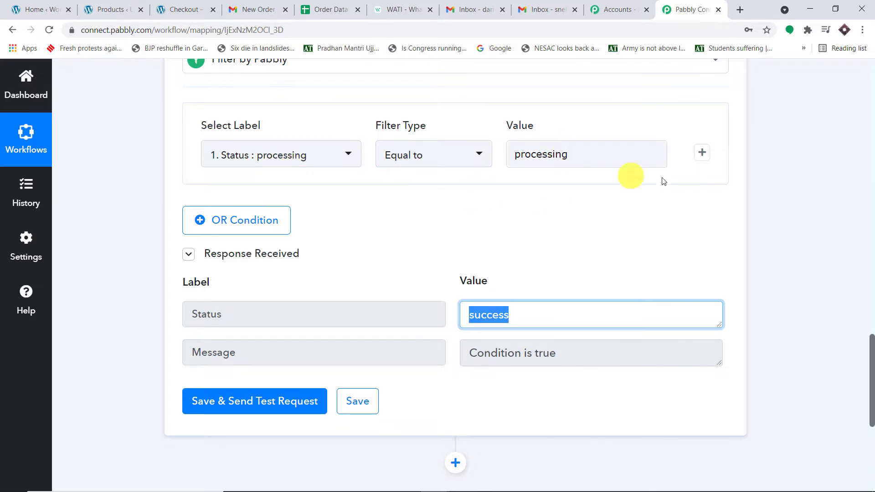
{"action": "left_click", "coordinate": [790, 195]}
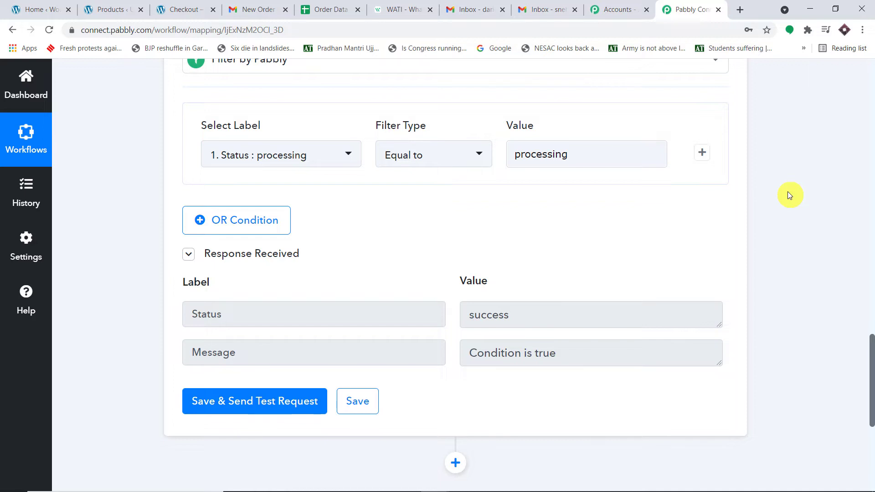
{"action": "scroll", "coordinate": [790, 195], "scroll_direction": "down", "scroll_amount": 6}
{"action": "left_click", "coordinate": [456, 179]}
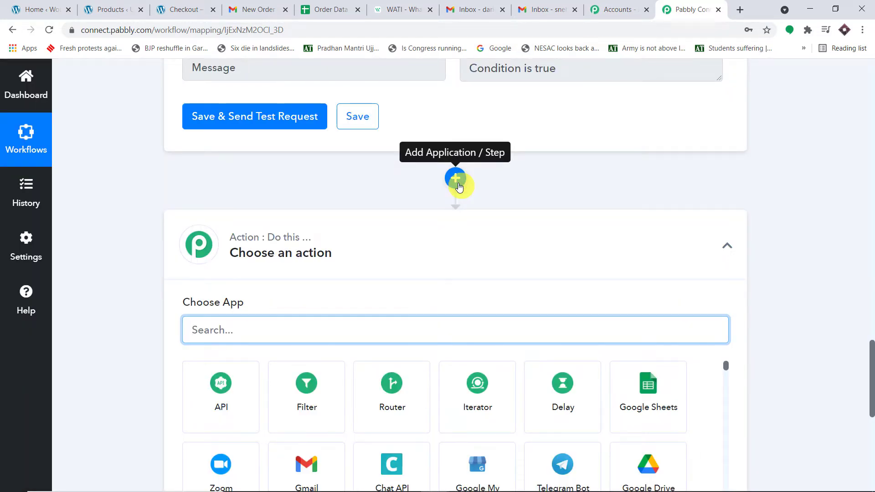
- Add WATI (searched 'wat') as the next step with the Send Template Message event
{"action": "scroll", "coordinate": [497, 182], "scroll_direction": "down", "scroll_amount": 2}
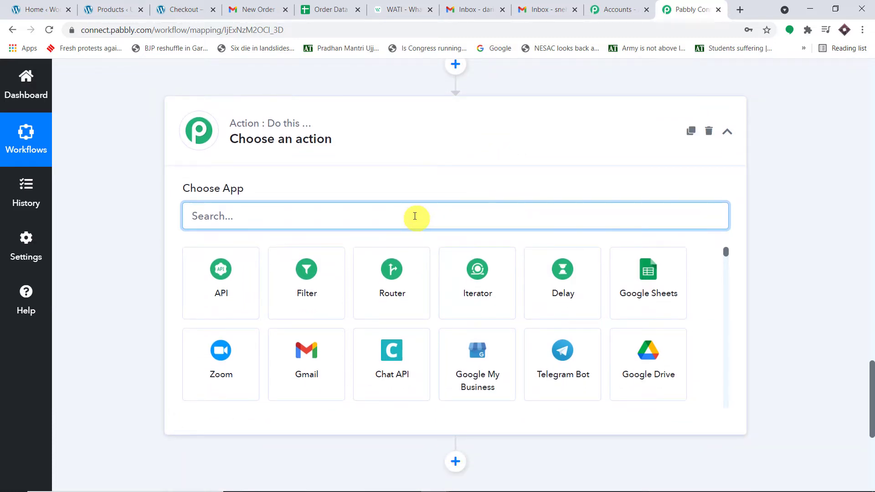
{"action": "type", "text": "wat"}
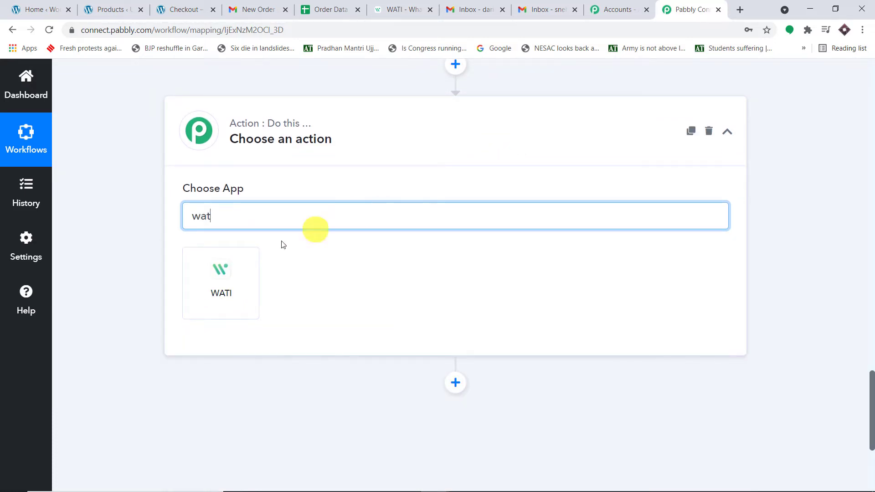
{"action": "left_click", "coordinate": [218, 281]}
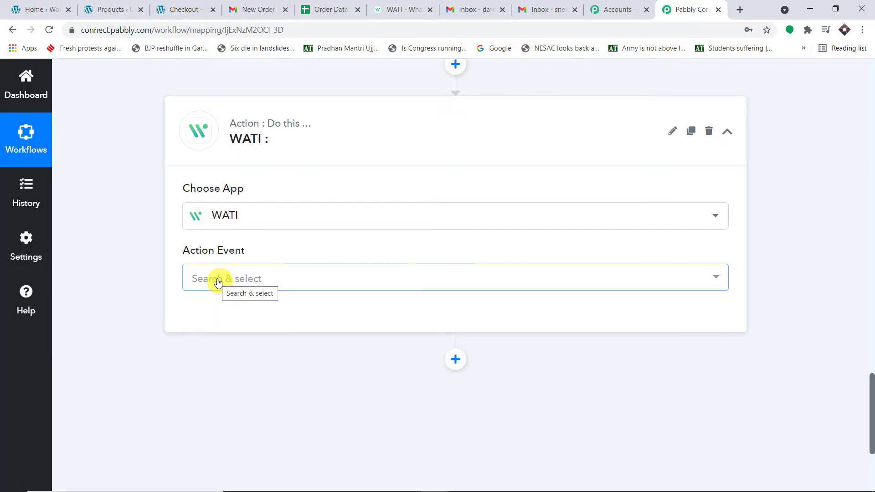
{"action": "left_click", "coordinate": [217, 278]}
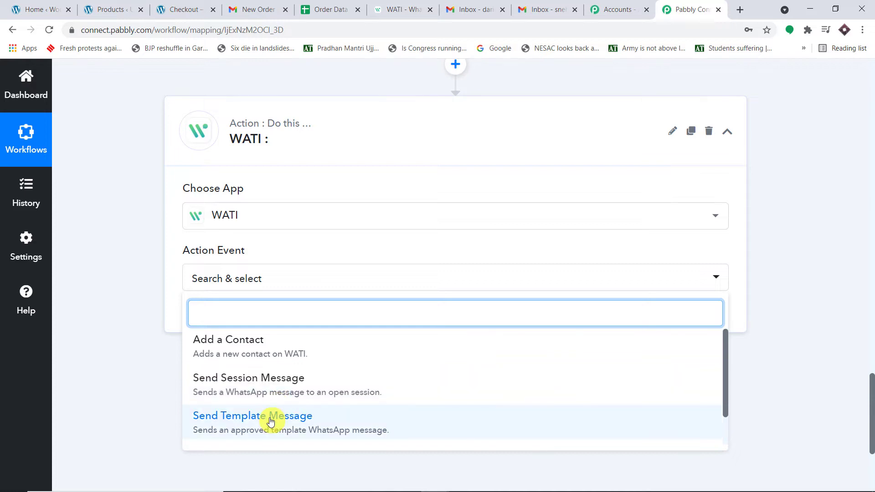
{"action": "left_click", "coordinate": [216, 416]}
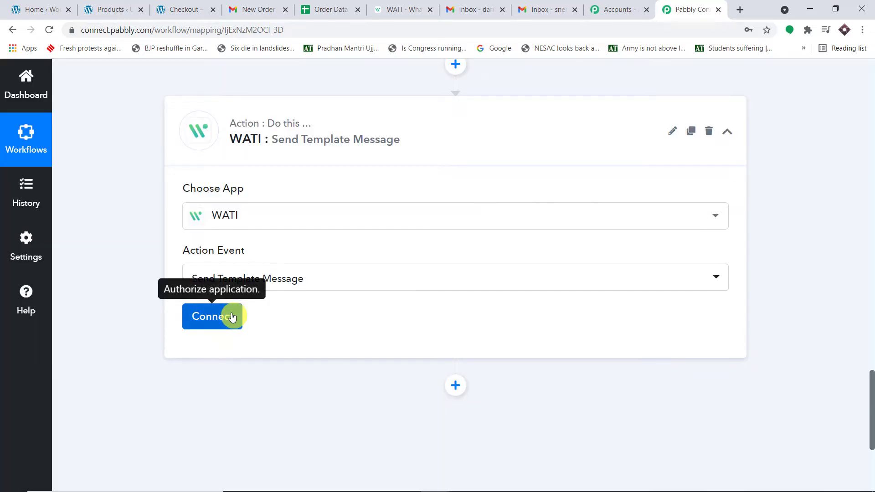
{"action": "left_click", "coordinate": [229, 316]}
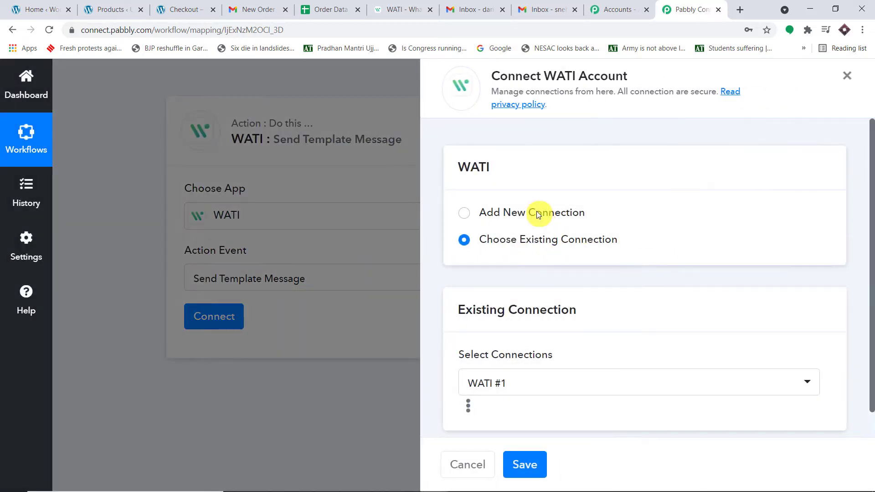
- Start a new WATI #10 connection, note its Access Token and API Endpoint fields, then view WATI templates
{"action": "left_click", "coordinate": [538, 211]}
{"action": "scroll", "coordinate": [605, 277], "scroll_direction": "down", "scroll_amount": 3}
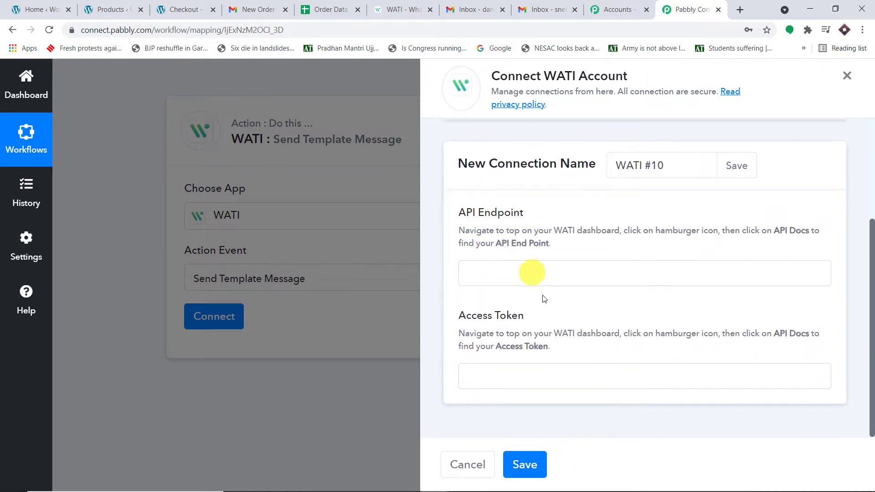
{"action": "triple_click", "coordinate": [494, 315]}
{"action": "left_click", "coordinate": [575, 216]}
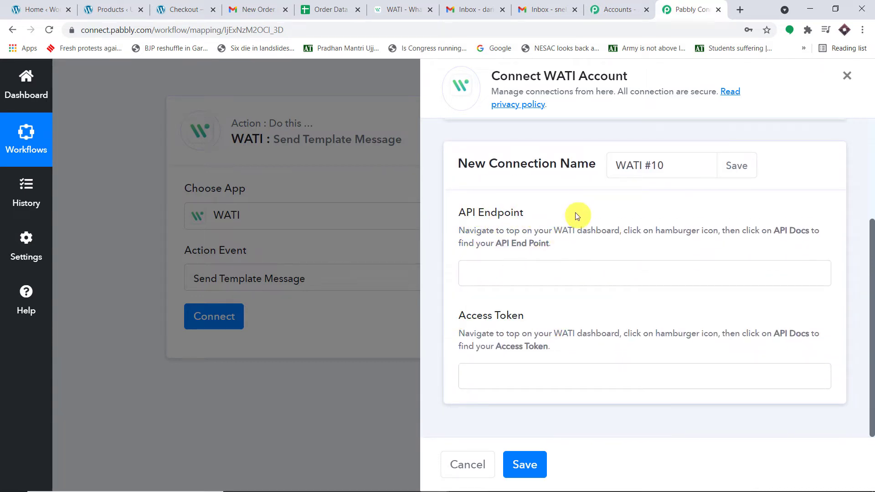
{"action": "left_click_drag", "start_coordinate": [774, 230], "coordinate": [788, 245]}
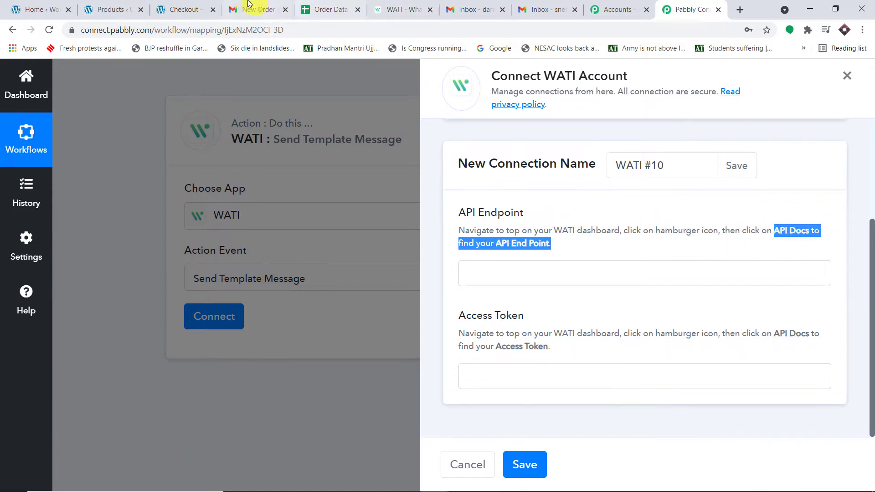
{"action": "left_click", "coordinate": [378, 4]}
{"action": "left_click", "coordinate": [791, 104]}
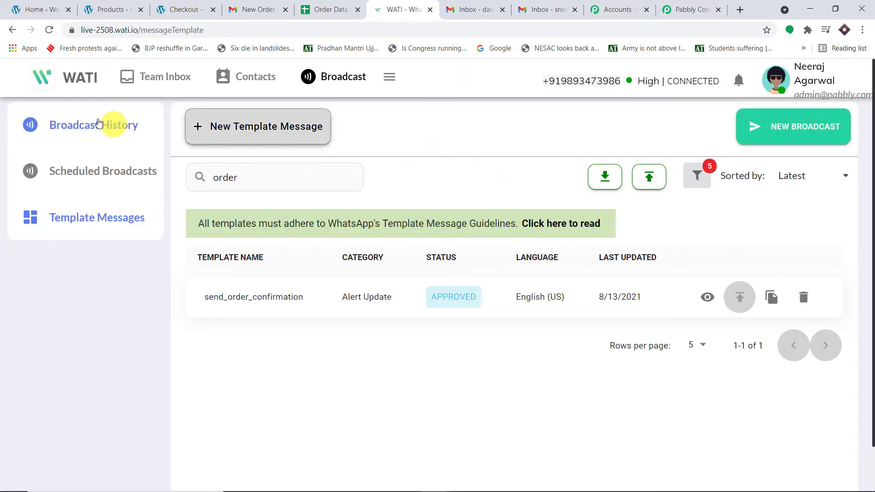
- Copy the API endpoint URL from WATI's API Docs page and return to Pabbly Connect
{"action": "left_click", "coordinate": [390, 77]}
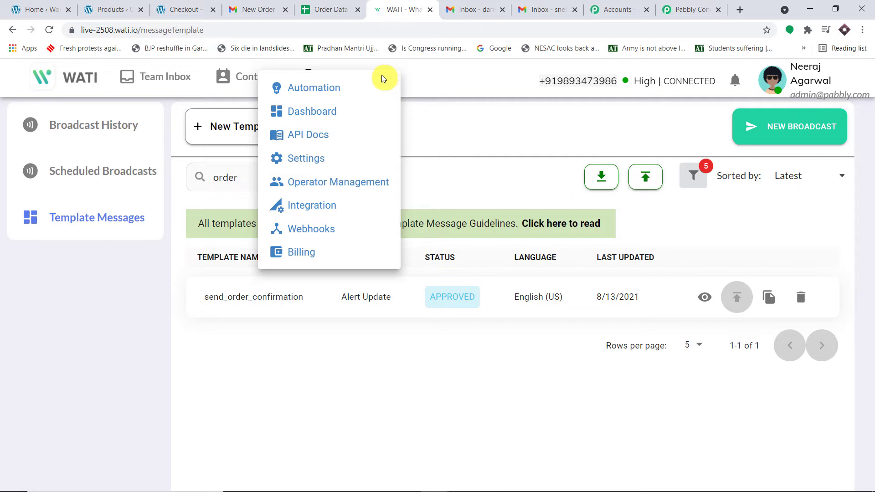
{"action": "left_click", "coordinate": [297, 137]}
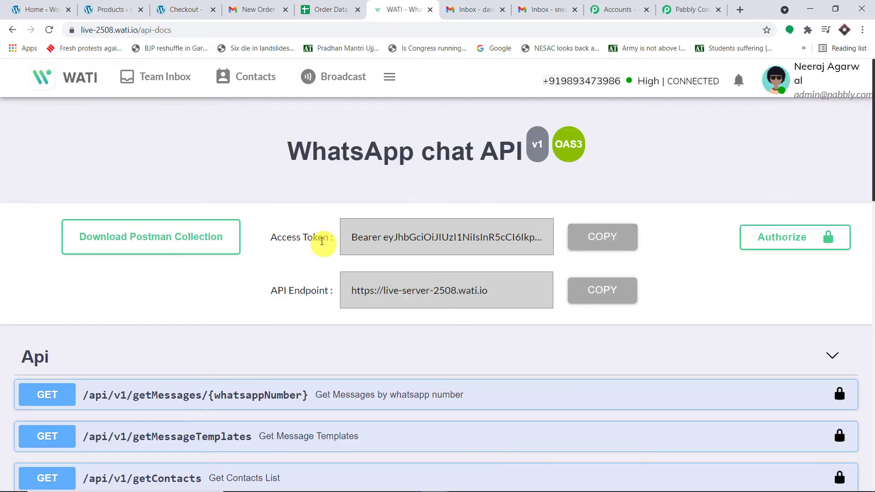
{"action": "left_click_drag", "start_coordinate": [335, 239], "coordinate": [256, 236]}
{"action": "left_click_drag", "start_coordinate": [337, 292], "coordinate": [267, 297]}
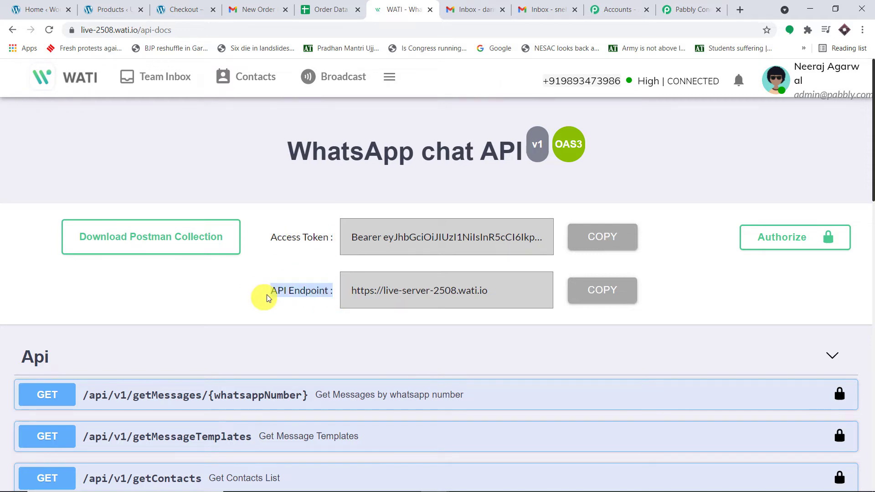
{"action": "left_click", "coordinate": [620, 297]}
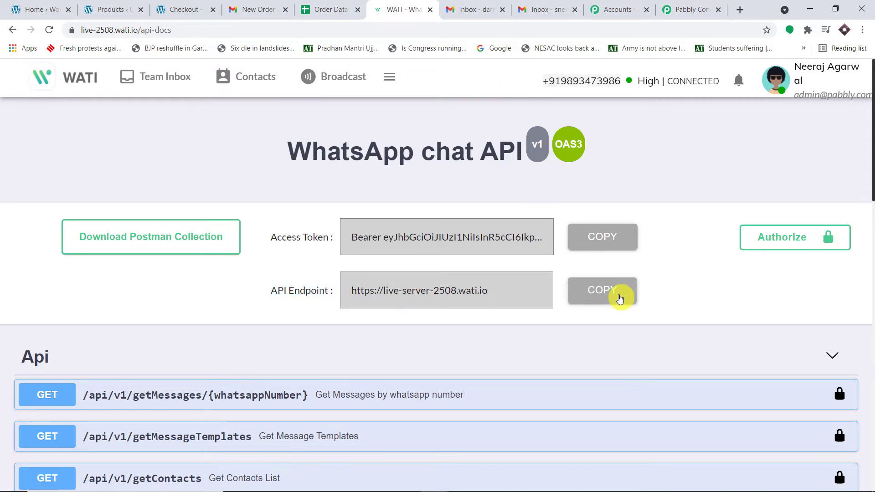
{"action": "left_click", "coordinate": [690, 8]}
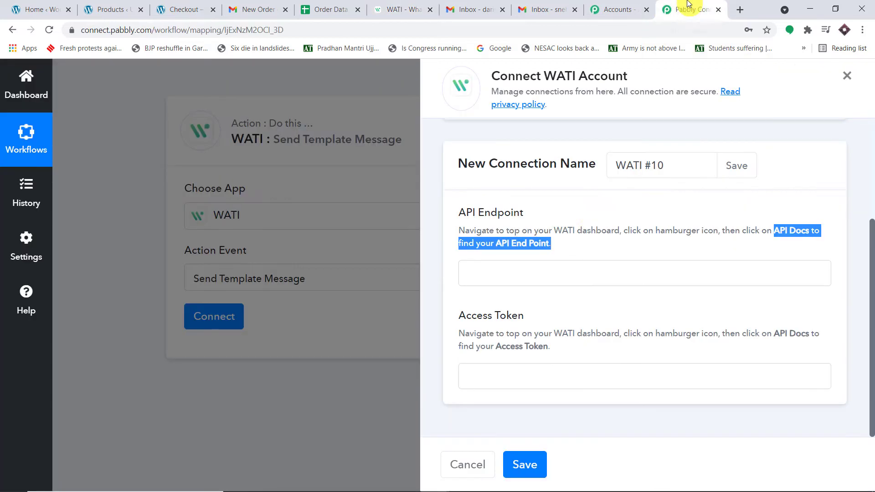
- Paste the live-server-2508 API endpoint and the WATI access token into the connection form, then save it
{"action": "left_click", "coordinate": [521, 275]}
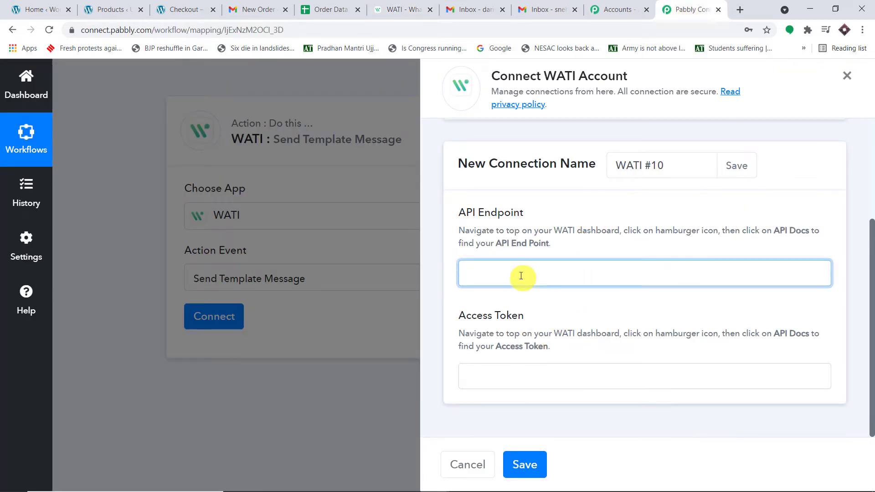
{"action": "key", "text": "ctrl+v"}
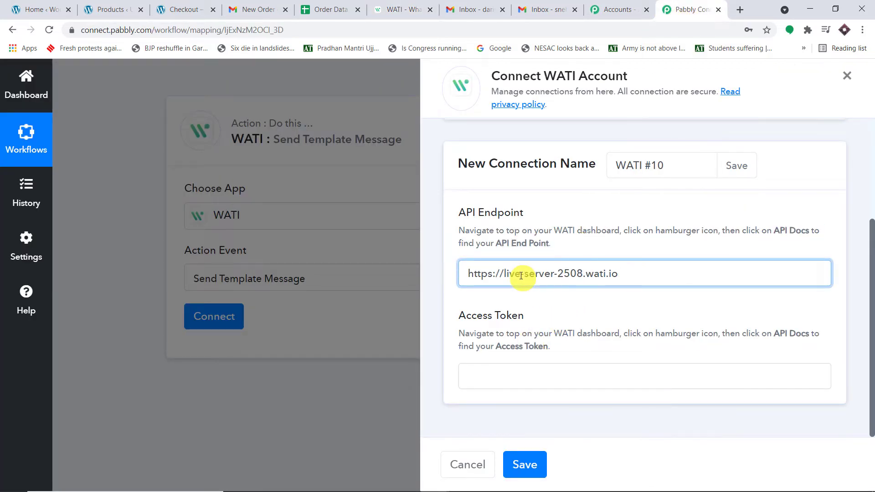
{"action": "left_click", "coordinate": [592, 213]}
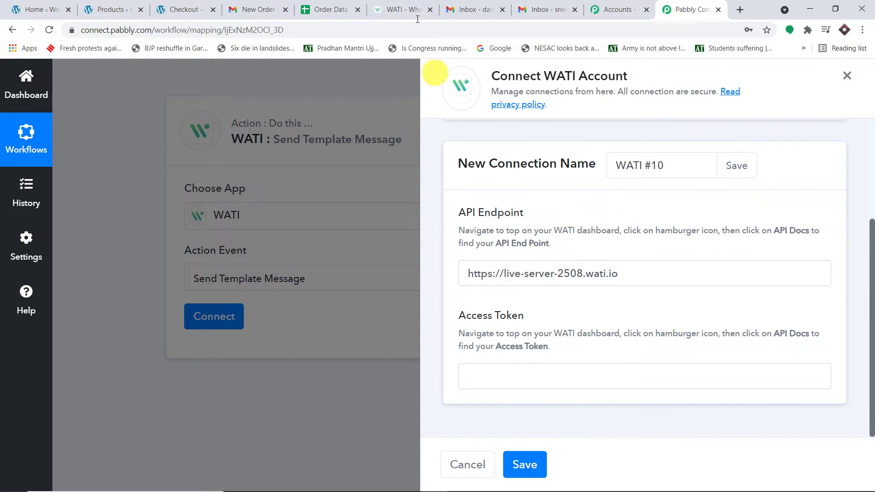
{"action": "left_click", "coordinate": [412, 7]}
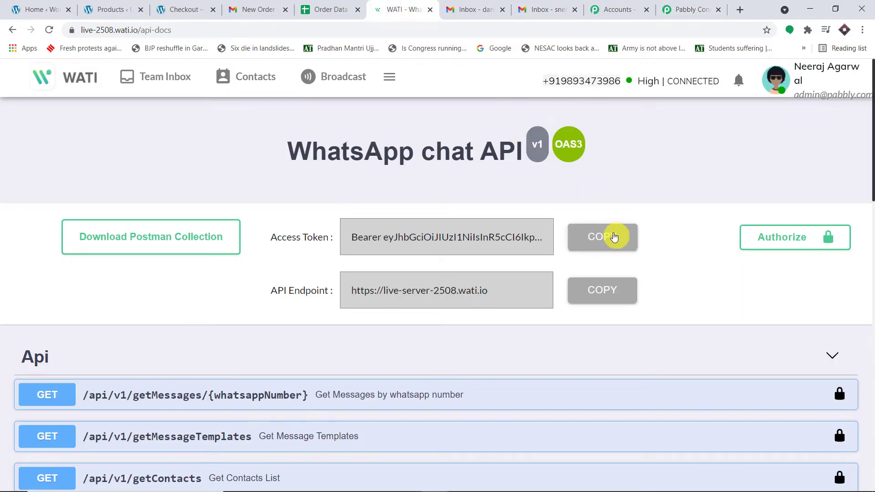
{"action": "left_click", "coordinate": [674, 9]}
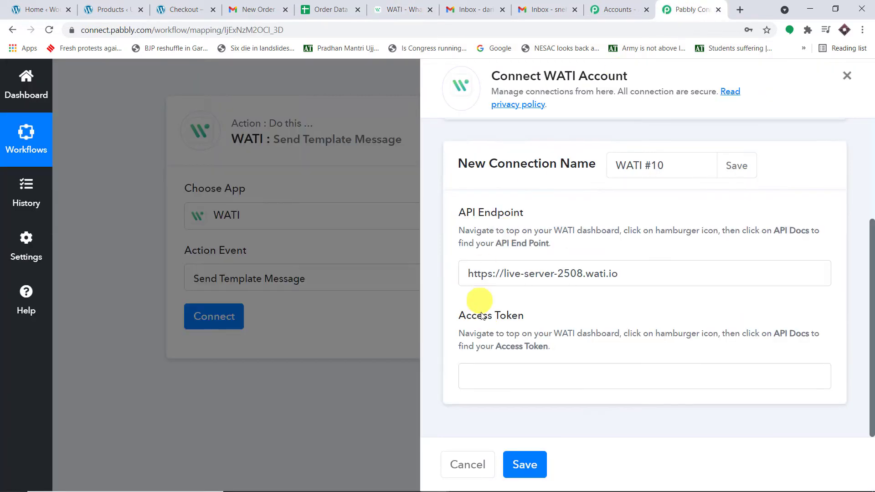
{"action": "left_click", "coordinate": [504, 374]}
{"action": "key", "text": "ctrl+v"}
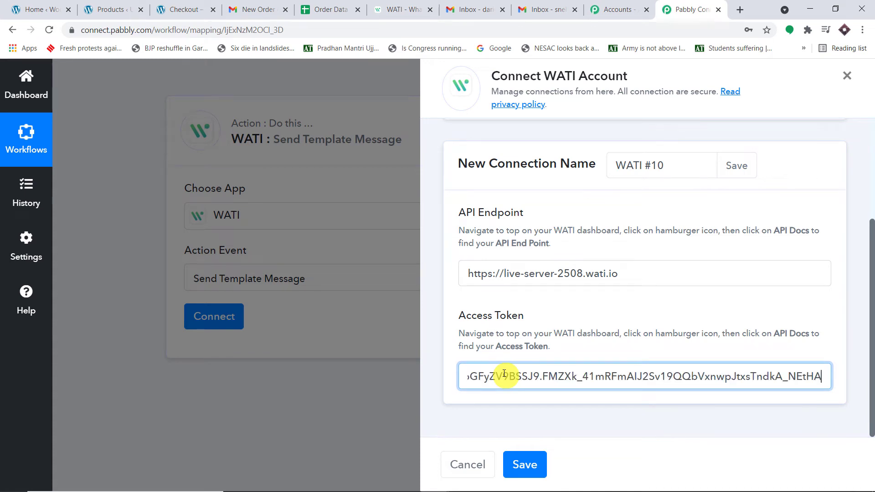
{"action": "left_click", "coordinate": [580, 298]}
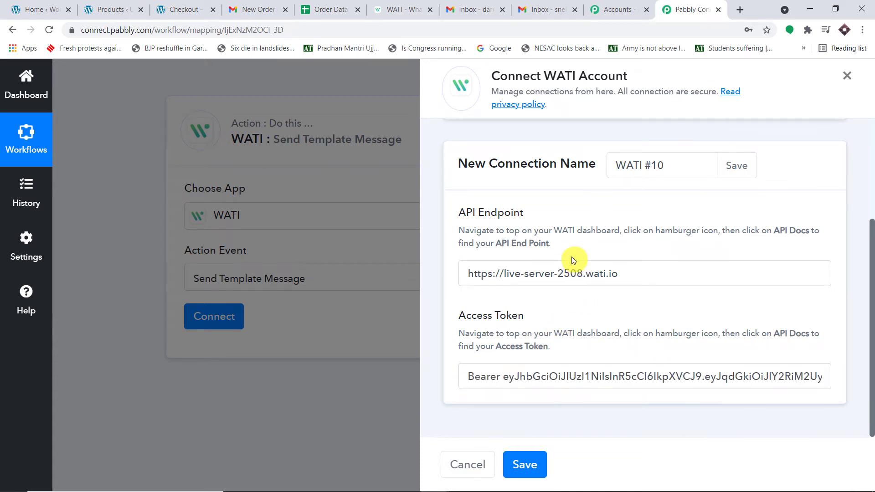
{"action": "left_click", "coordinate": [540, 470]}
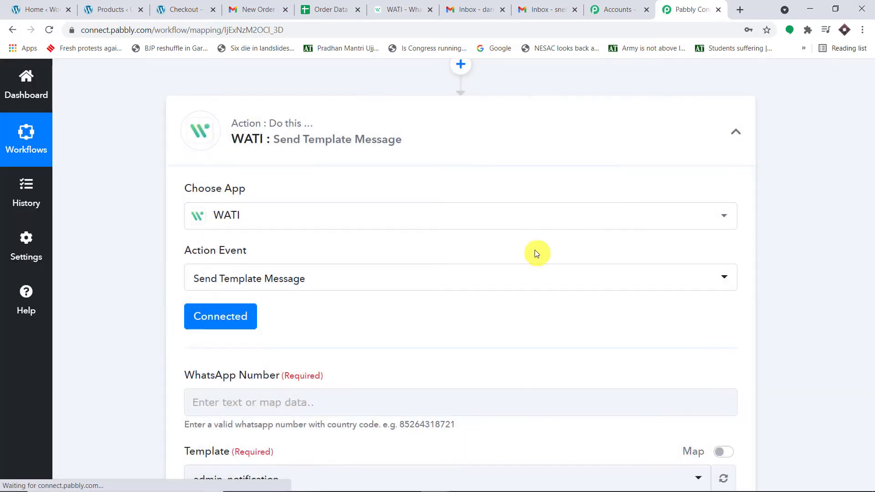
{"action": "scroll", "coordinate": [545, 233], "scroll_direction": "down", "scroll_amount": 4}
{"action": "scroll", "coordinate": [537, 235], "scroll_direction": "down", "scroll_amount": 2}
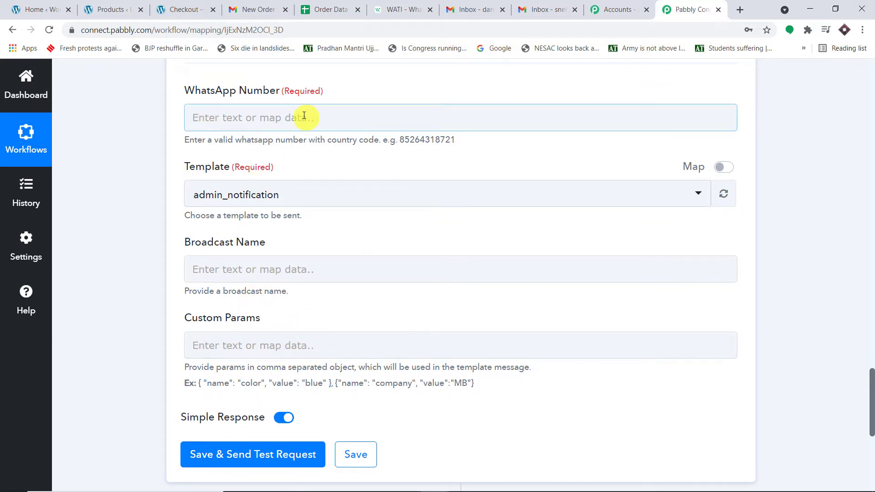
- Locate and highlight the sample Billing Phone value in the WooCommerce order data
{"action": "scroll", "coordinate": [842, 204], "scroll_direction": "up", "scroll_amount": 15}
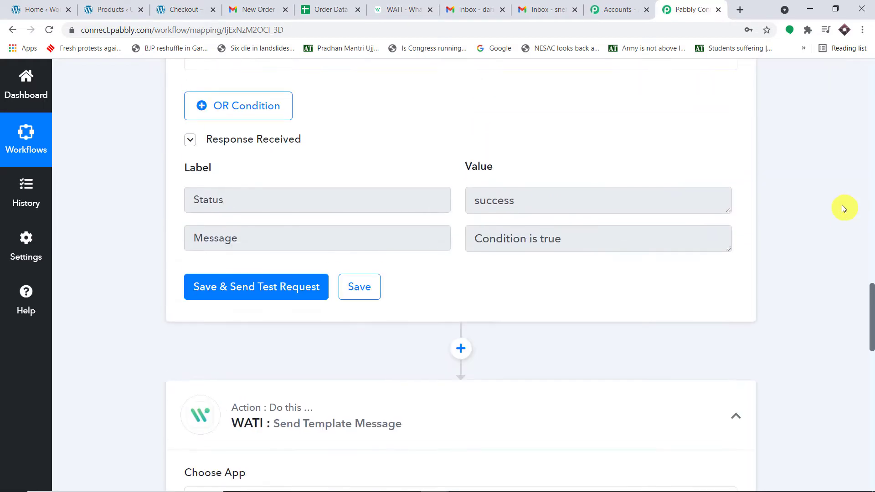
{"action": "scroll", "coordinate": [594, 250], "scroll_direction": "up", "scroll_amount": 4}
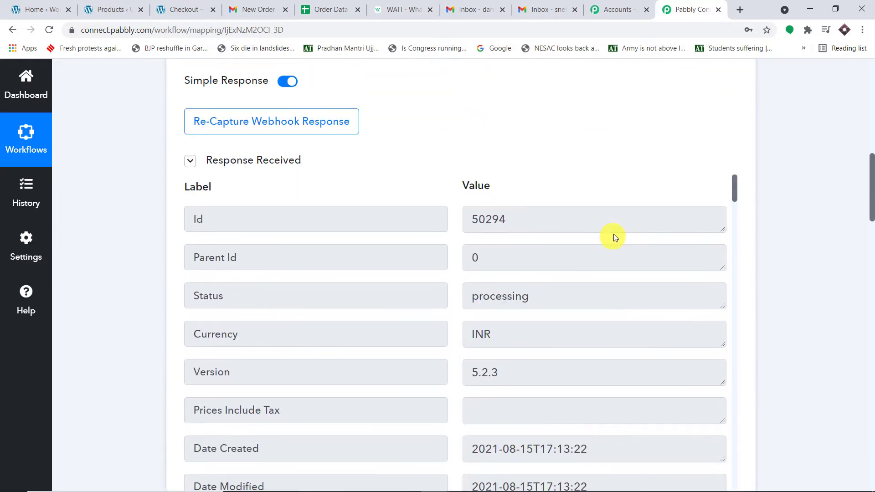
{"action": "scroll", "coordinate": [643, 238], "scroll_direction": "down", "scroll_amount": 10}
{"action": "scroll", "coordinate": [631, 262], "scroll_direction": "down", "scroll_amount": 9}
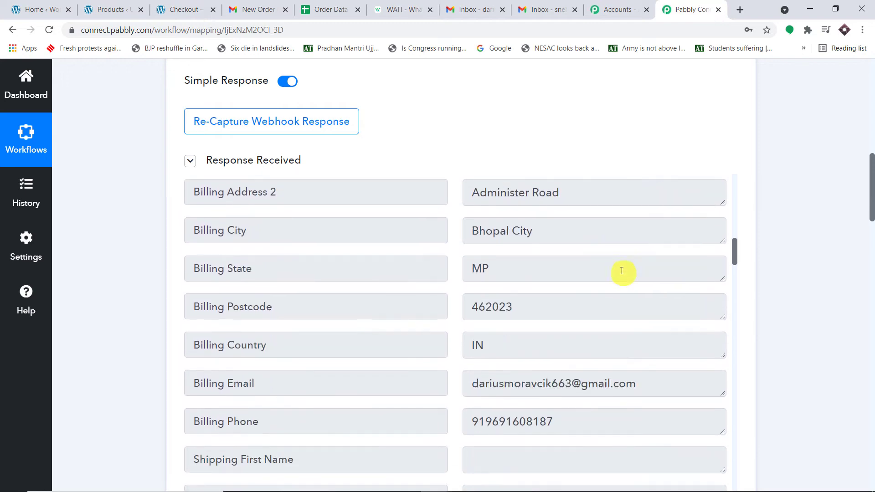
{"action": "left_click_drag", "start_coordinate": [580, 230], "coordinate": [445, 224]}
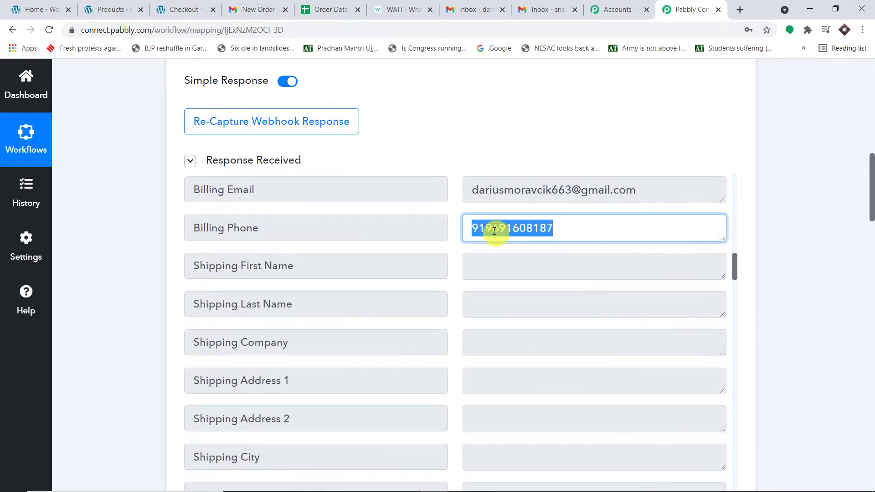
{"action": "scroll", "coordinate": [865, 303], "scroll_direction": "down", "scroll_amount": 15}
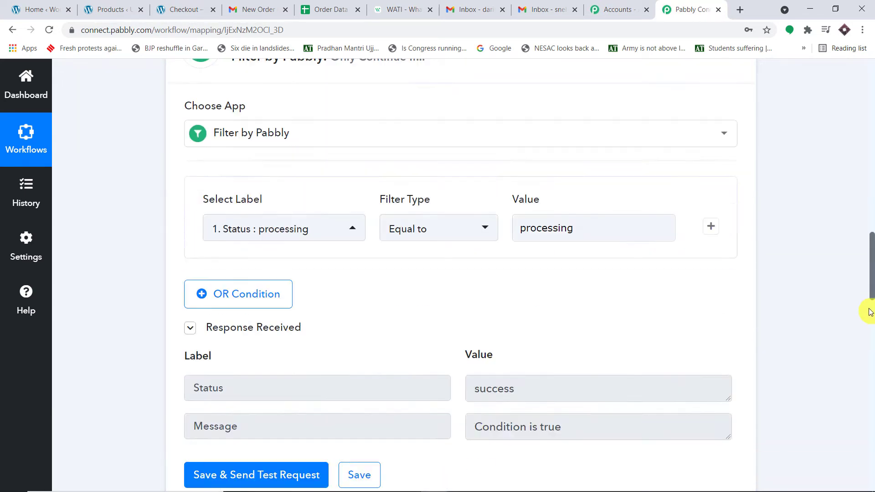
{"action": "scroll", "coordinate": [868, 313], "scroll_direction": "down", "scroll_amount": 2}
- Map WooCommerce: Order Updated's Billing Phone into WhatsApp Number, then return to the WATI docs
{"action": "left_click", "coordinate": [371, 231]}
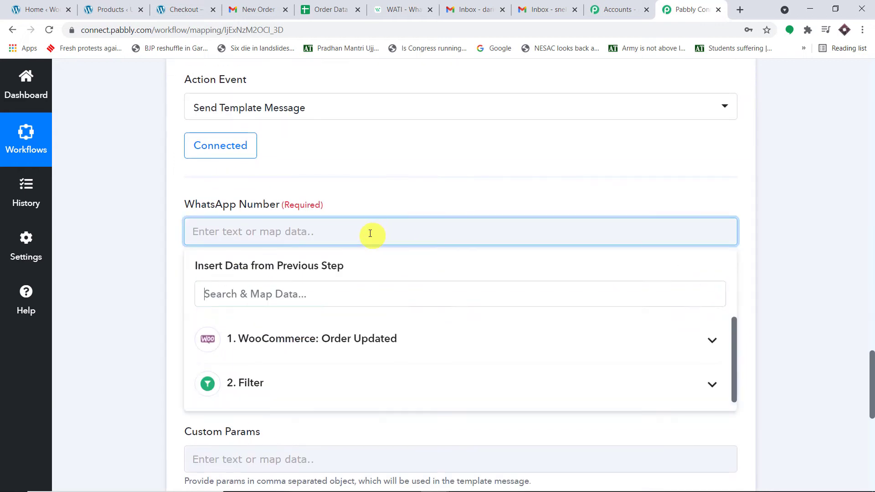
{"action": "left_click", "coordinate": [350, 355]}
{"action": "scroll", "coordinate": [422, 383], "scroll_direction": "down", "scroll_amount": 12}
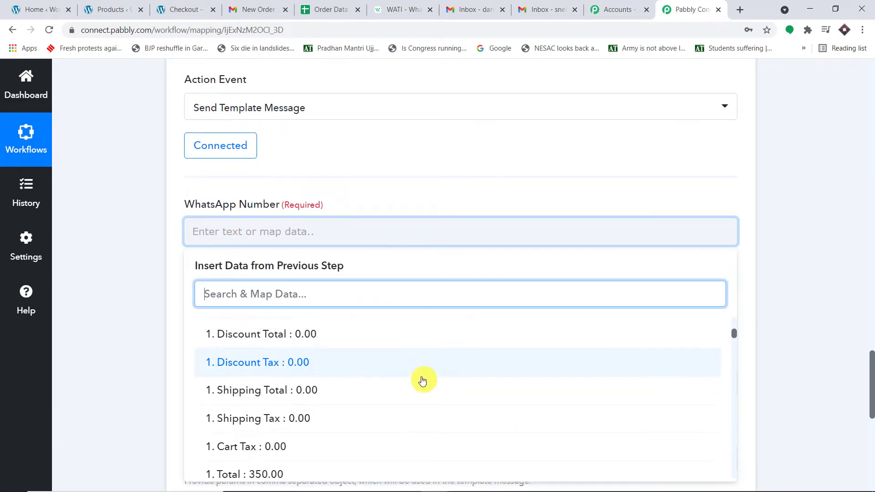
{"action": "scroll", "coordinate": [422, 383], "scroll_direction": "down", "scroll_amount": 5}
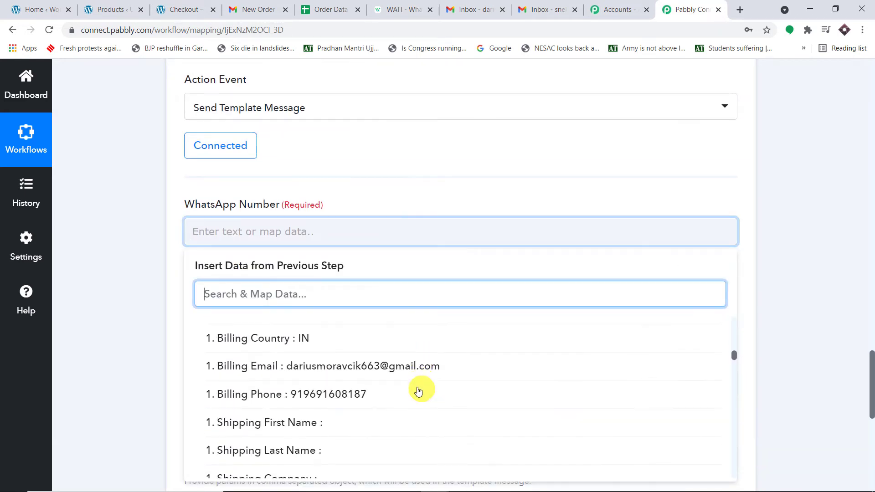
{"action": "left_click", "coordinate": [418, 344]}
{"action": "left_click", "coordinate": [836, 197]}
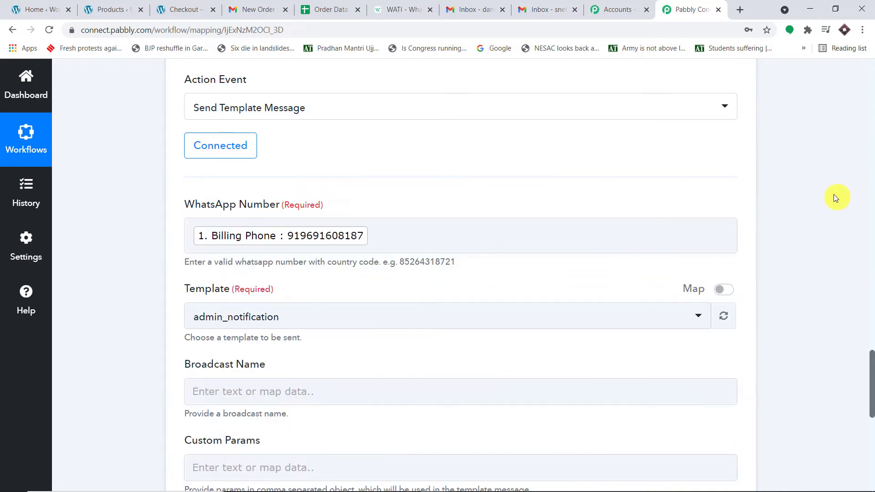
{"action": "scroll", "coordinate": [445, 272], "scroll_direction": "down", "scroll_amount": 1}
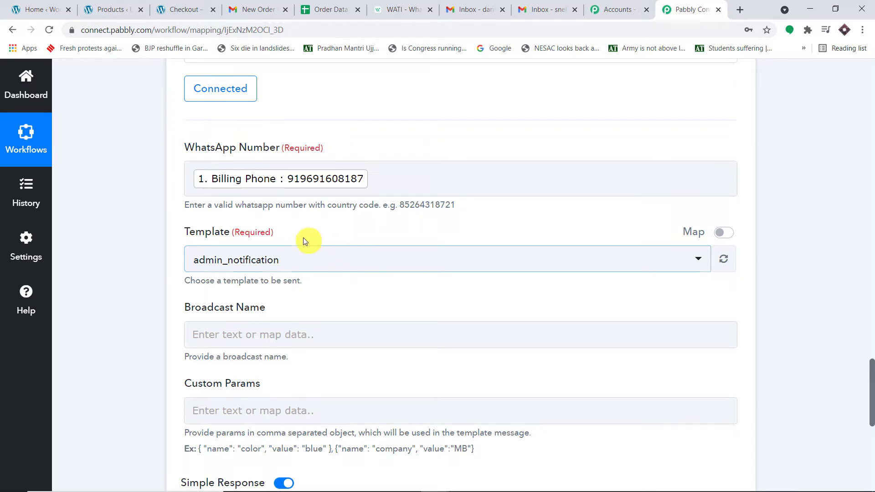
{"action": "left_click", "coordinate": [403, 6]}
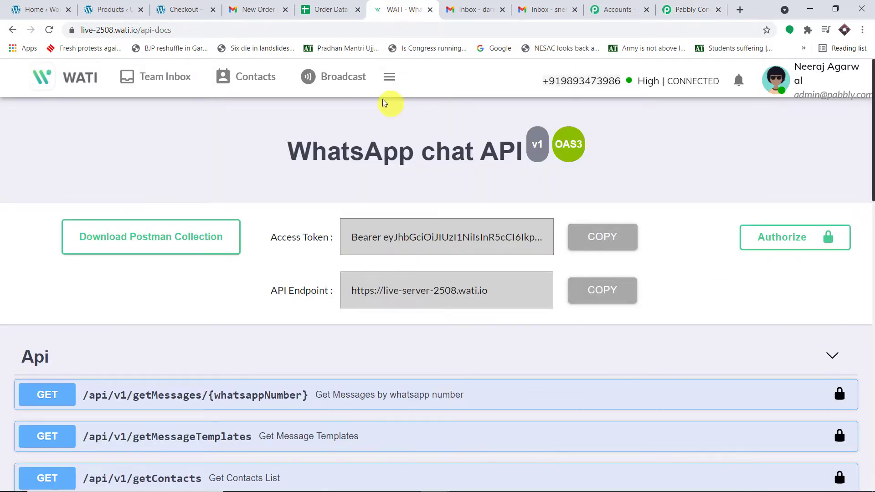
- Browse WATI's template messages and preview the send_order_confirmation template
{"action": "left_click", "coordinate": [336, 78]}
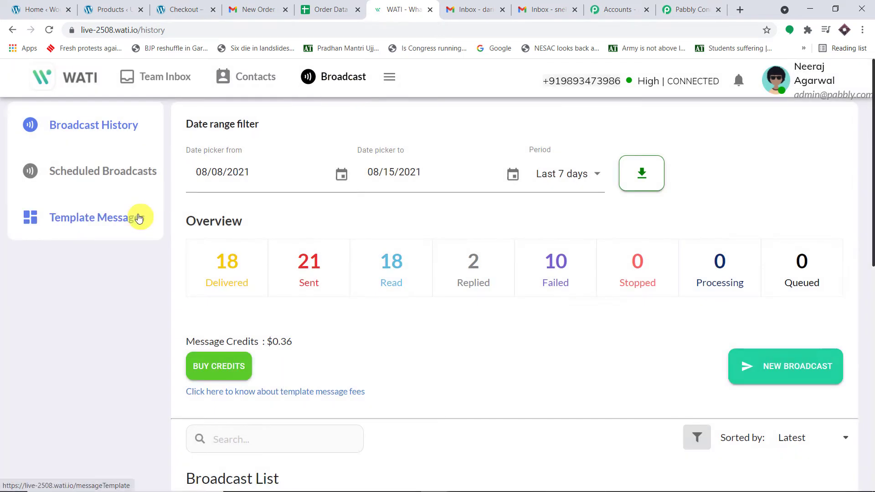
{"action": "left_click", "coordinate": [136, 217]}
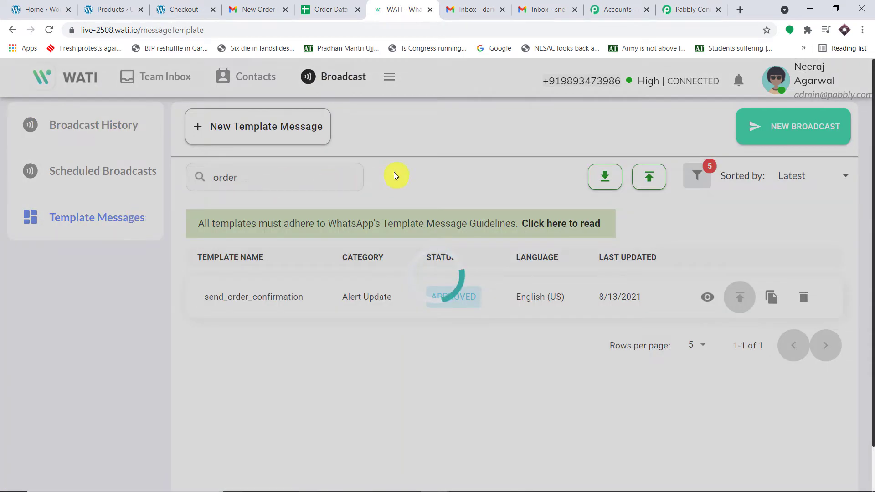
{"action": "scroll", "coordinate": [556, 192], "scroll_direction": "down", "scroll_amount": 1}
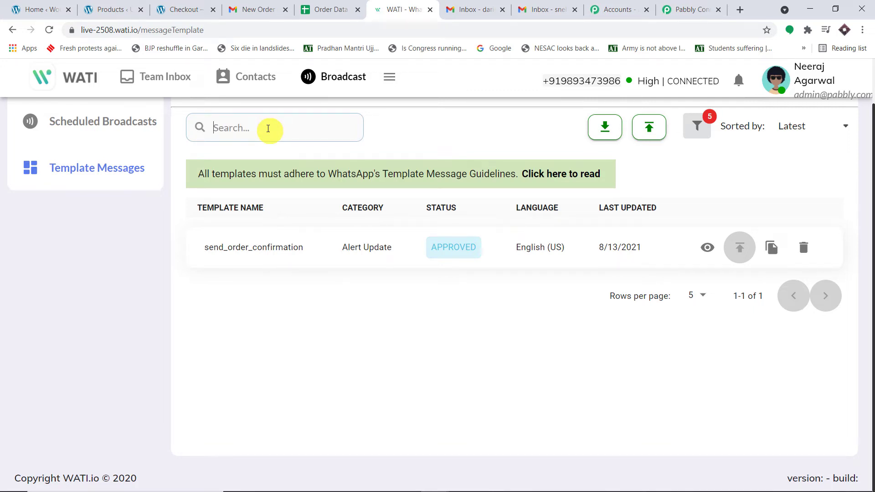
{"action": "scroll", "coordinate": [450, 250], "scroll_direction": "down", "scroll_amount": 1}
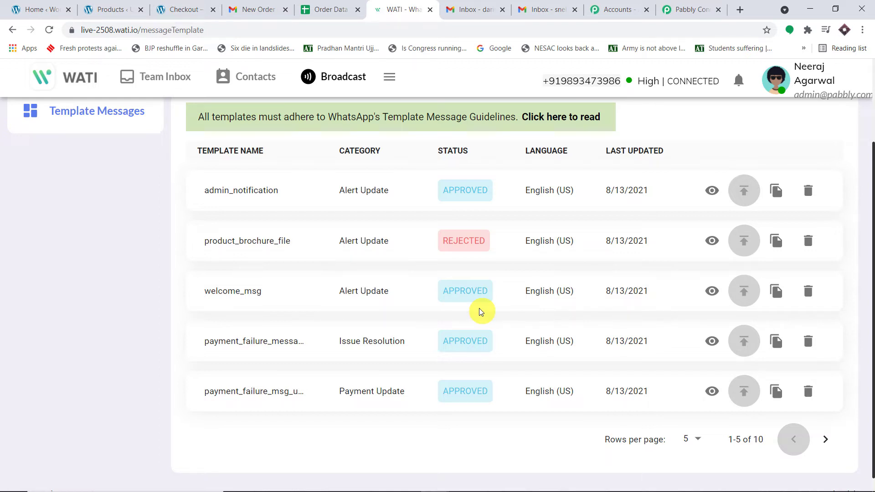
{"action": "scroll", "coordinate": [283, 360], "scroll_direction": "up", "scroll_amount": 2}
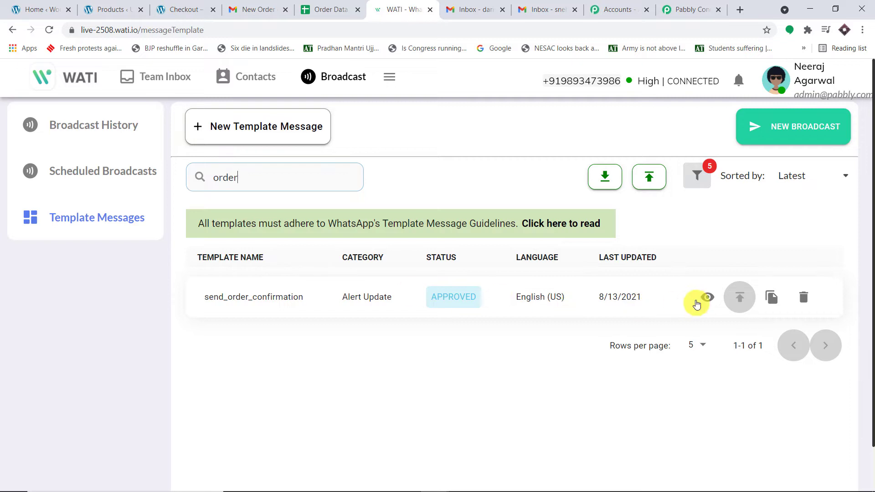
{"action": "left_click", "coordinate": [708, 297]}
{"action": "scroll", "coordinate": [597, 314], "scroll_direction": "down", "scroll_amount": 5}
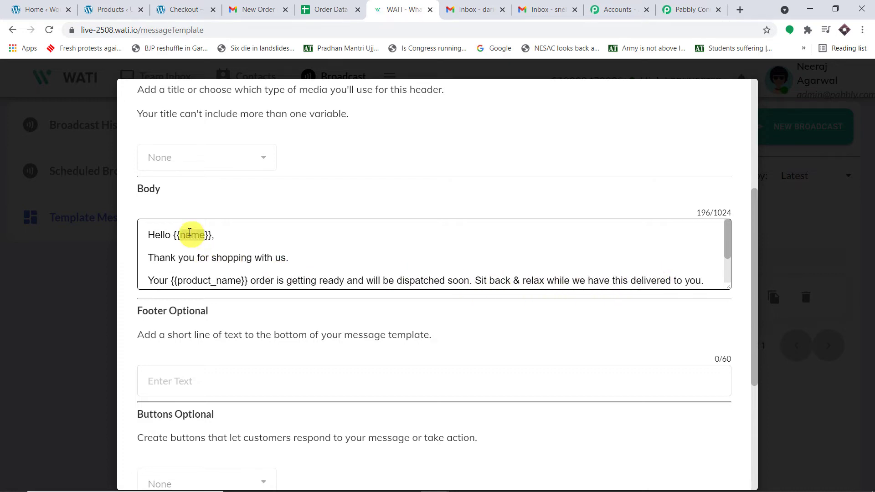
{"action": "scroll", "coordinate": [223, 274], "scroll_direction": "down", "scroll_amount": 1}
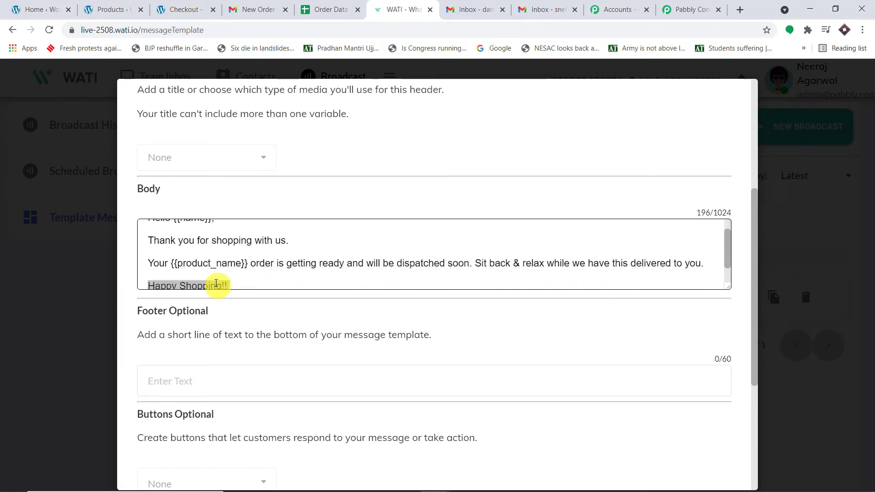
{"action": "scroll", "coordinate": [222, 263], "scroll_direction": "up", "scroll_amount": 1}
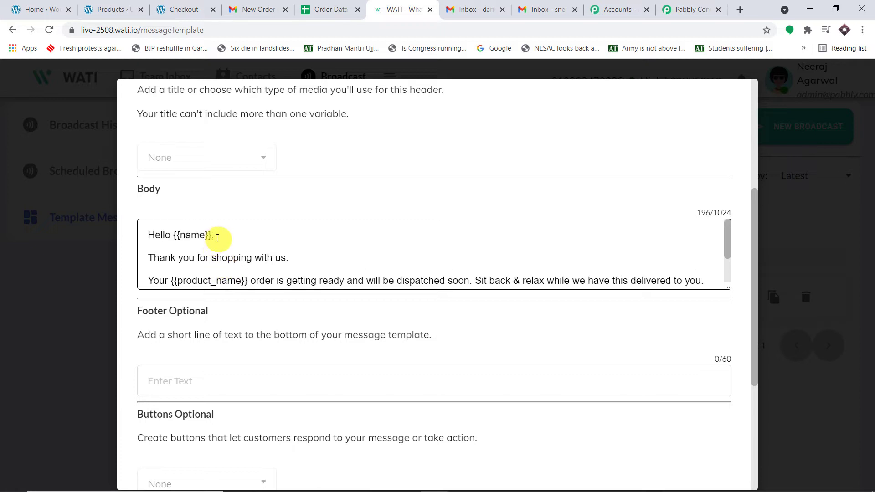
- Highlight the {{name}} and {{product_name}} variables in the template body, then return to Pabbly Connect
{"action": "double_click", "coordinate": [209, 279]}
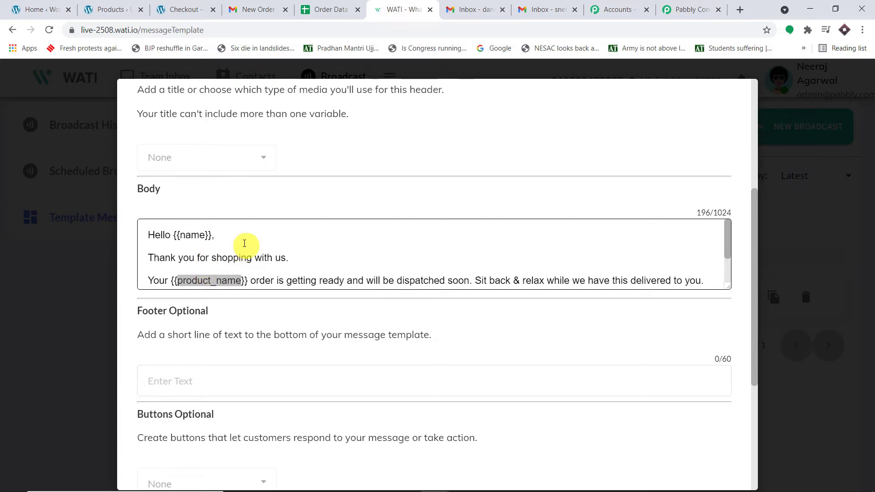
{"action": "double_click", "coordinate": [195, 234]}
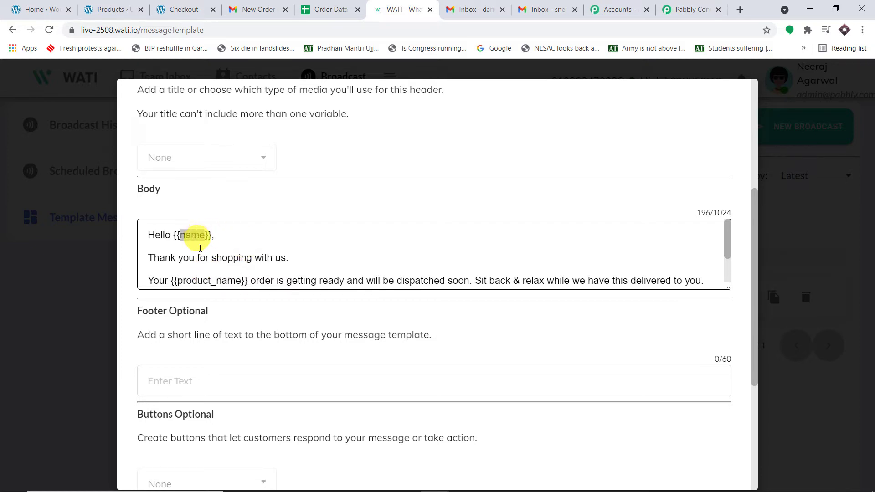
{"action": "double_click", "coordinate": [219, 279]}
{"action": "scroll", "coordinate": [365, 246], "scroll_direction": "down", "scroll_amount": 1}
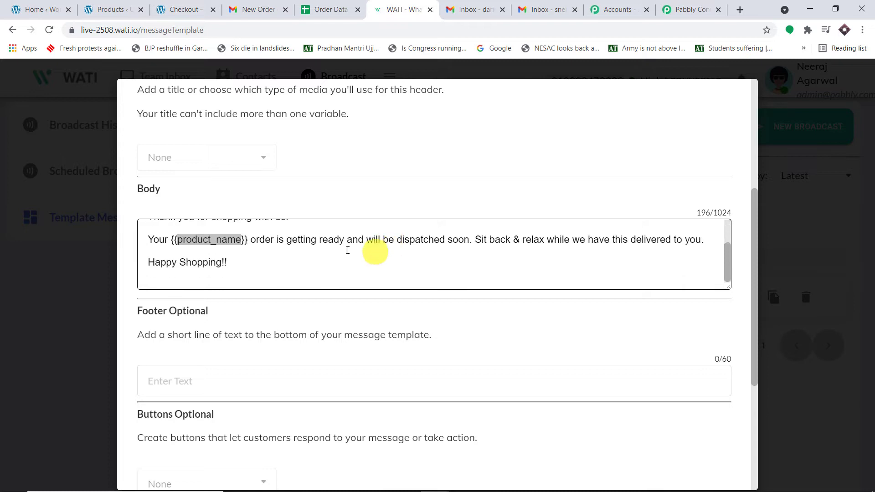
{"action": "scroll", "coordinate": [358, 248], "scroll_direction": "up", "scroll_amount": 1}
{"action": "double_click", "coordinate": [194, 235]}
{"action": "left_click", "coordinate": [213, 279]}
{"action": "double_click", "coordinate": [213, 280]}
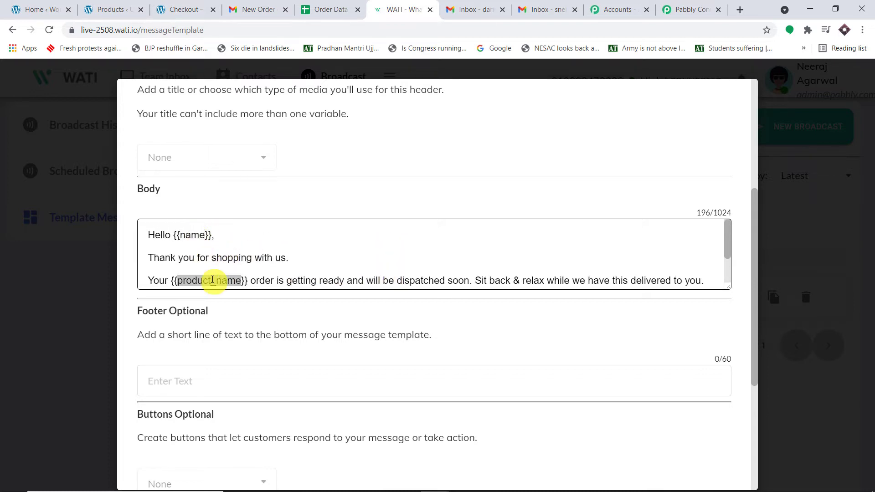
{"action": "left_click", "coordinate": [691, 10]}
{"action": "scroll", "coordinate": [386, 271], "scroll_direction": "down", "scroll_amount": 1}
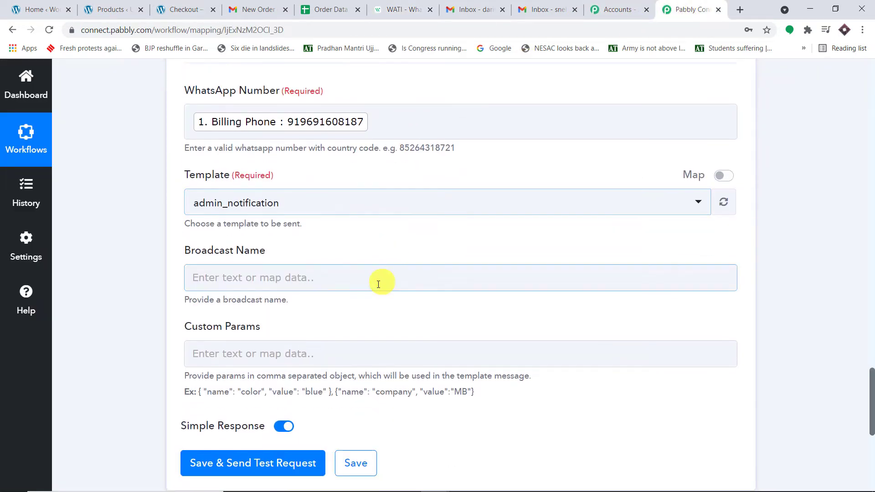
- Select send_order_confirmation from the WATI step's Template dropdown
{"action": "scroll", "coordinate": [314, 374], "scroll_direction": "down", "scroll_amount": 1}
{"action": "left_click", "coordinate": [350, 303]}
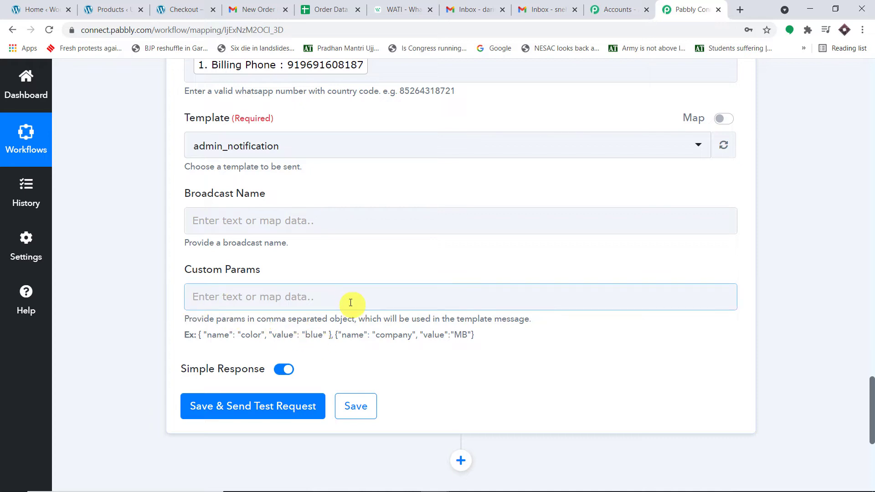
{"action": "scroll", "coordinate": [309, 176], "scroll_direction": "up", "scroll_amount": 1}
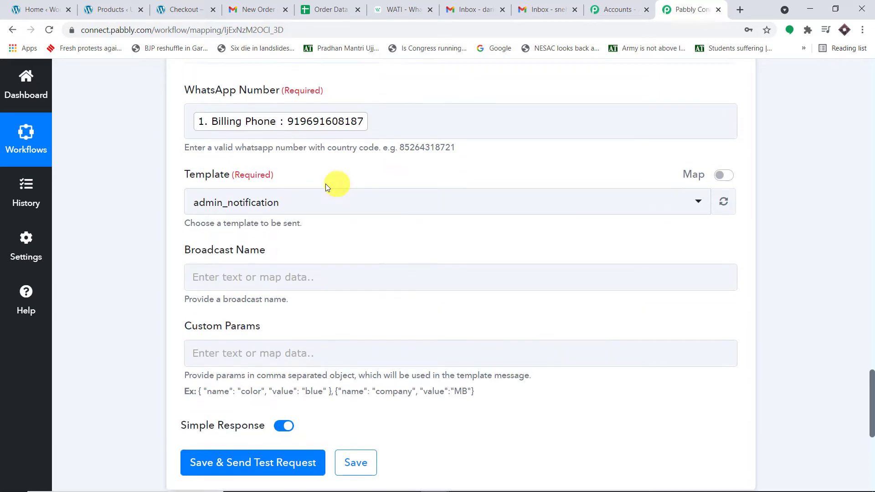
{"action": "left_click", "coordinate": [241, 205]}
{"action": "scroll", "coordinate": [377, 336], "scroll_direction": "down", "scroll_amount": 3}
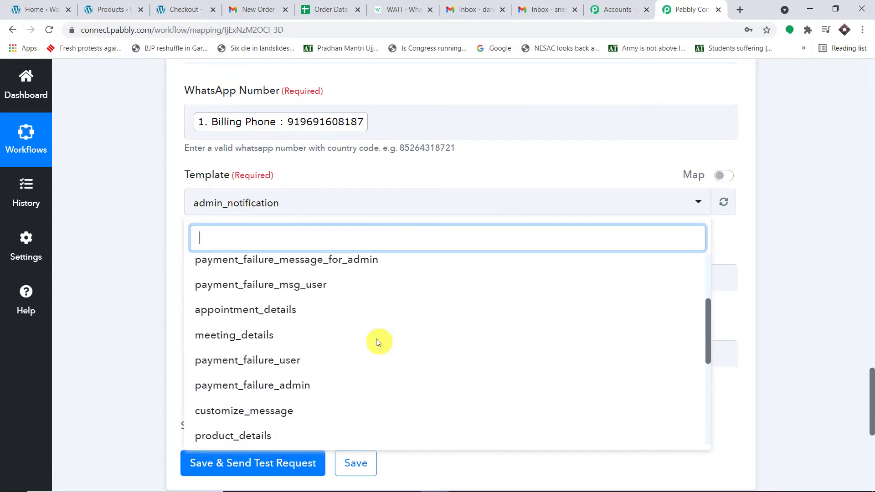
{"action": "scroll", "coordinate": [376, 345], "scroll_direction": "down", "scroll_amount": 2}
{"action": "scroll", "coordinate": [371, 346], "scroll_direction": "up", "scroll_amount": 2}
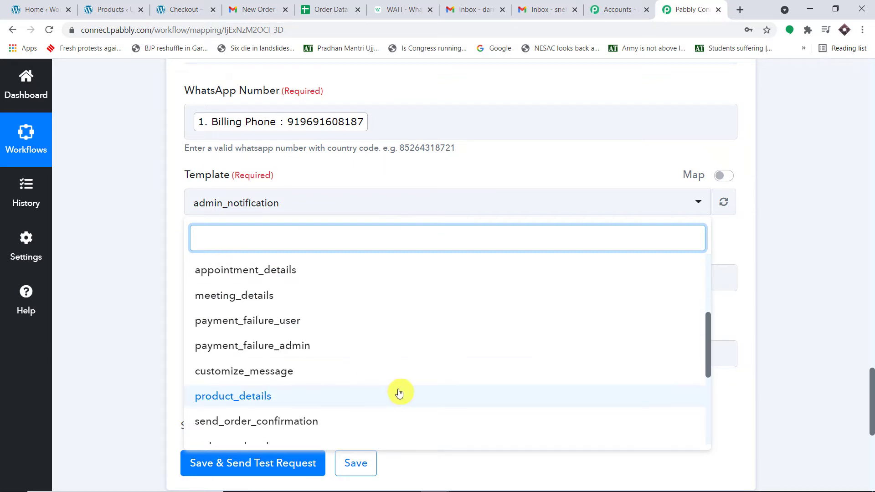
{"action": "scroll", "coordinate": [360, 382], "scroll_direction": "down", "scroll_amount": 1}
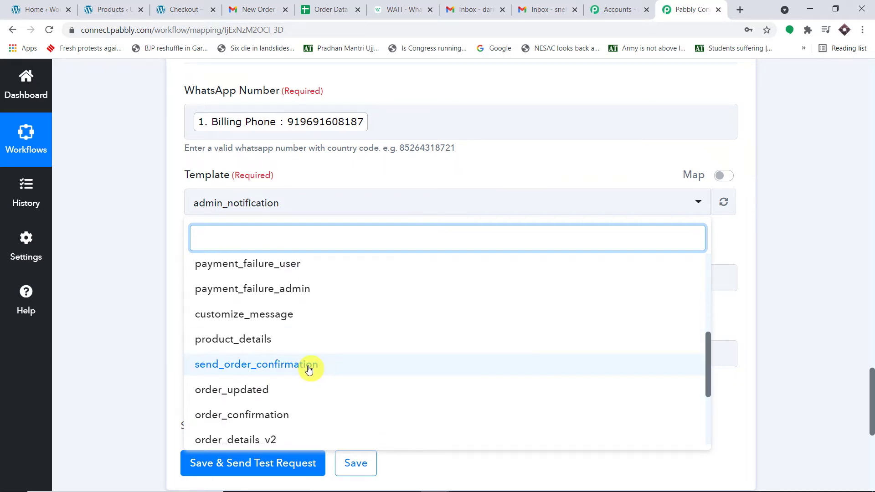
{"action": "left_click", "coordinate": [309, 369]}
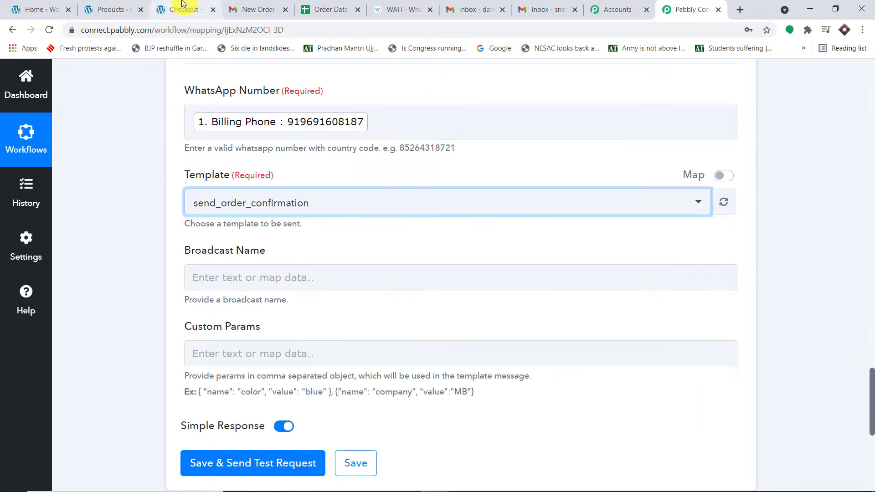
- Compare against WATI's template body, checking the Hello {{name}} line and {{product_name}} variable
{"action": "left_click", "coordinate": [397, 9]}
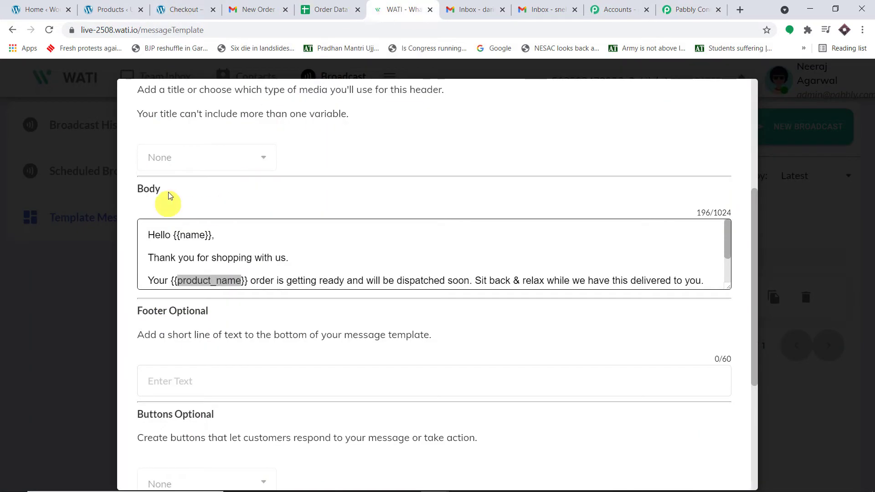
{"action": "scroll", "coordinate": [169, 196], "scroll_direction": "up", "scroll_amount": 5}
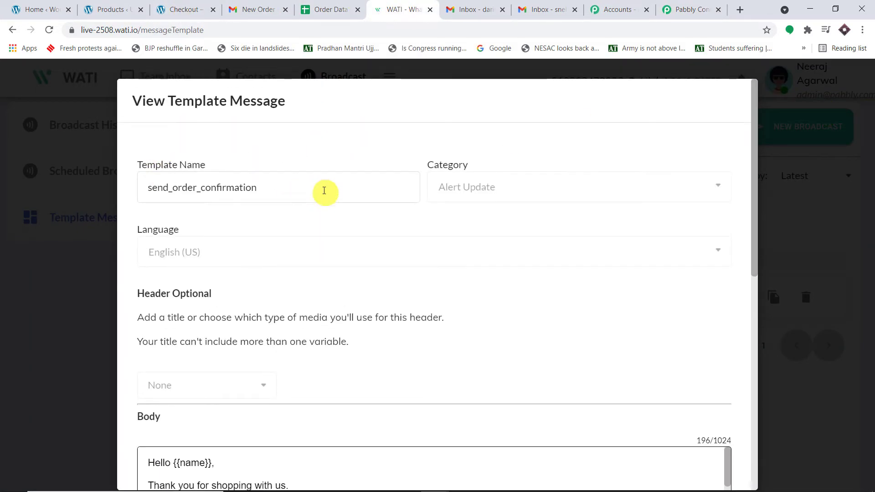
{"action": "scroll", "coordinate": [254, 268], "scroll_direction": "down", "scroll_amount": 5}
{"action": "left_click", "coordinate": [686, 9]}
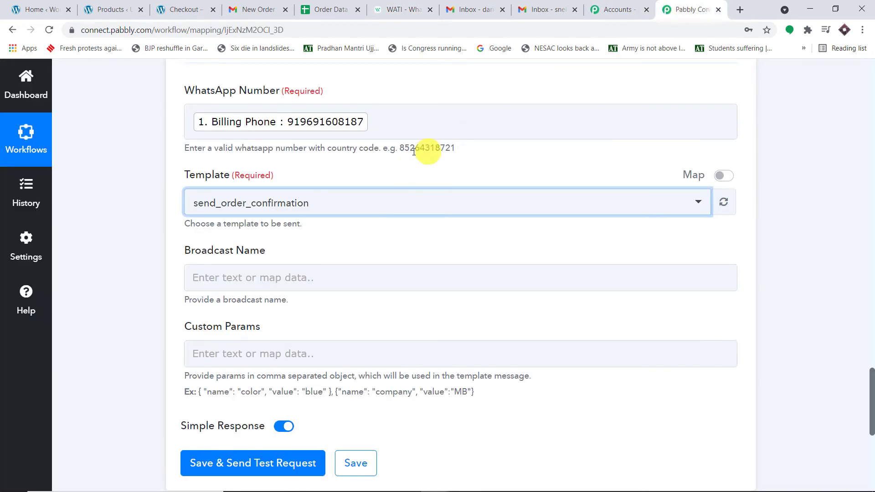
{"action": "scroll", "coordinate": [379, 194], "scroll_direction": "down", "scroll_amount": 2}
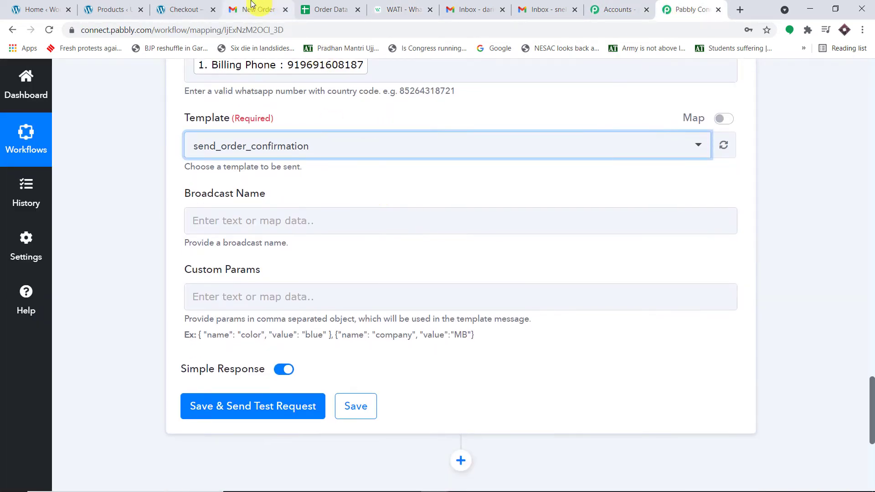
{"action": "left_click", "coordinate": [395, 10]}
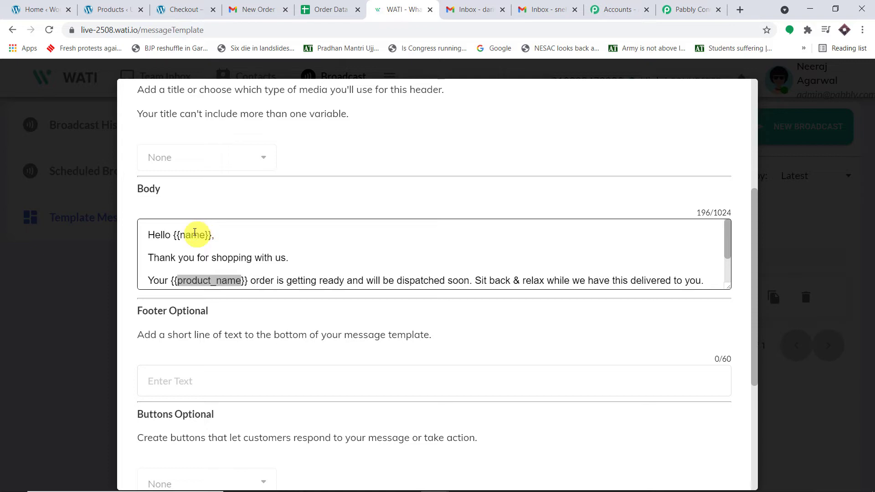
{"action": "triple_click", "coordinate": [195, 233]}
{"action": "double_click", "coordinate": [204, 279]}
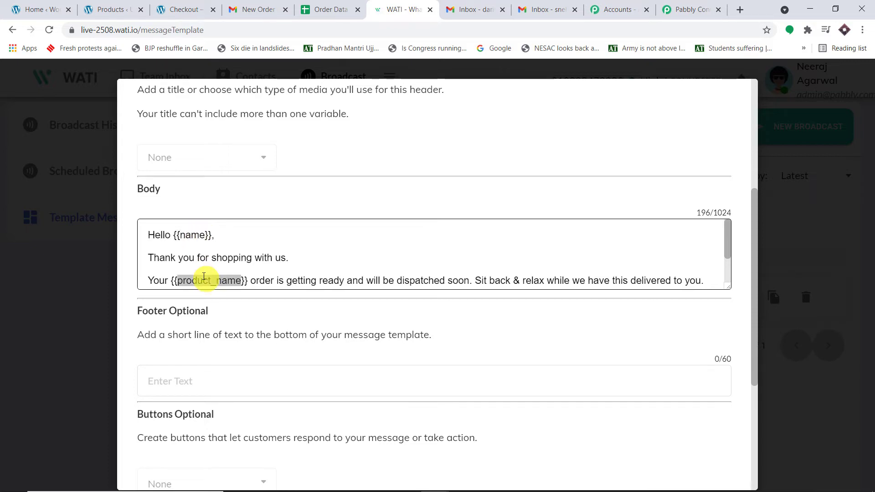
{"action": "left_click", "coordinate": [689, 10]}
{"action": "scroll", "coordinate": [176, 240], "scroll_direction": "down", "scroll_amount": 2}
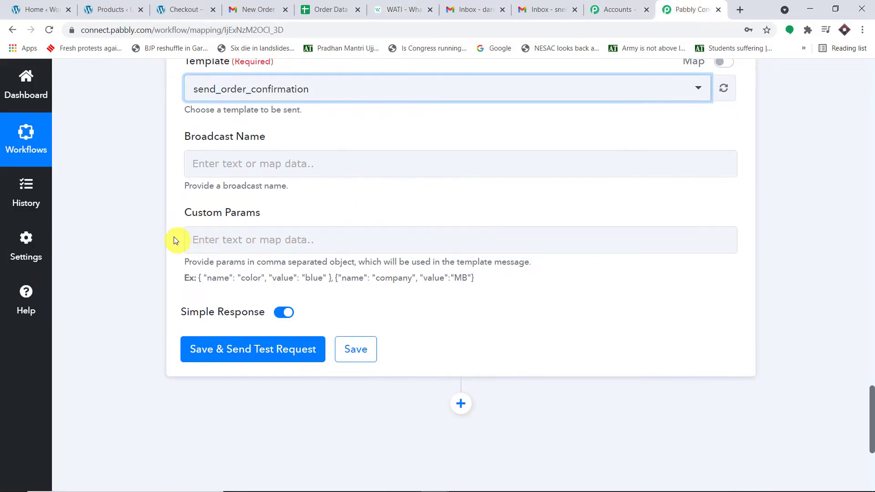
- Fill Custom Params with two comma-separated copies of { "name": "color", "value": "blue" }
{"action": "left_click", "coordinate": [251, 237]}
{"action": "left_click_drag", "start_coordinate": [331, 278], "coordinate": [205, 273]}
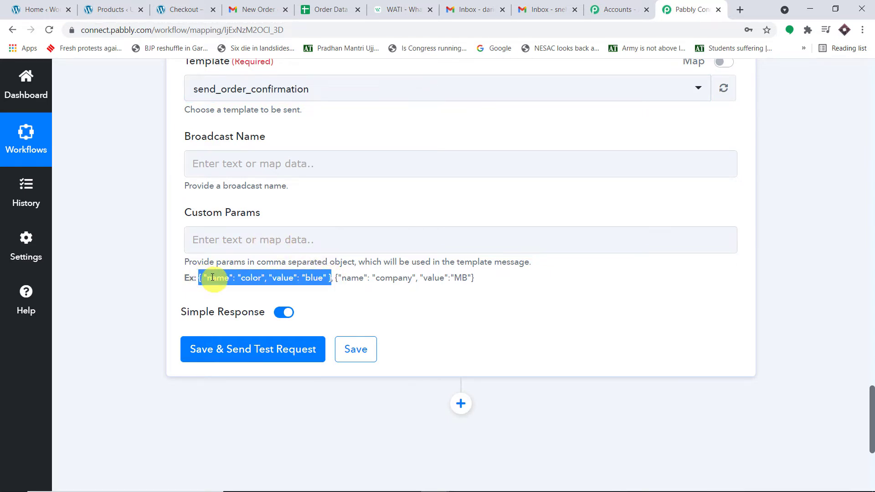
{"action": "left_click", "coordinate": [224, 240]}
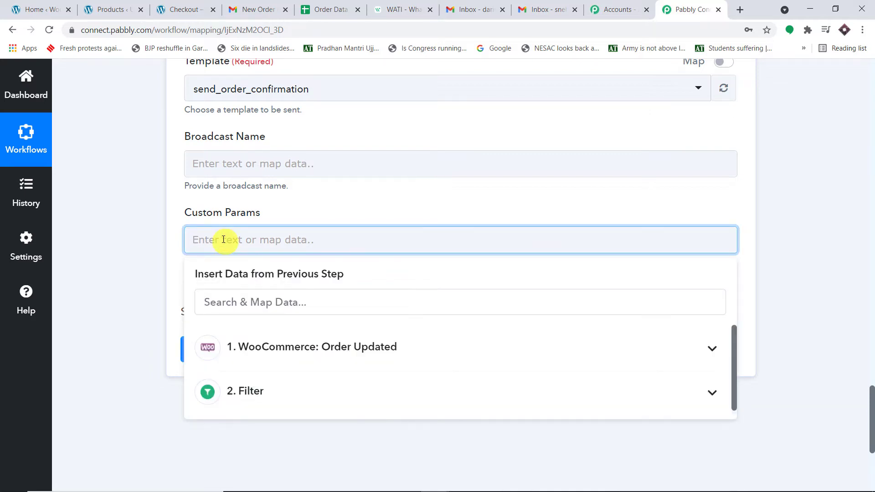
{"action": "type", "text": "{ \"name\": \"color\", \"value\": \"blue\" }"}
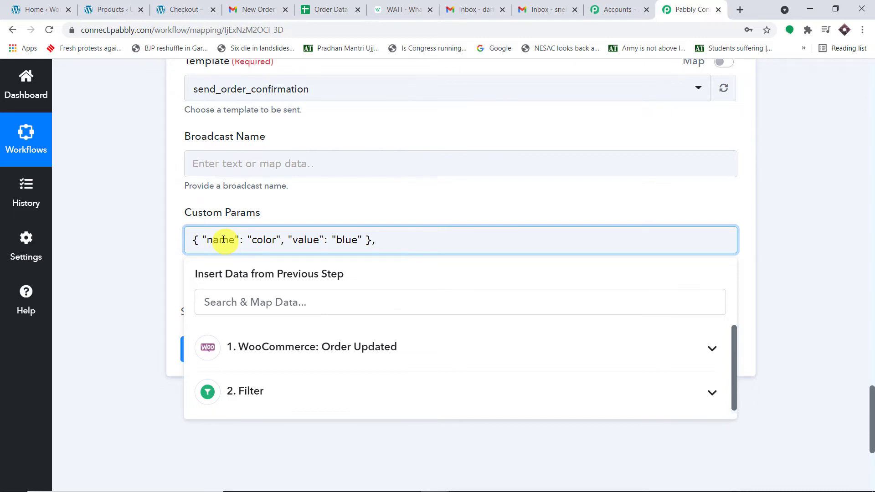
{"action": "type", "text": ","}
{"action": "type", "text": "{ \"name\": \"color\", \"value\": \"blue\" }"}
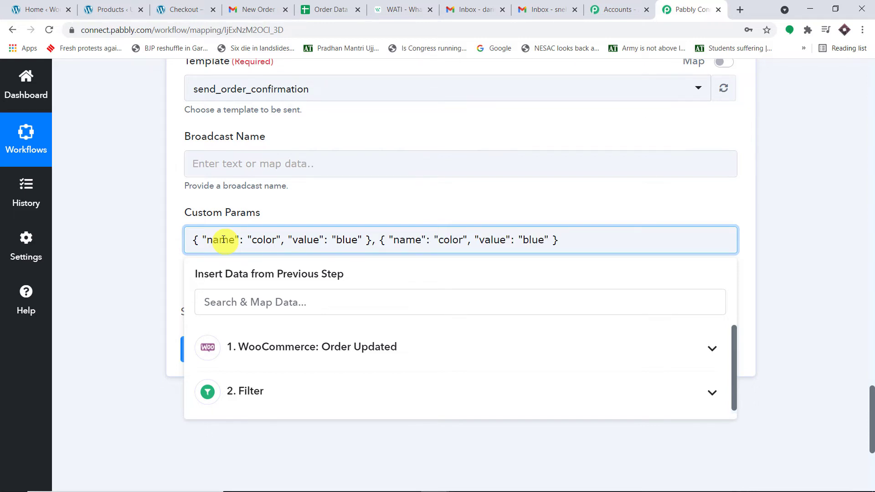
{"action": "left_click", "coordinate": [384, 199]}
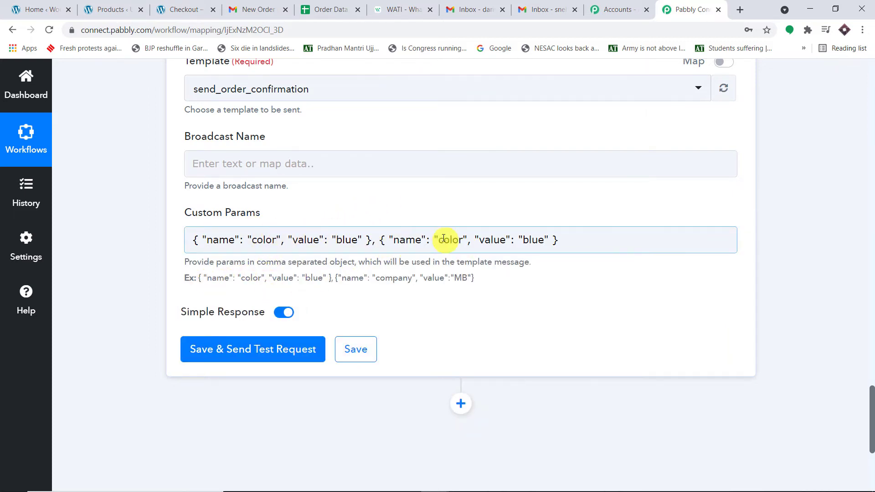
{"action": "left_click", "coordinate": [401, 9]}
- Copy "name" from the WATI template and replace the first object's "color" with it
{"action": "triple_click", "coordinate": [196, 235]}
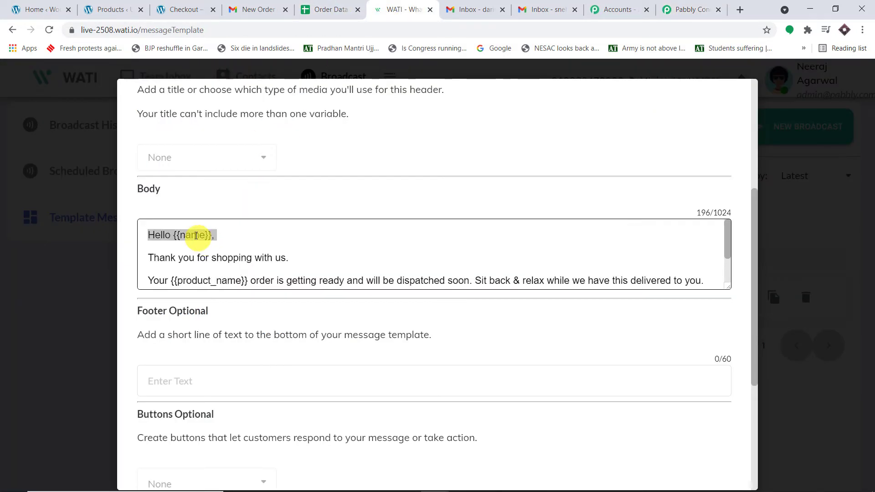
{"action": "right_click", "coordinate": [196, 235]}
{"action": "left_click", "coordinate": [214, 244]}
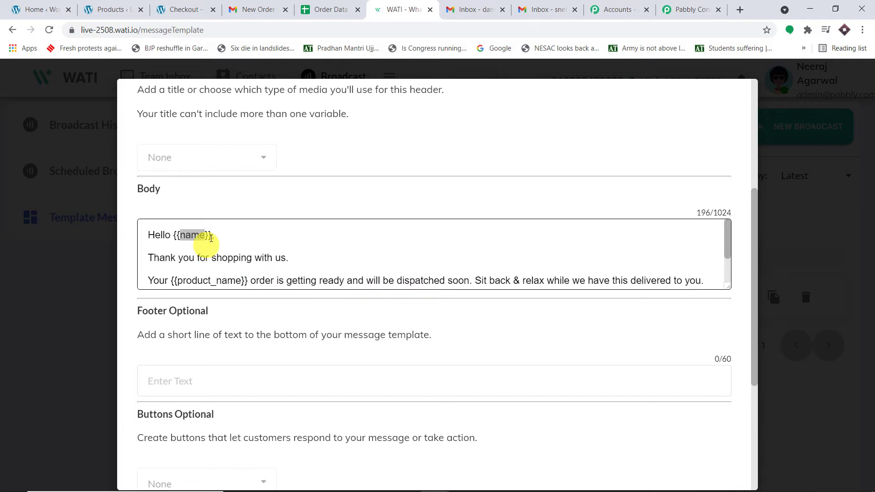
{"action": "left_click", "coordinate": [691, 9]}
{"action": "left_click_drag", "start_coordinate": [276, 238], "coordinate": [259, 237]}
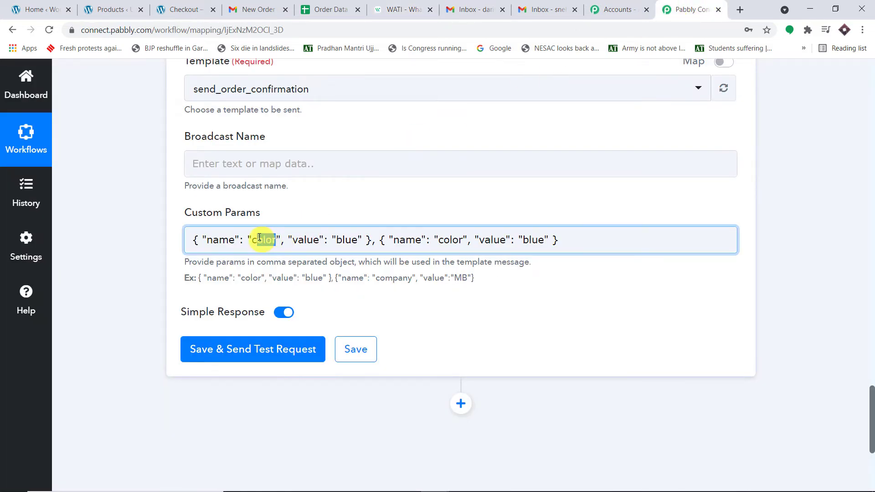
{"action": "key", "text": "BackSpace"}
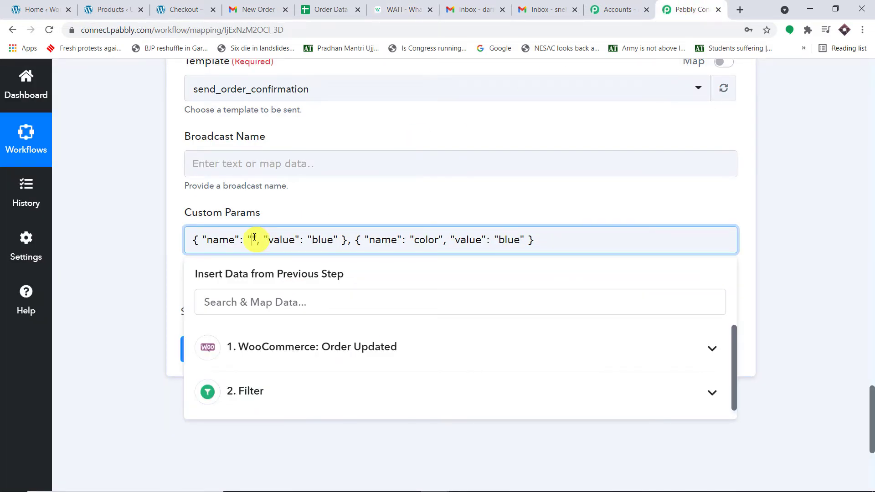
{"action": "key", "text": "ctrl+v"}
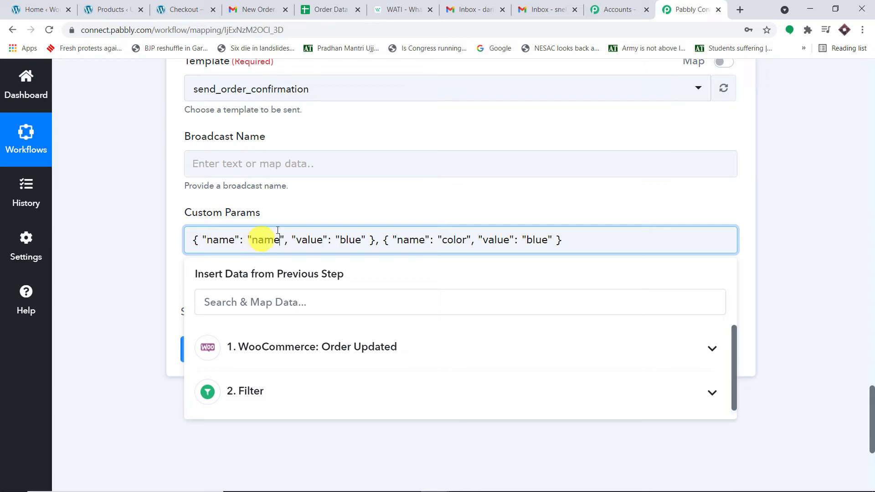
{"action": "left_click", "coordinate": [342, 211]}
- Replace the first value "blue" with the order's Billing First Name and Billing Last Name
{"action": "left_click_drag", "start_coordinate": [362, 239], "coordinate": [340, 240]}
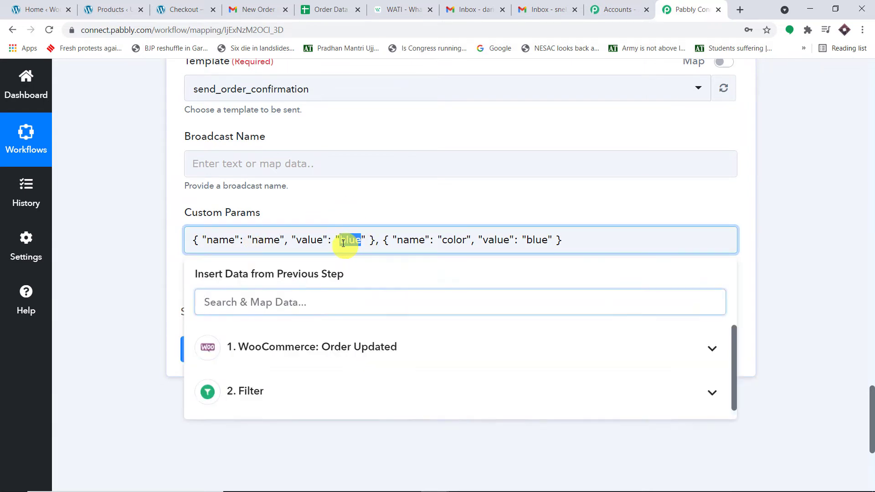
{"action": "key", "text": "BackSpace"}
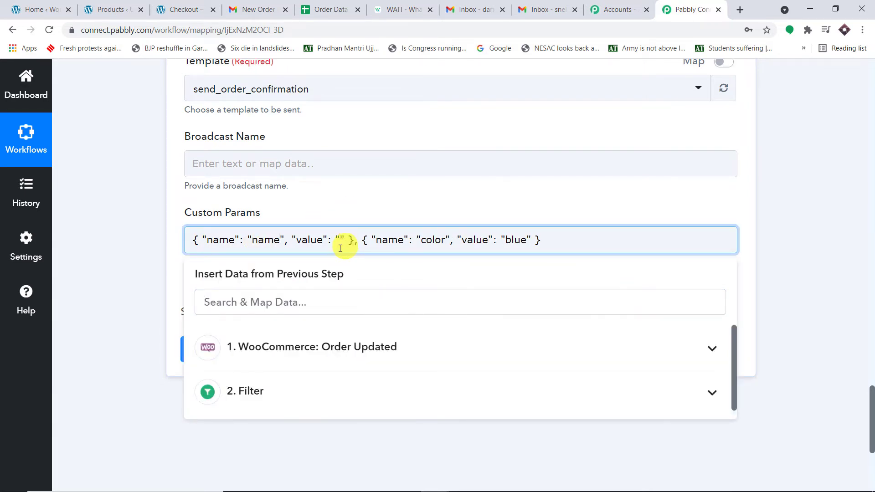
{"action": "left_click", "coordinate": [324, 346]}
{"action": "scroll", "coordinate": [342, 370], "scroll_direction": "down", "scroll_amount": 3}
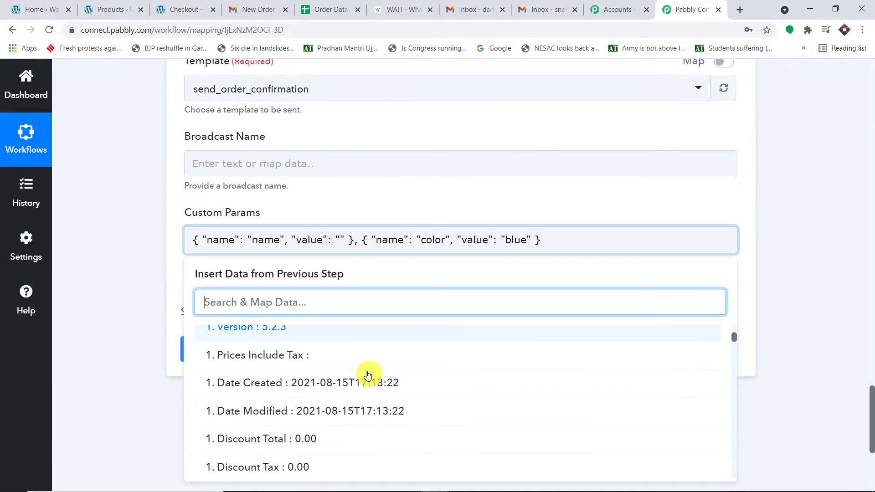
{"action": "scroll", "coordinate": [364, 372], "scroll_direction": "down", "scroll_amount": 7}
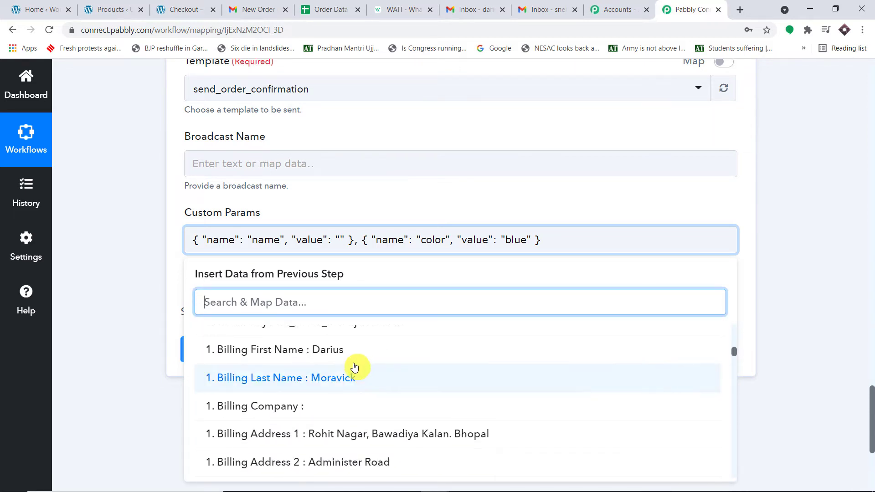
{"action": "left_click", "coordinate": [351, 355]}
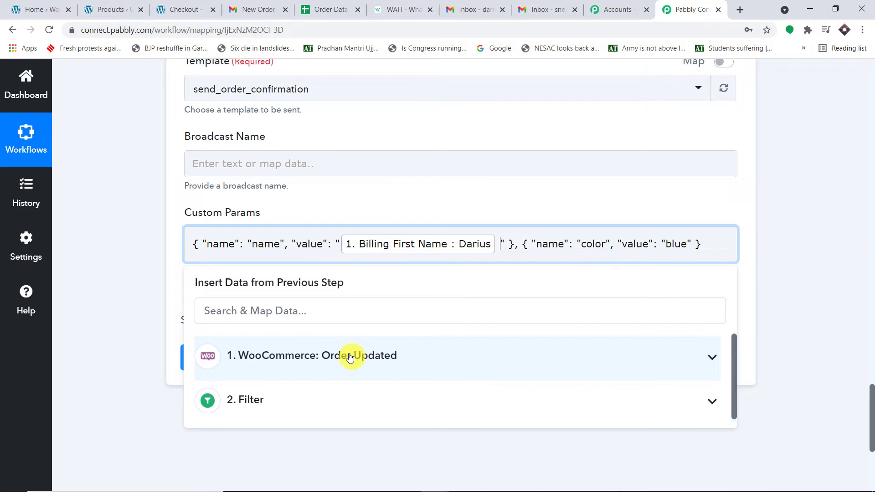
{"action": "left_click", "coordinate": [350, 357]}
{"action": "scroll", "coordinate": [377, 391], "scroll_direction": "down", "scroll_amount": 5}
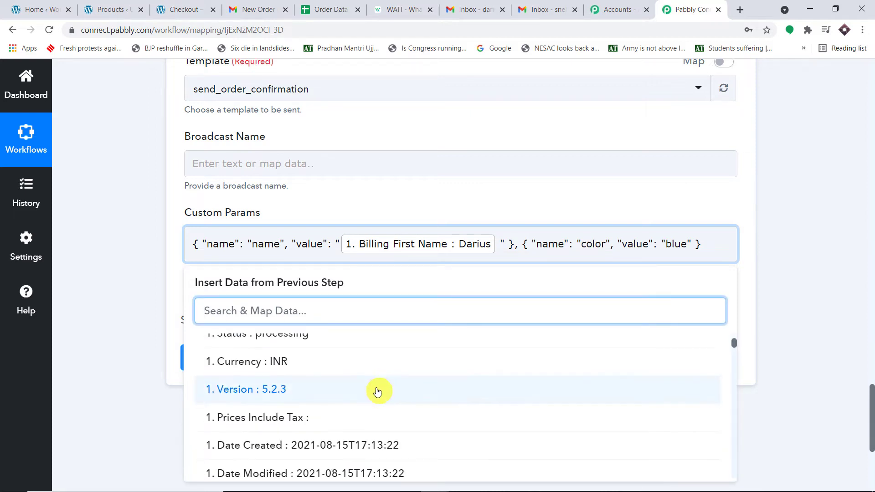
{"action": "scroll", "coordinate": [378, 394], "scroll_direction": "down", "scroll_amount": 5}
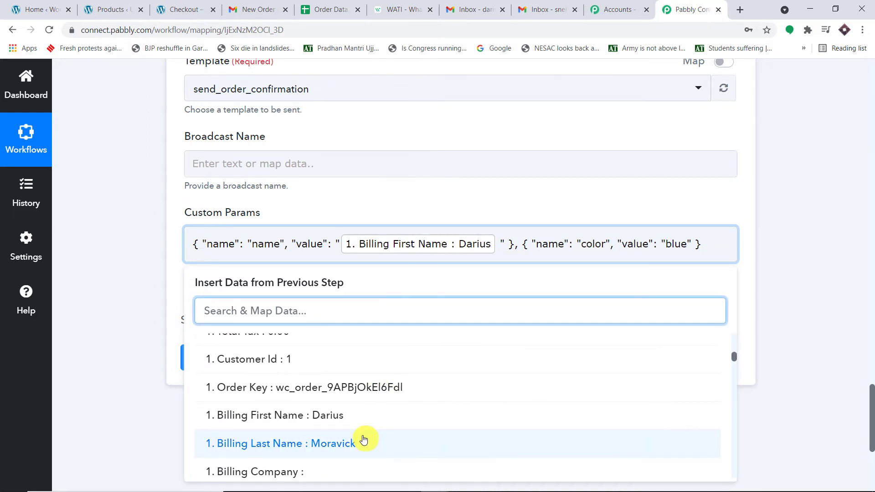
{"action": "left_click", "coordinate": [363, 440]}
{"action": "left_click", "coordinate": [792, 205]}
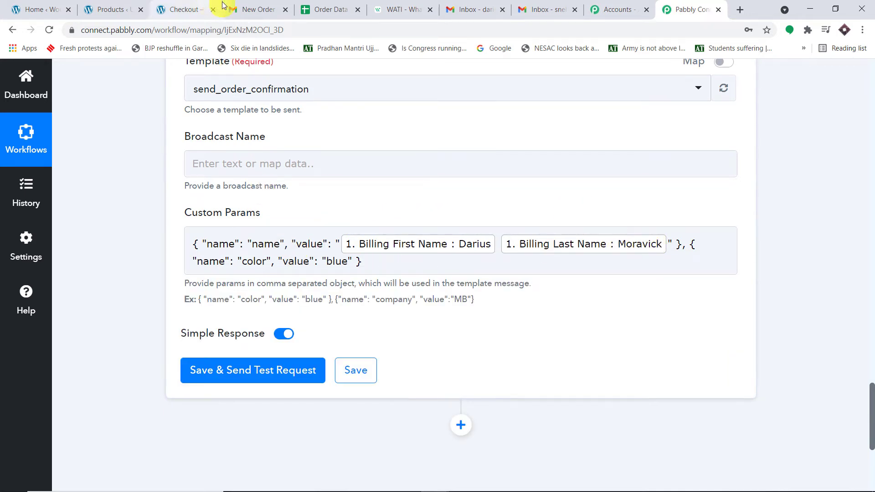
{"action": "left_click", "coordinate": [396, 5]}
- Copy product_name from the WATI template and rename the second parameter from color to product_name
{"action": "double_click", "coordinate": [221, 279]}
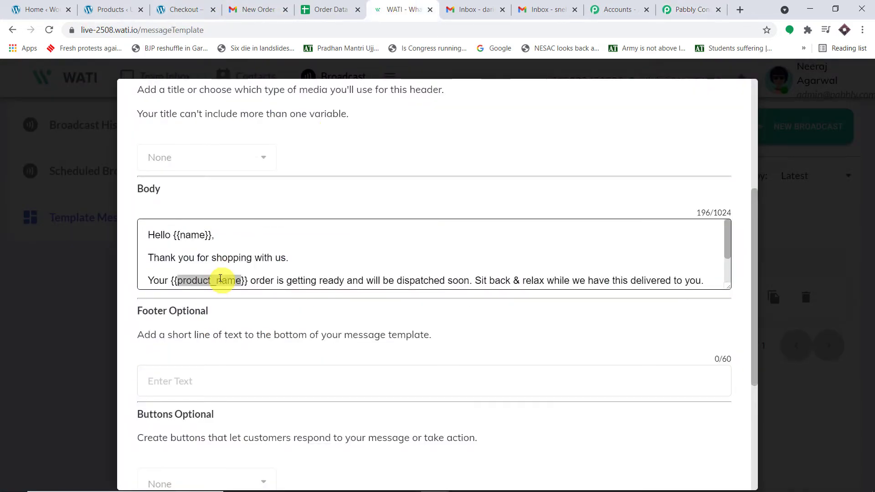
{"action": "right_click", "coordinate": [220, 279]}
{"action": "left_click", "coordinate": [242, 286]}
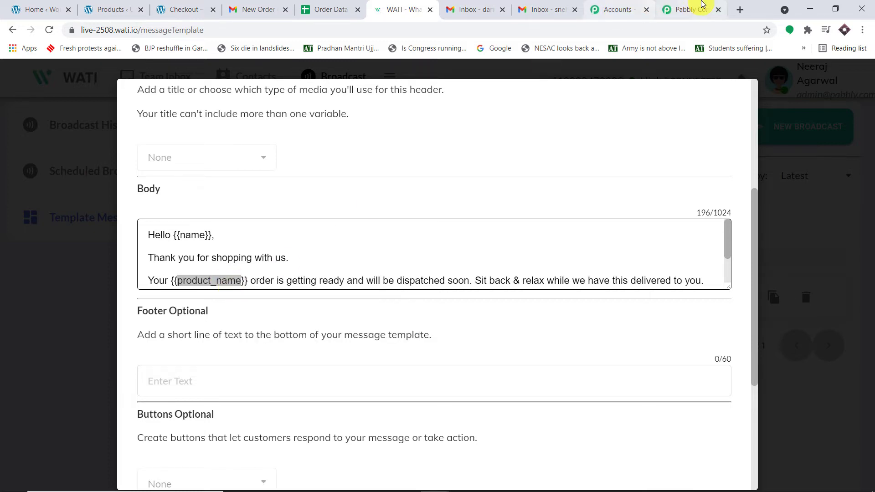
{"action": "left_click", "coordinate": [686, 9]}
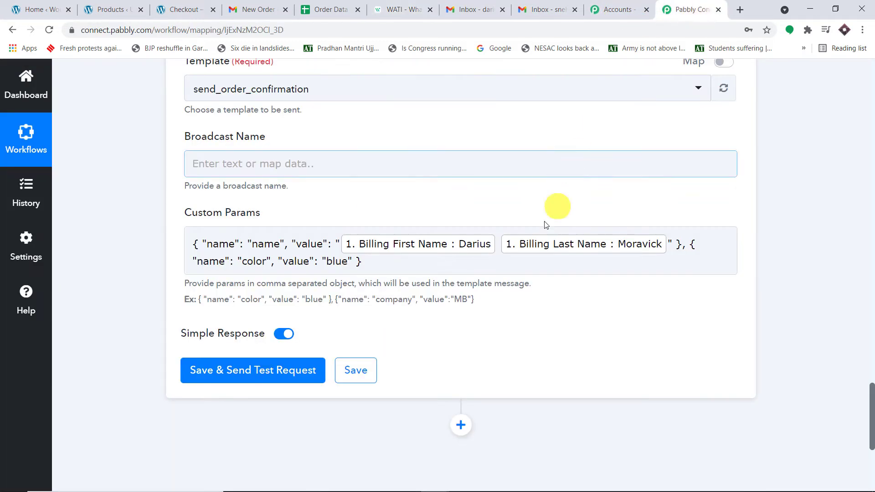
{"action": "double_click", "coordinate": [266, 262]}
{"action": "key", "text": "BackSpace"}
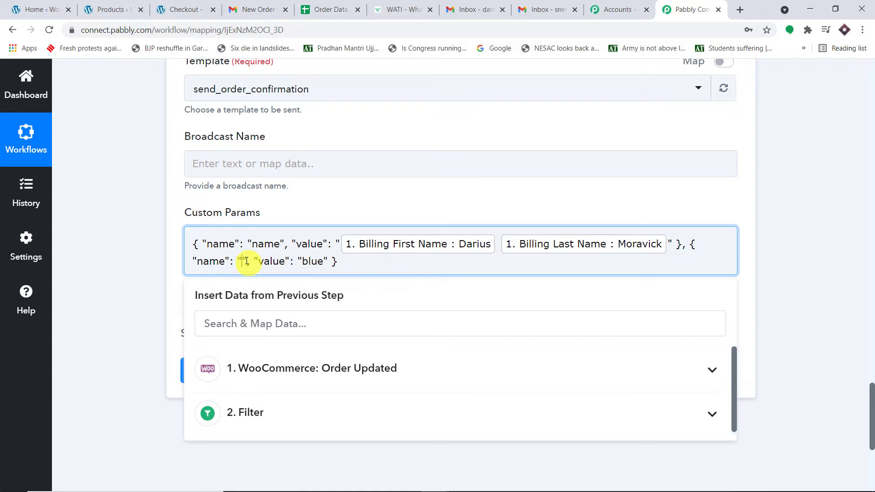
{"action": "key", "text": "ctrl+v"}
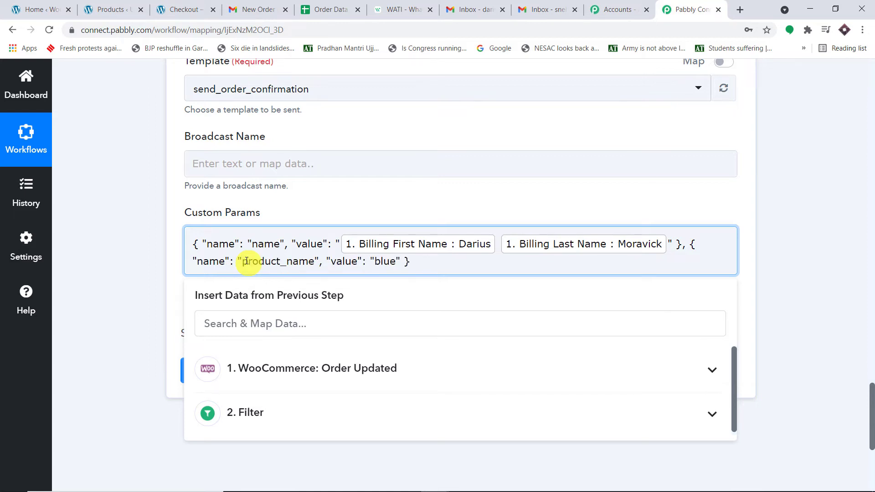
{"action": "left_click", "coordinate": [525, 195]}
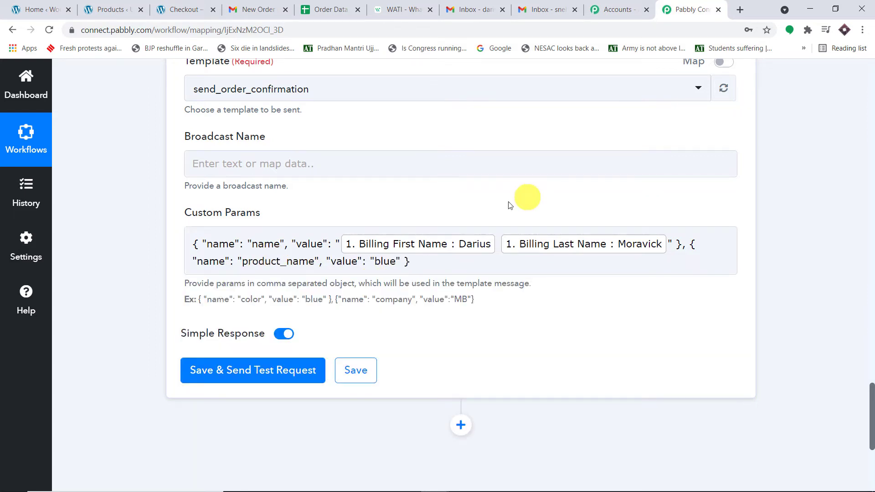
- Replace the second value "blue" with the order's Line Items 0 Name (Awesome Drones)
{"action": "left_click", "coordinate": [396, 263]}
{"action": "left_click_drag", "start_coordinate": [395, 262], "coordinate": [375, 263]}
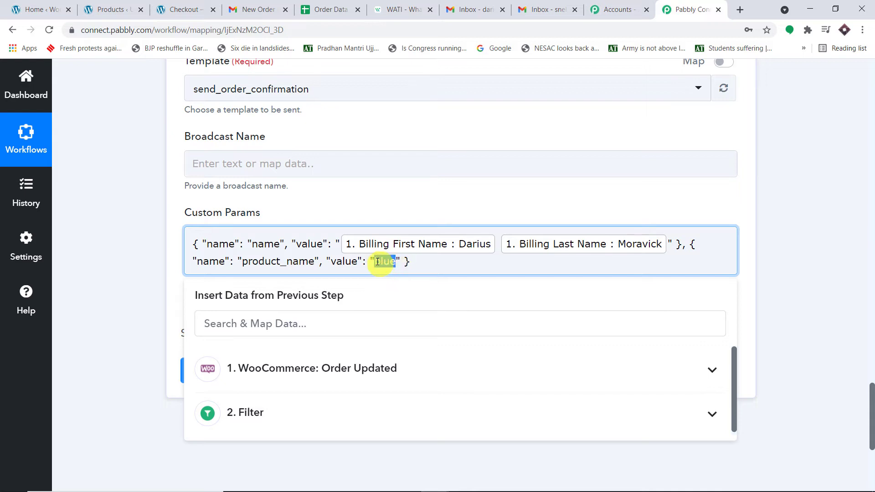
{"action": "key", "text": "BackSpace"}
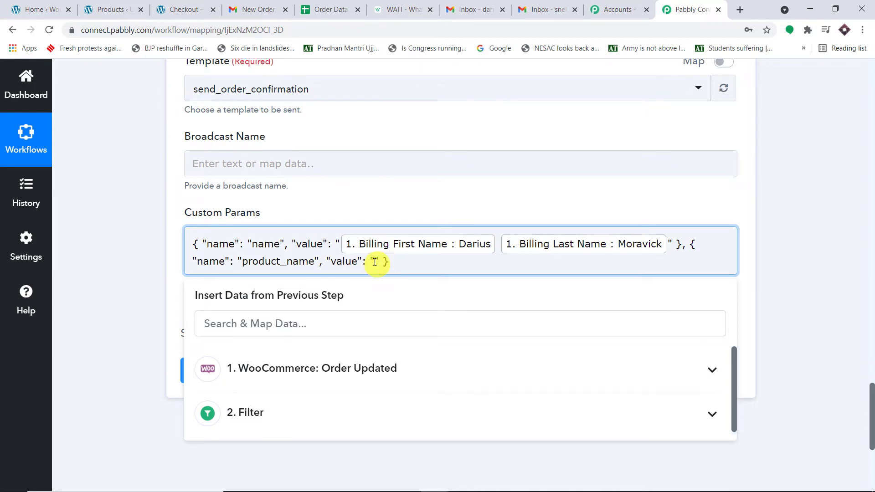
{"action": "left_click", "coordinate": [352, 364]}
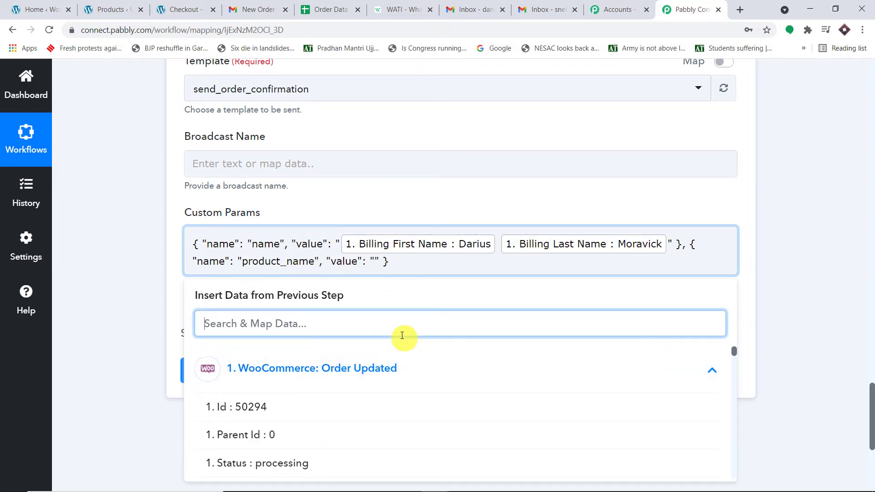
{"action": "type", "text": "dron"}
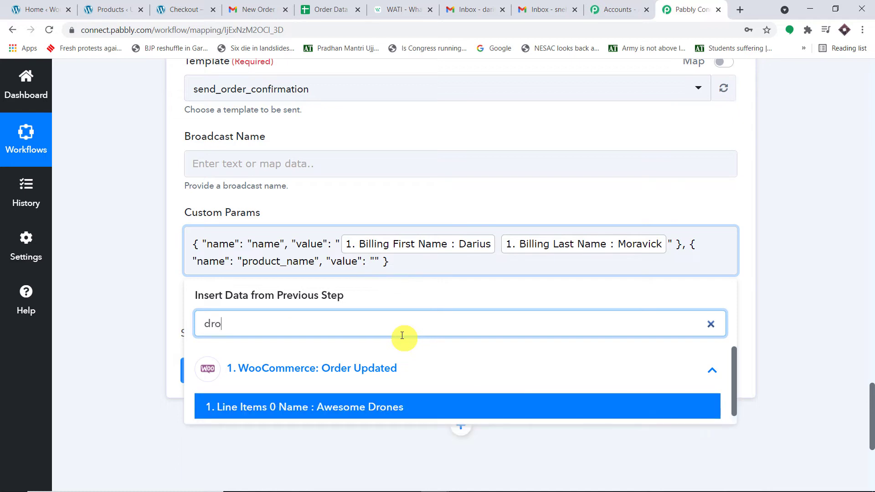
{"action": "left_click", "coordinate": [407, 405]}
{"action": "left_click", "coordinate": [807, 182]}
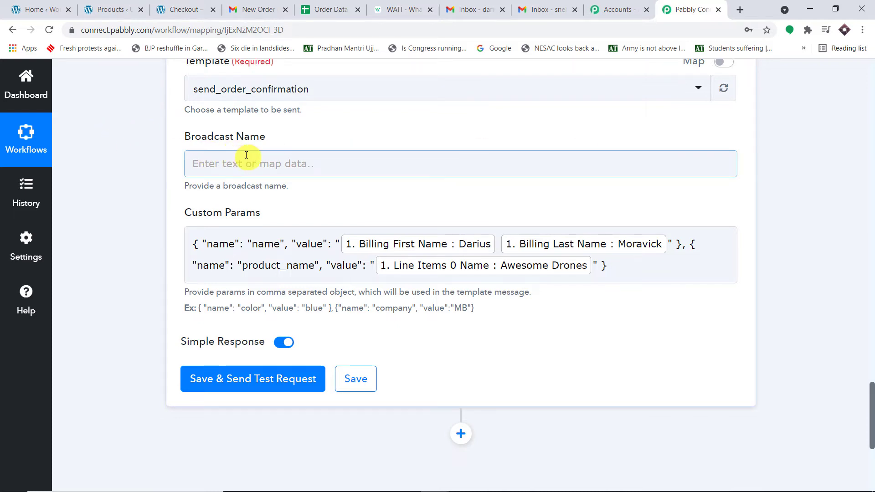
- Close WATI's template editor and browse Broadcast History for past broadcast names like Calendar Data
{"action": "left_click", "coordinate": [400, 9]}
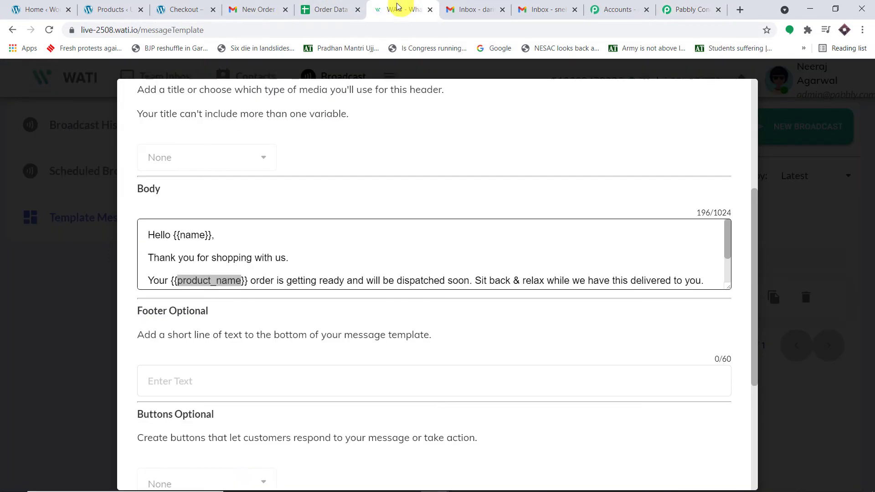
{"action": "left_click", "coordinate": [784, 132]}
{"action": "left_click", "coordinate": [128, 170]}
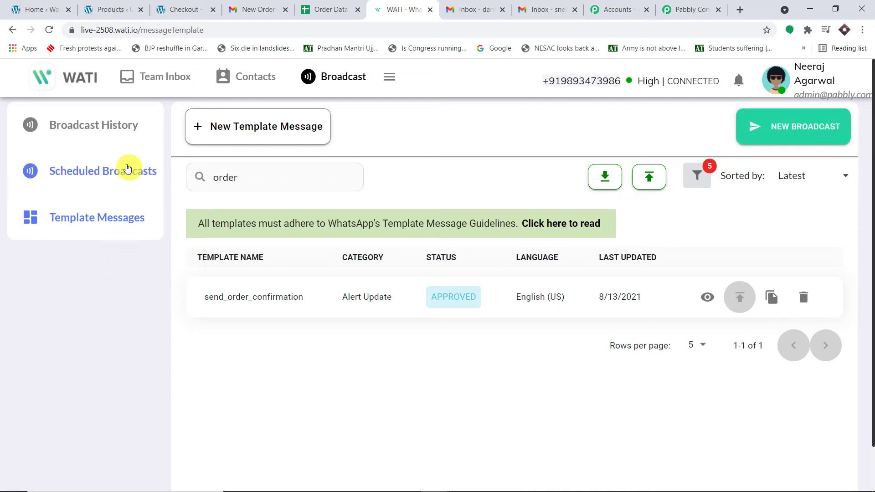
{"action": "left_click", "coordinate": [105, 124]}
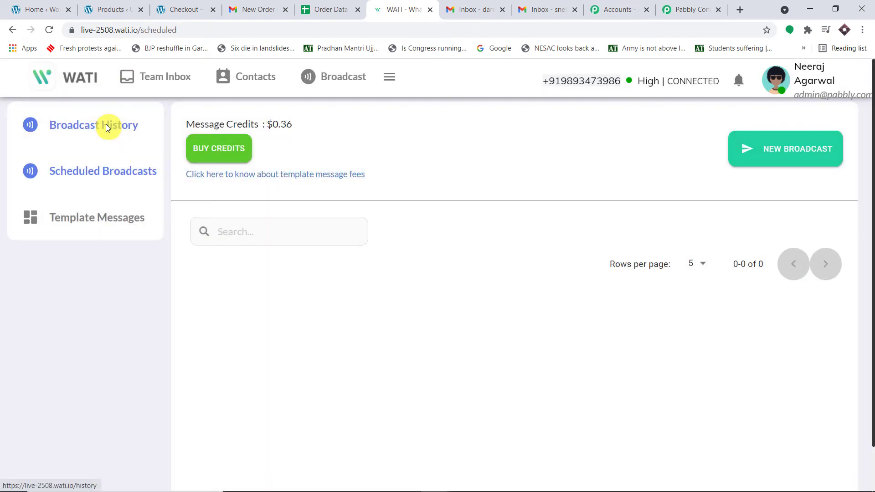
{"action": "scroll", "coordinate": [487, 253], "scroll_direction": "down", "scroll_amount": 5}
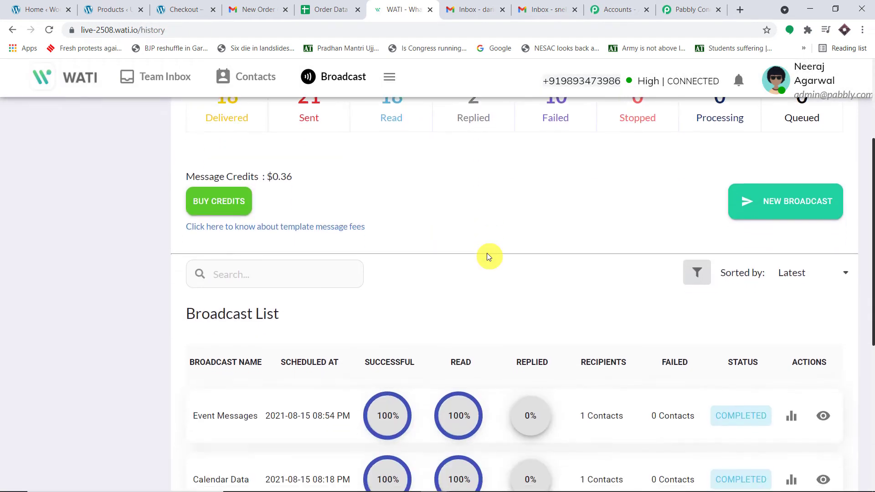
{"action": "scroll", "coordinate": [487, 255], "scroll_direction": "down", "scroll_amount": 3}
{"action": "left_click_drag", "start_coordinate": [258, 182], "coordinate": [179, 186]}
{"action": "left_click_drag", "start_coordinate": [258, 246], "coordinate": [190, 246]}
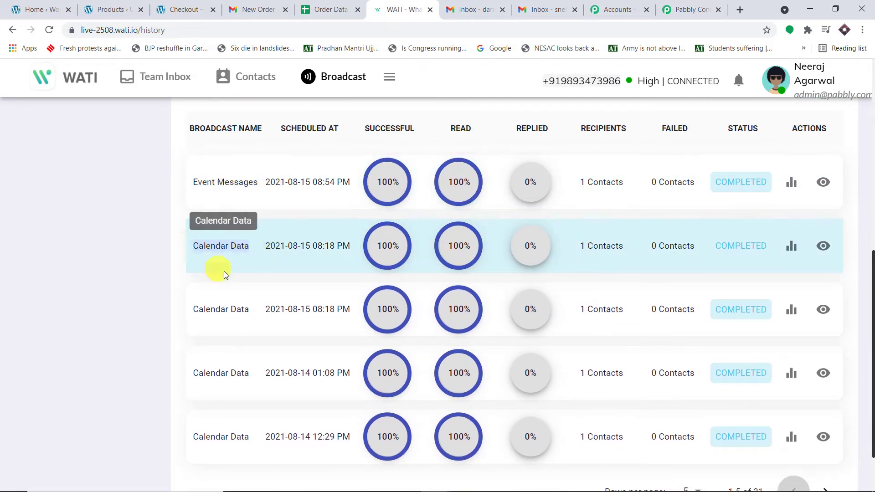
{"action": "scroll", "coordinate": [271, 194], "scroll_direction": "down", "scroll_amount": 2}
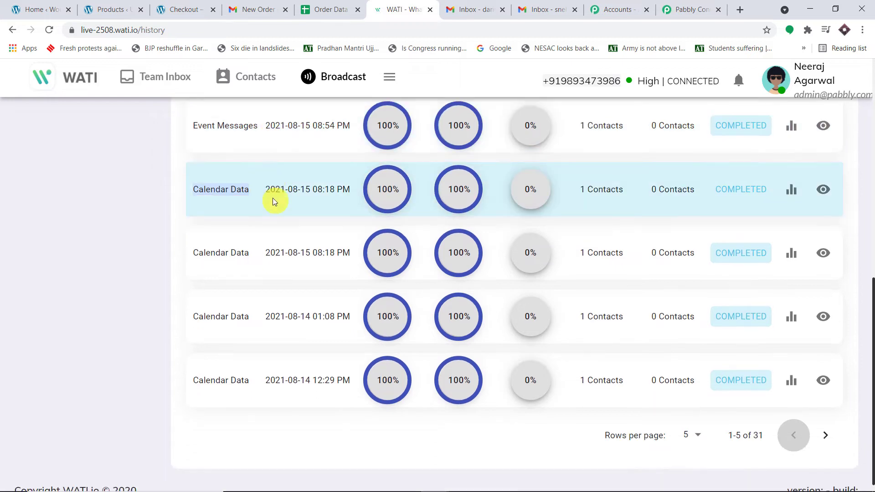
{"action": "scroll", "coordinate": [275, 202], "scroll_direction": "up", "scroll_amount": 5}
{"action": "left_click", "coordinate": [691, 9]}
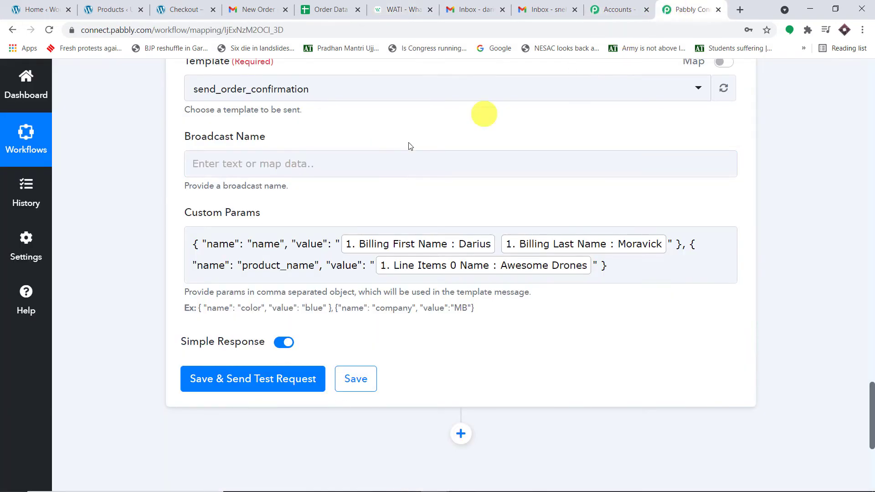
- Set the Broadcast Name to "WooCommerce New Order"
{"action": "left_click", "coordinate": [248, 167]}
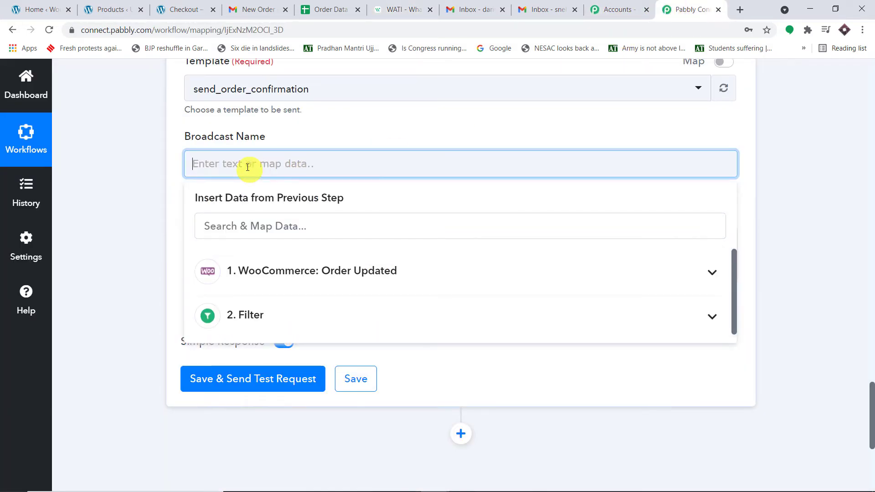
{"action": "type", "text": "New"}
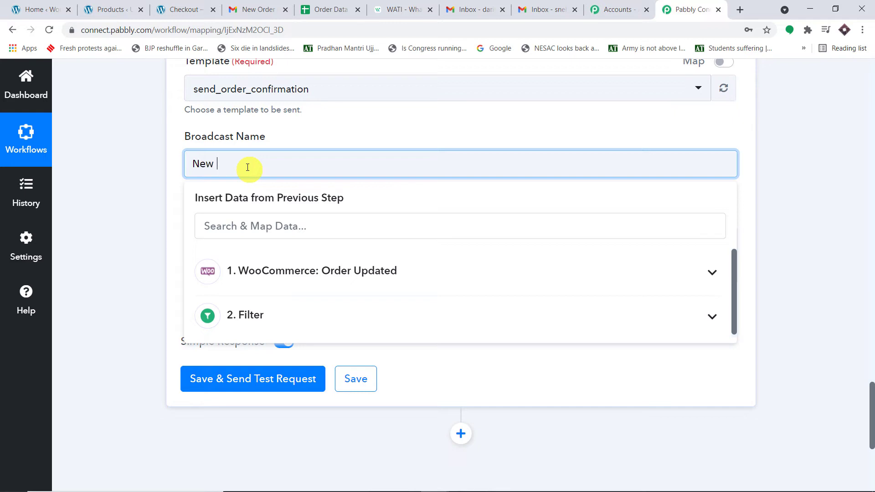
{"action": "type", "text": " Order"}
{"action": "left_click", "coordinate": [322, 129]}
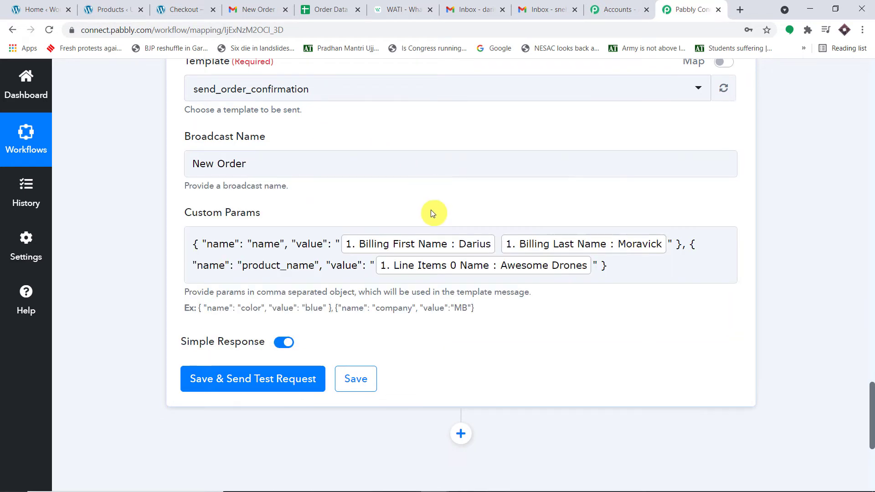
{"action": "left_click", "coordinate": [403, 9]}
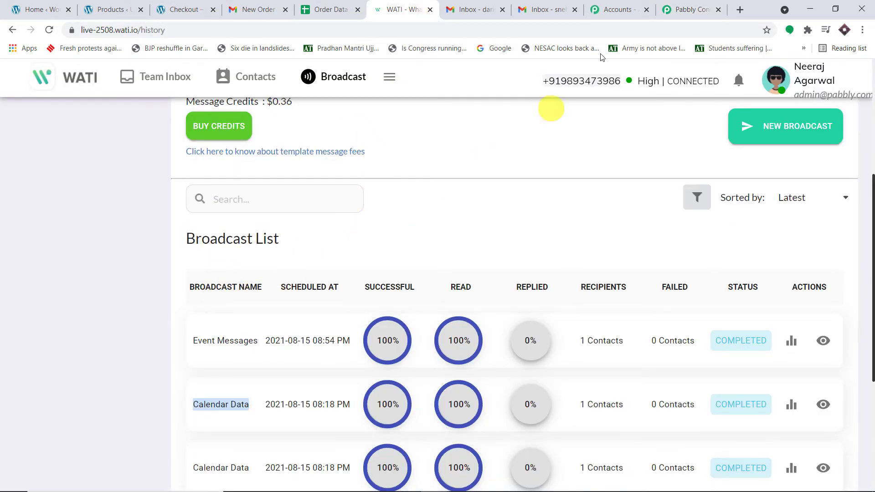
{"action": "left_click", "coordinate": [660, 6]}
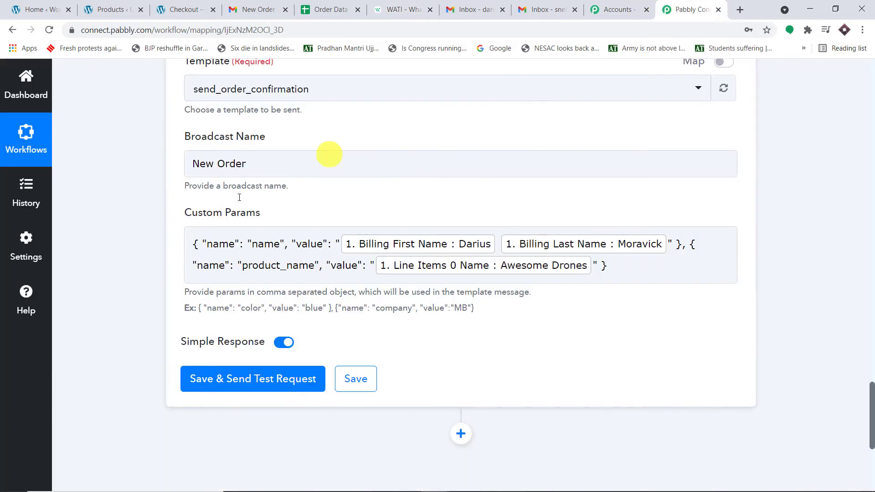
{"action": "left_click", "coordinate": [190, 161]}
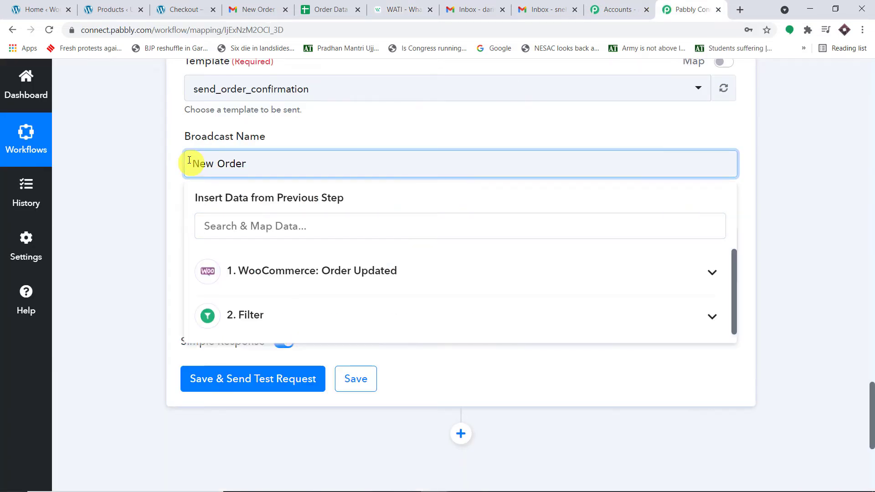
{"action": "type", "text": "WooC"}
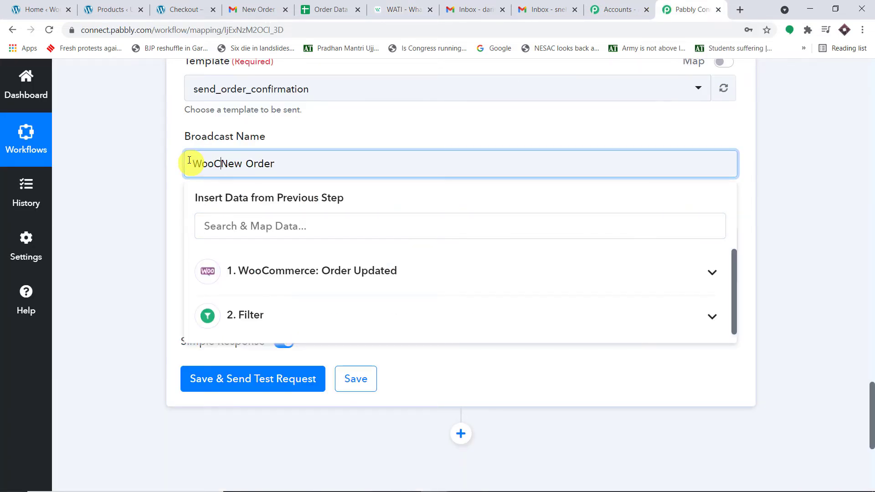
{"action": "type", "text": "ommerce"}
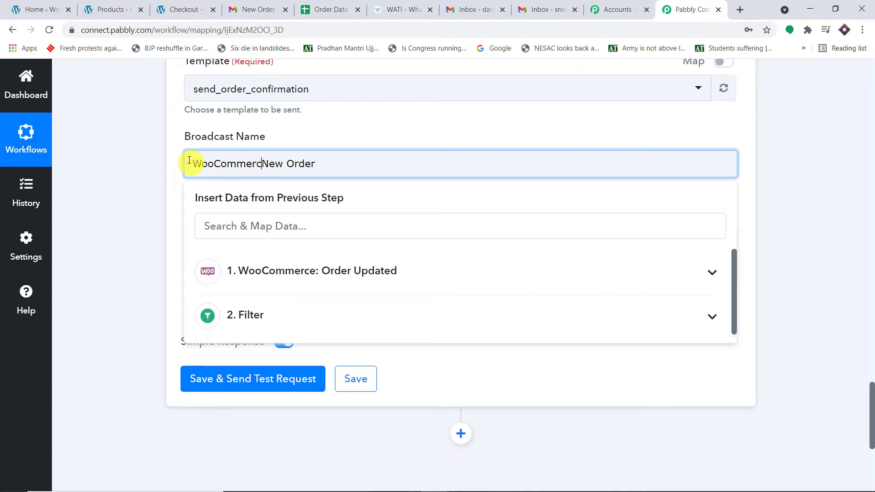
{"action": "left_click", "coordinate": [305, 139]}
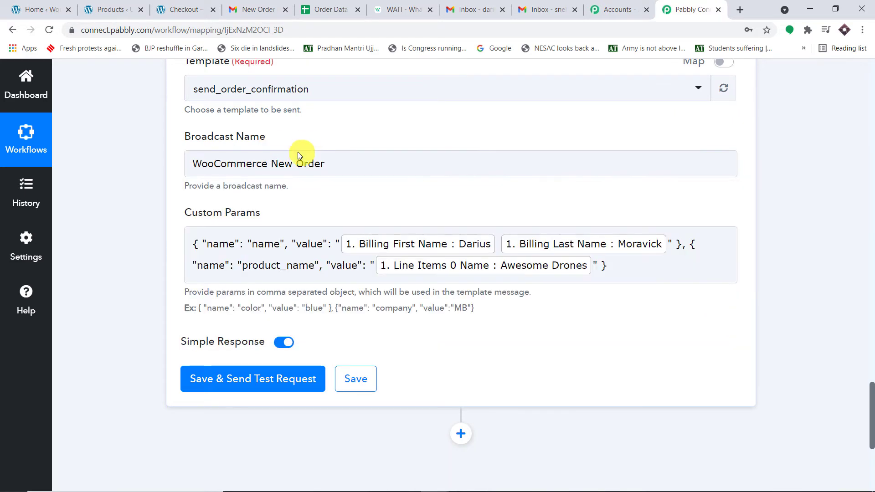
- Save the WATI action and send a test request
{"action": "left_click", "coordinate": [328, 242]}
{"action": "scroll", "coordinate": [326, 257], "scroll_direction": "down", "scroll_amount": 1}
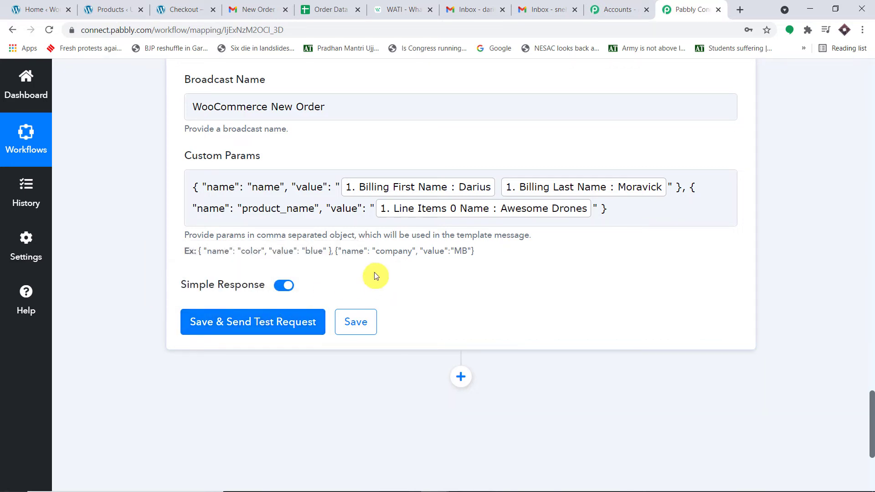
{"action": "left_click", "coordinate": [247, 325]}
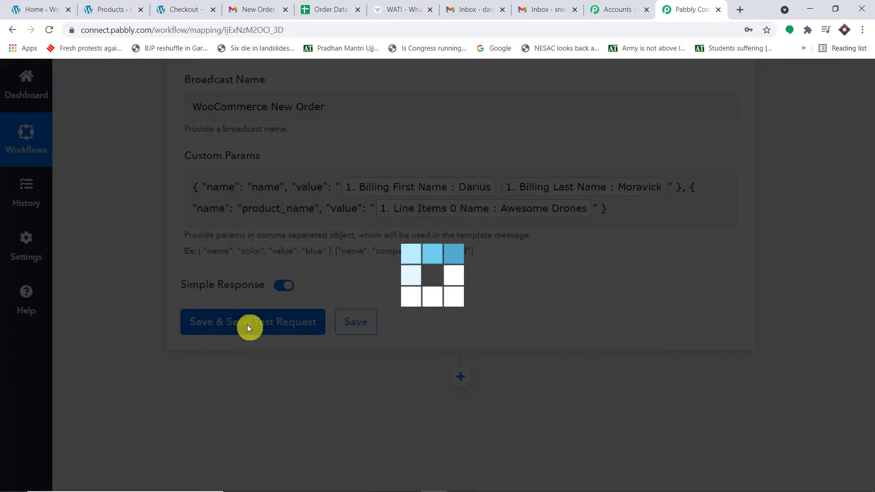
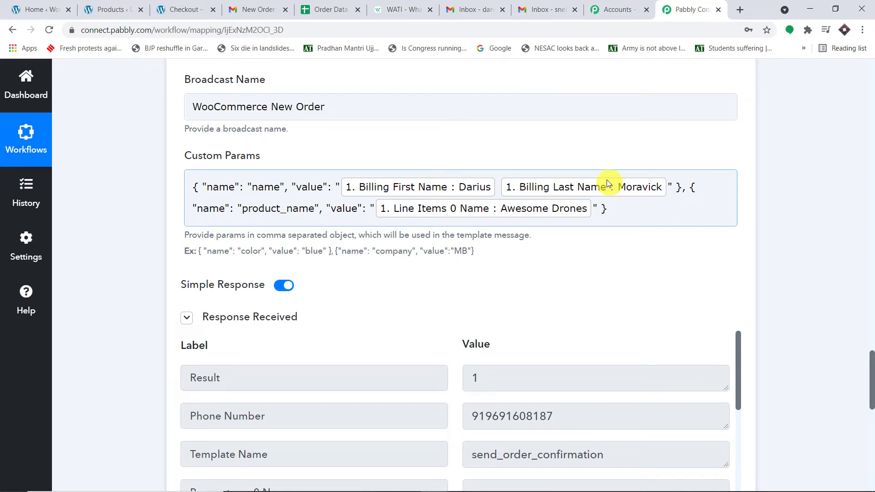
- Add an empty action step below the WATI WhatsApp broadcast step
{"action": "scroll", "coordinate": [621, 187], "scroll_direction": "down", "scroll_amount": 10}
{"action": "scroll", "coordinate": [500, 423], "scroll_direction": "down", "scroll_amount": 4}
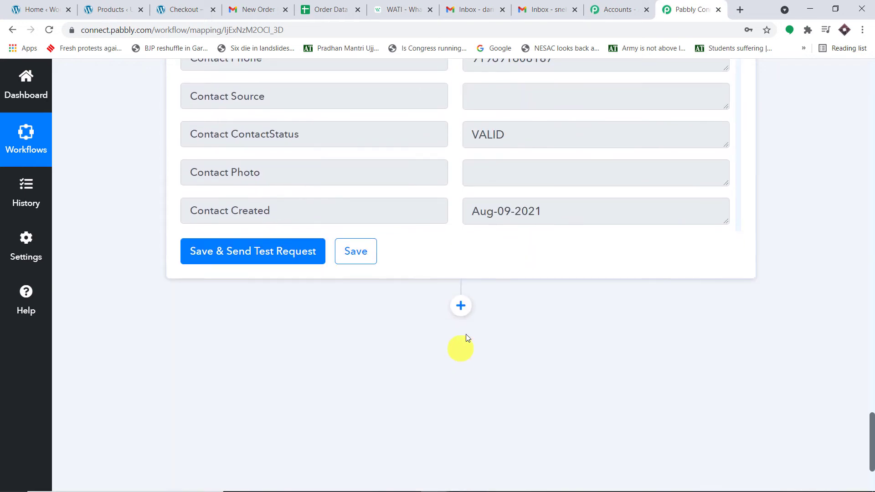
{"action": "left_click", "coordinate": [460, 304]}
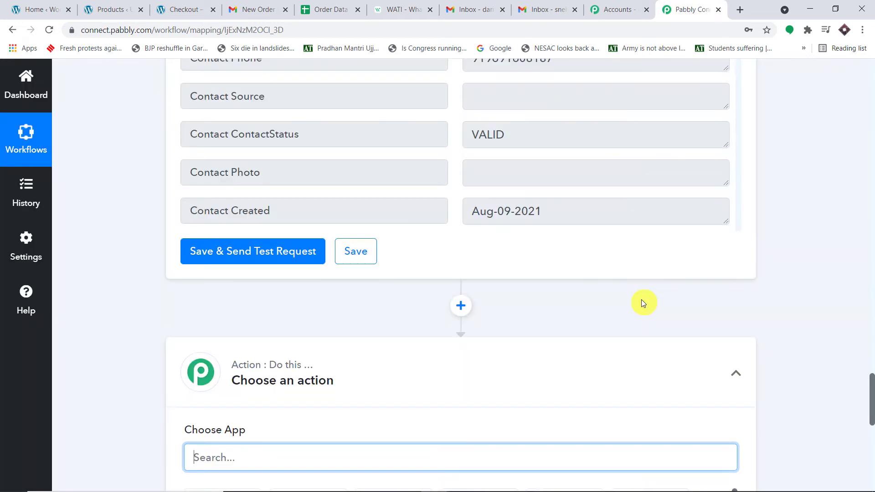
- Make the new step Gmail with the Send an Email event and start a new Gmail connection
{"action": "type", "text": "gmail"}
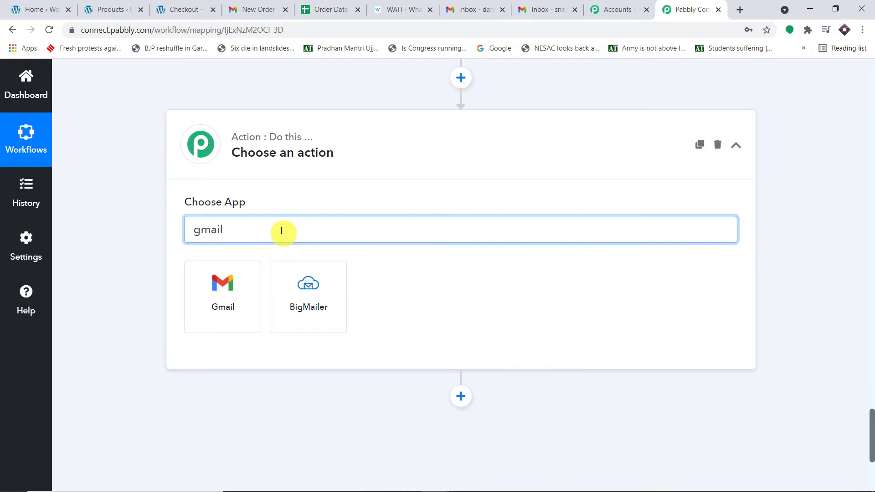
{"action": "left_click", "coordinate": [225, 293]}
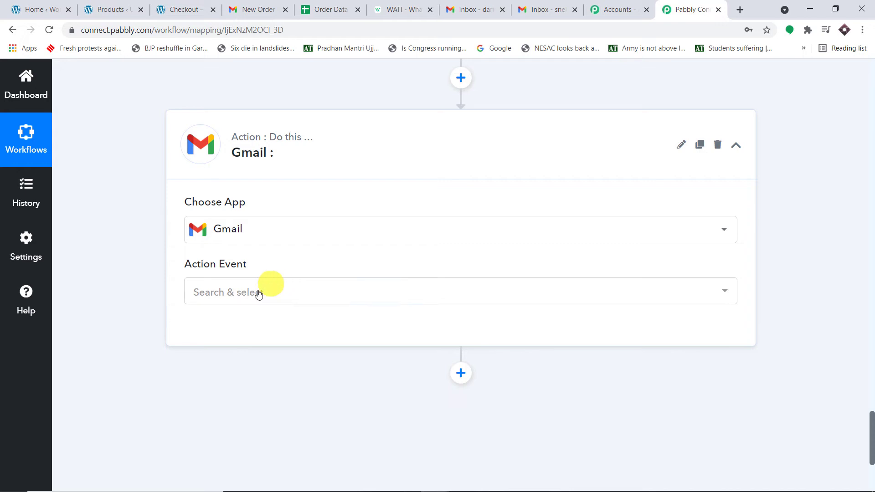
{"action": "left_click", "coordinate": [279, 283]}
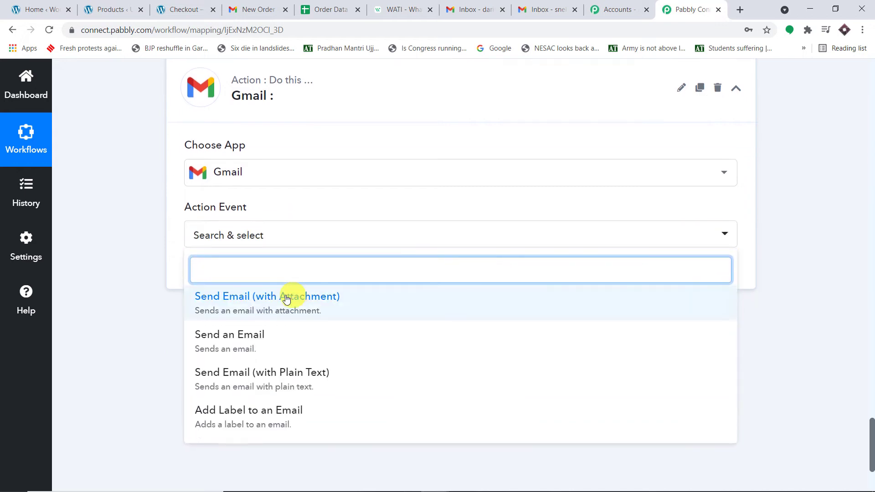
{"action": "left_click", "coordinate": [254, 336]}
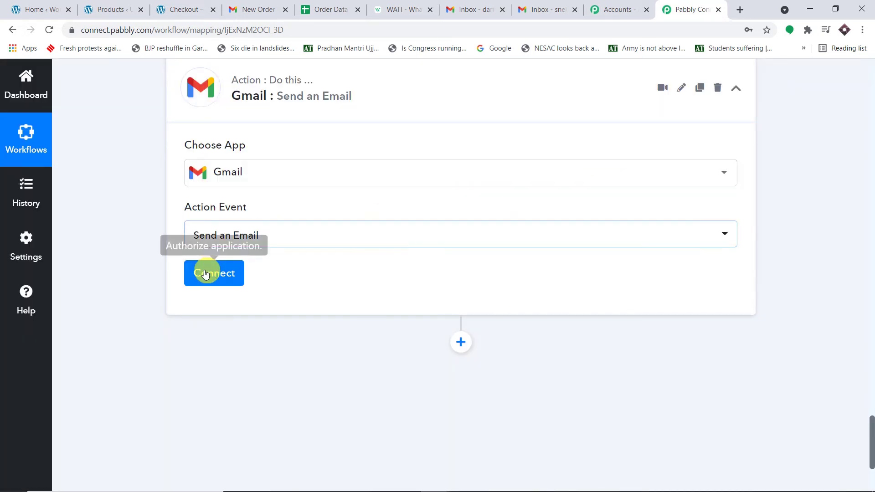
{"action": "left_click", "coordinate": [205, 274]}
{"action": "left_click", "coordinate": [536, 214]}
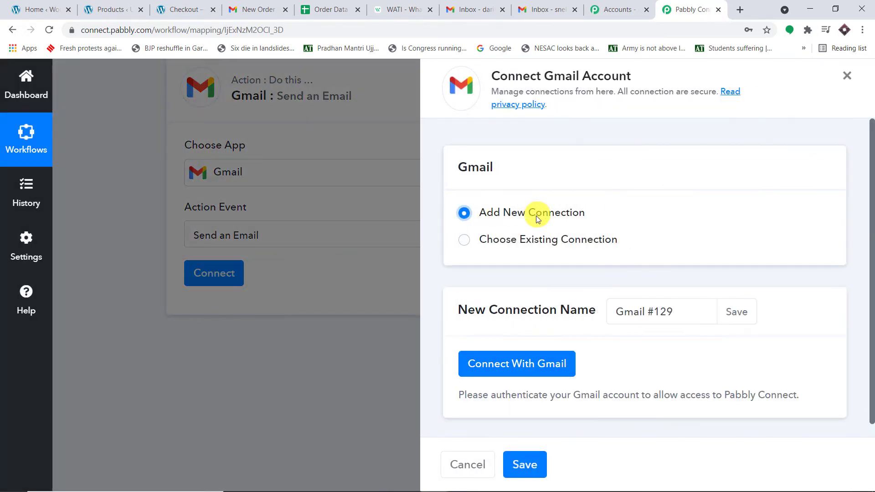
- Authorize Gmail with the first listed Google account and grant Pabbly Connect access
{"action": "left_click", "coordinate": [532, 363]}
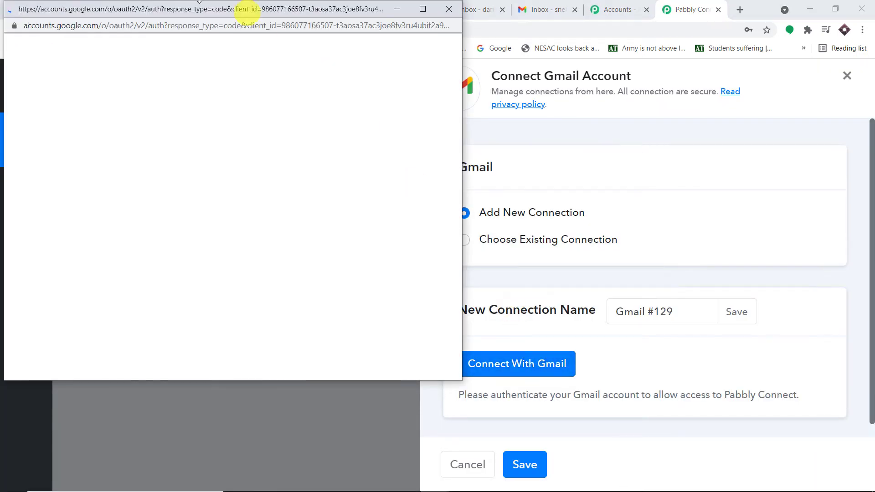
{"action": "left_click_drag", "start_coordinate": [196, 9], "coordinate": [549, 44]}
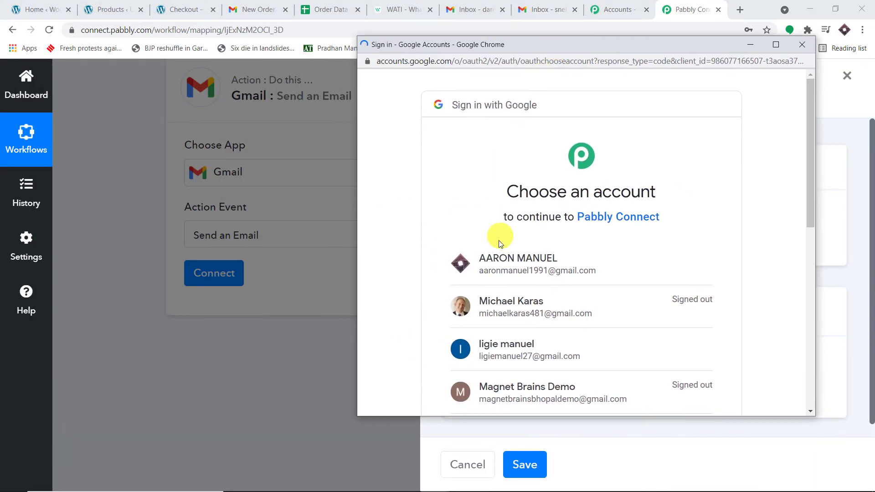
{"action": "scroll", "coordinate": [528, 323], "scroll_direction": "down", "scroll_amount": 3}
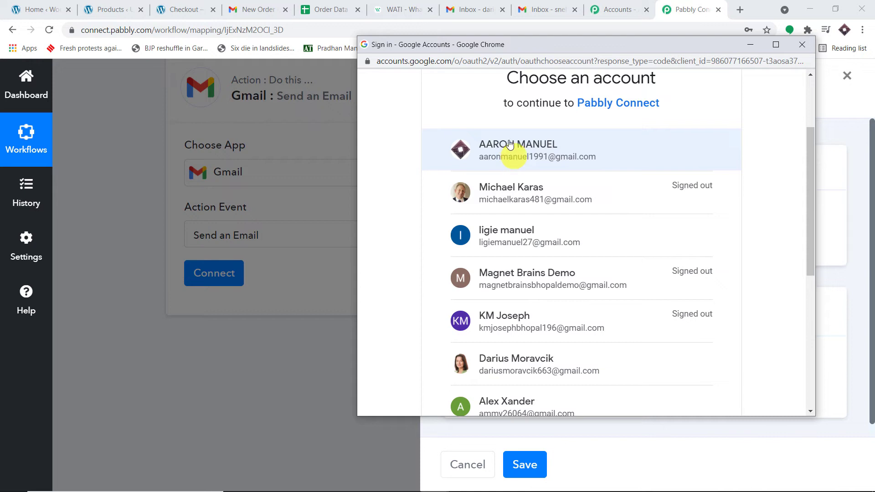
{"action": "left_click", "coordinate": [550, 148]}
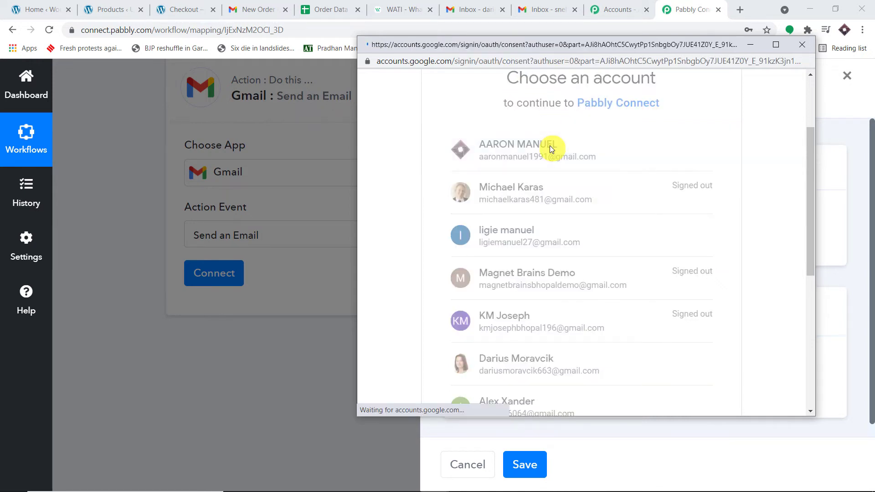
{"action": "scroll", "coordinate": [610, 232], "scroll_direction": "down", "scroll_amount": 5}
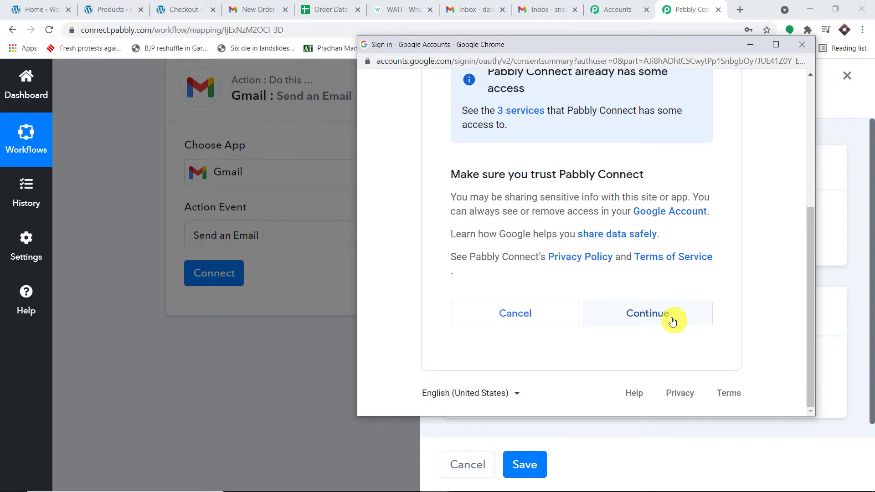
{"action": "left_click", "coordinate": [672, 319]}
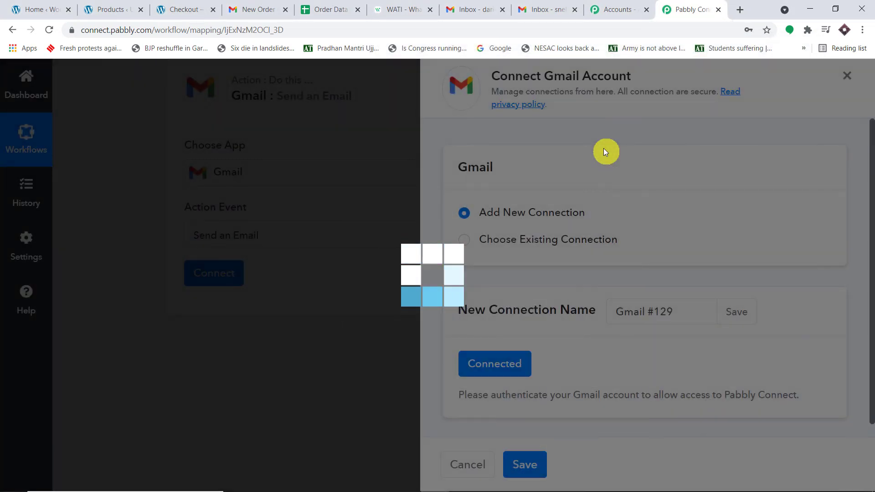
{"action": "scroll", "coordinate": [547, 186], "scroll_direction": "down", "scroll_amount": 9}
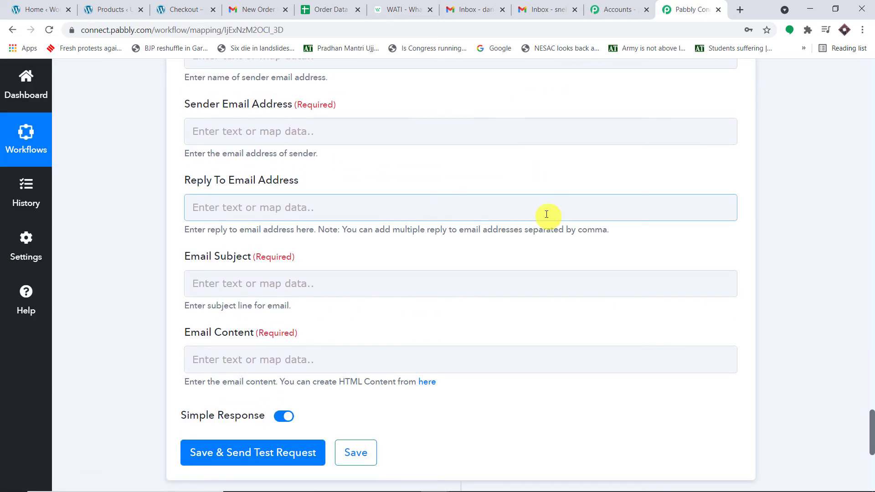
- Map WooCommerce Billing First Name into the Gmail Recipient Name field
{"action": "scroll", "coordinate": [547, 214], "scroll_direction": "up", "scroll_amount": 6}
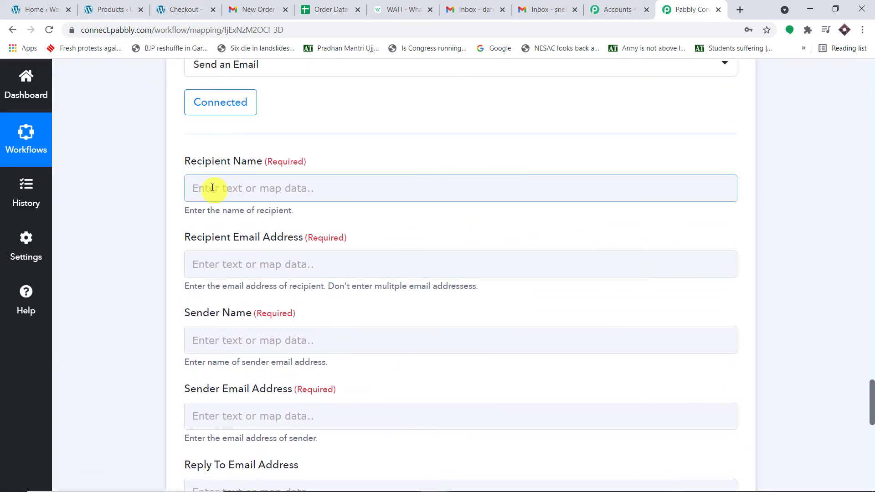
{"action": "left_click", "coordinate": [213, 188]}
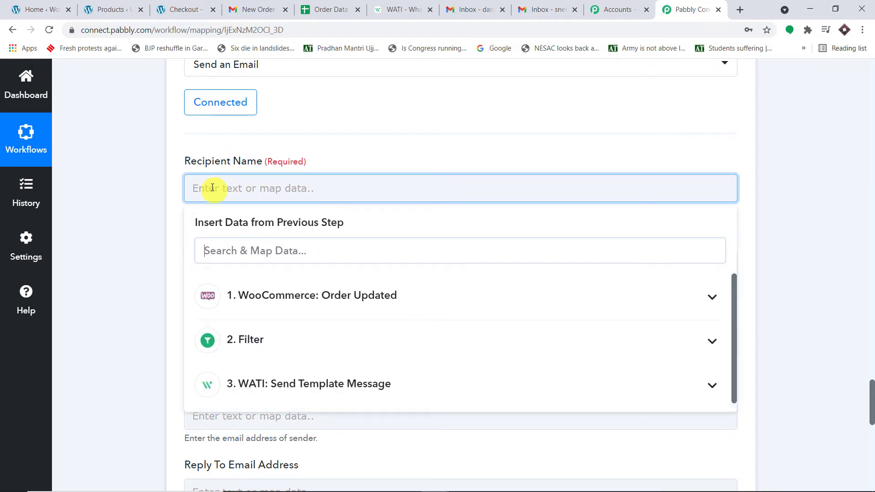
{"action": "left_click", "coordinate": [326, 293]}
{"action": "scroll", "coordinate": [391, 348], "scroll_direction": "down", "scroll_amount": 2}
{"action": "scroll", "coordinate": [391, 348], "scroll_direction": "down", "scroll_amount": 8}
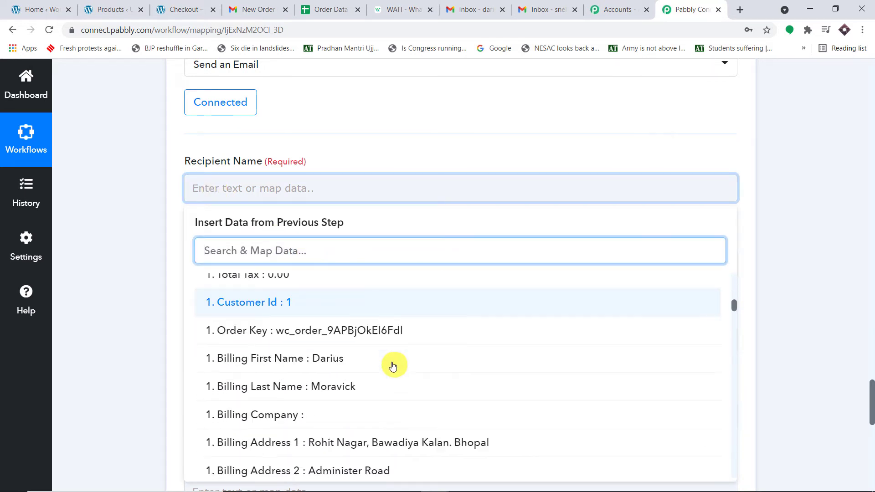
{"action": "scroll", "coordinate": [372, 342], "scroll_direction": "up", "scroll_amount": 3}
{"action": "left_click", "coordinate": [368, 349]}
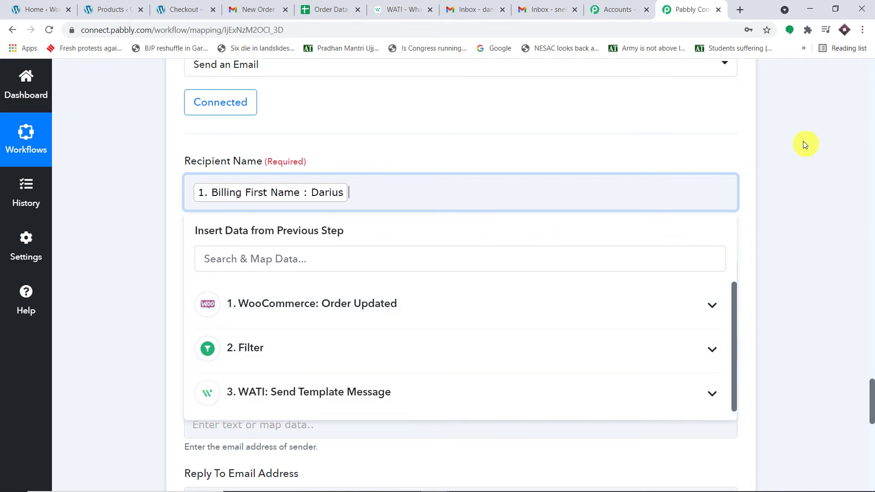
{"action": "left_click", "coordinate": [799, 141]}
- Map WooCommerce Billing Email into the Recipient Email Address field
{"action": "scroll", "coordinate": [389, 158], "scroll_direction": "down", "scroll_amount": 2}
{"action": "left_click", "coordinate": [389, 159]}
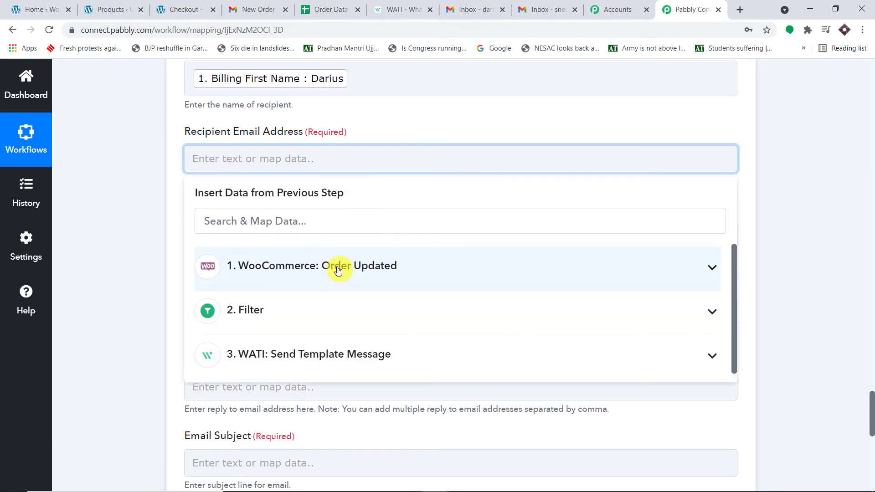
{"action": "left_click", "coordinate": [336, 265]}
{"action": "scroll", "coordinate": [390, 374], "scroll_direction": "down", "scroll_amount": 2}
{"action": "scroll", "coordinate": [390, 374], "scroll_direction": "down", "scroll_amount": 8}
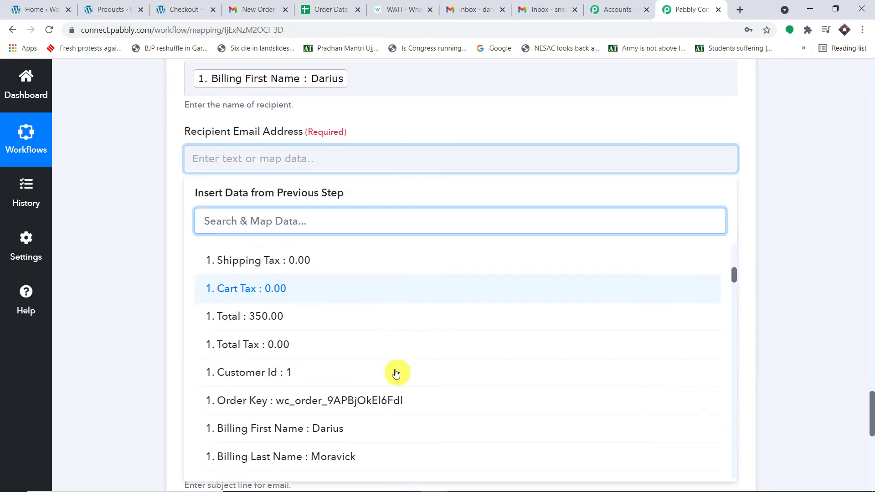
{"action": "scroll", "coordinate": [393, 356], "scroll_direction": "down", "scroll_amount": 5}
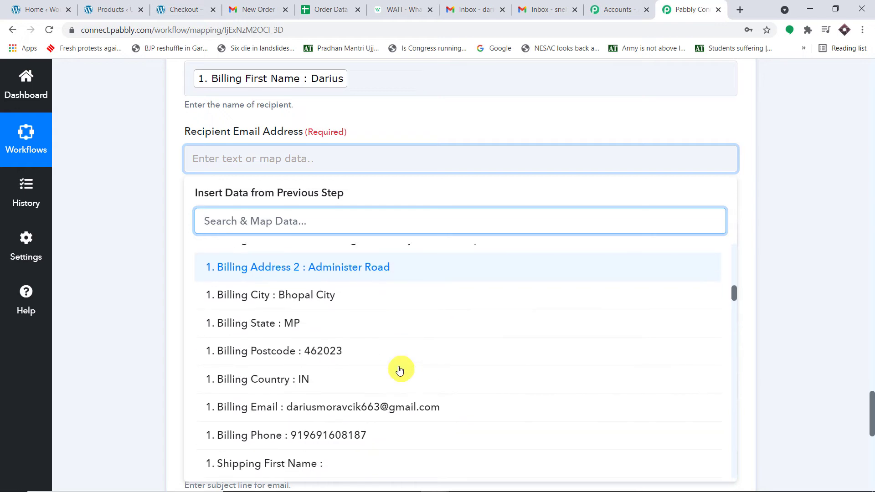
{"action": "left_click", "coordinate": [414, 351]}
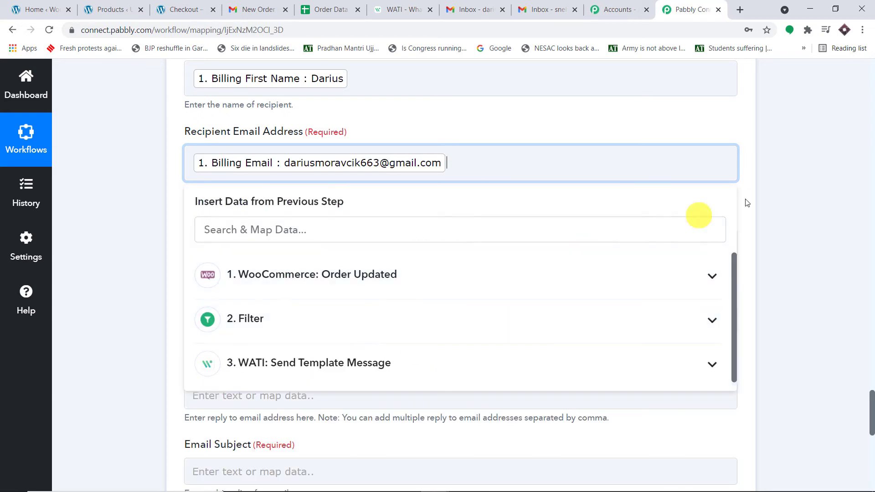
{"action": "left_click", "coordinate": [790, 192]}
{"action": "scroll", "coordinate": [791, 192], "scroll_direction": "up", "scroll_amount": 6}
{"action": "scroll", "coordinate": [873, 248], "scroll_direction": "up", "scroll_amount": 20}
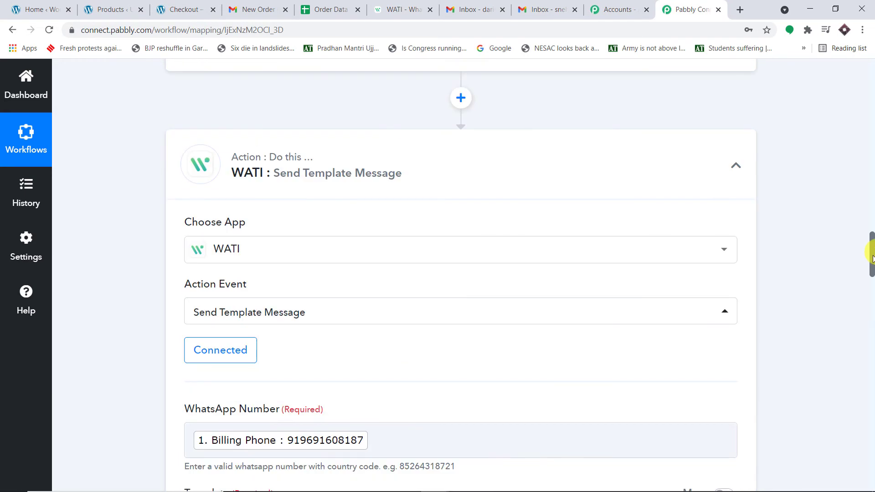
{"action": "scroll", "coordinate": [872, 150], "scroll_direction": "up", "scroll_amount": 10}
{"action": "scroll", "coordinate": [868, 137], "scroll_direction": "down", "scroll_amount": 6}
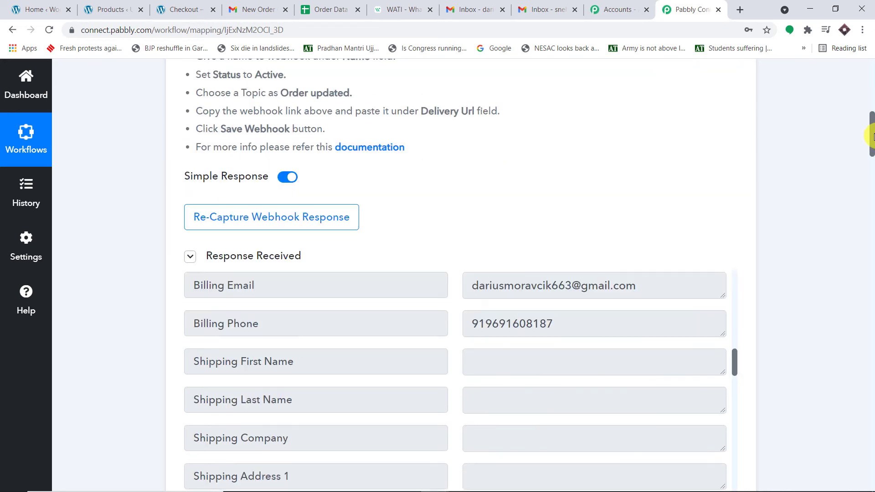
{"action": "scroll", "coordinate": [873, 211], "scroll_direction": "down", "scroll_amount": 15}
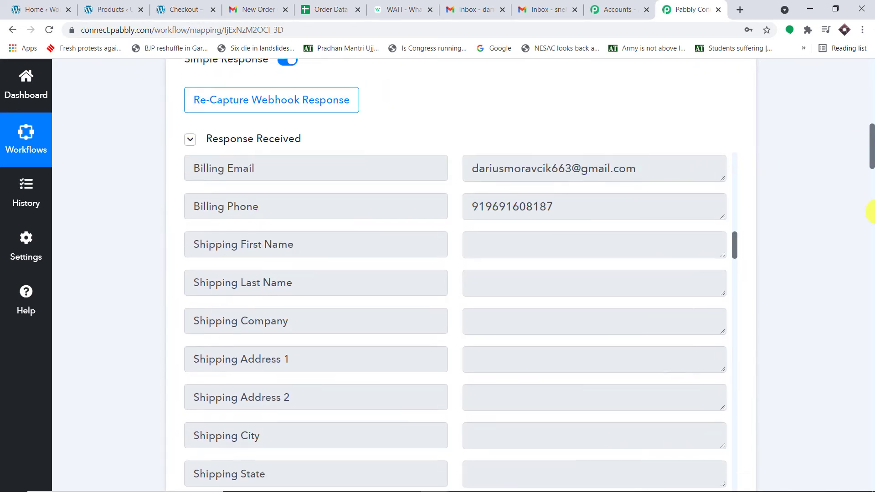
{"action": "scroll", "coordinate": [871, 424], "scroll_direction": "up", "scroll_amount": 2}
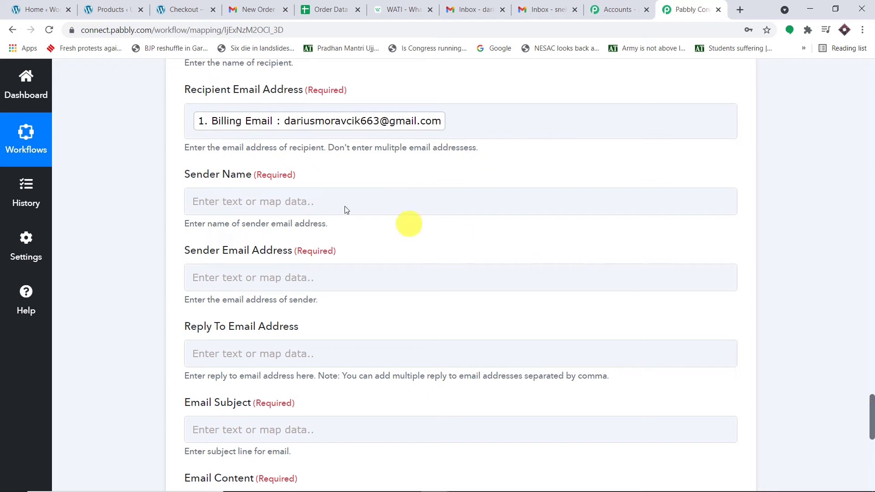
{"action": "left_click", "coordinate": [284, 202]}
- Set the Sender Name to the store name Pay2Vault, checked against the WordPress dashboard
{"action": "left_click", "coordinate": [284, 201]}
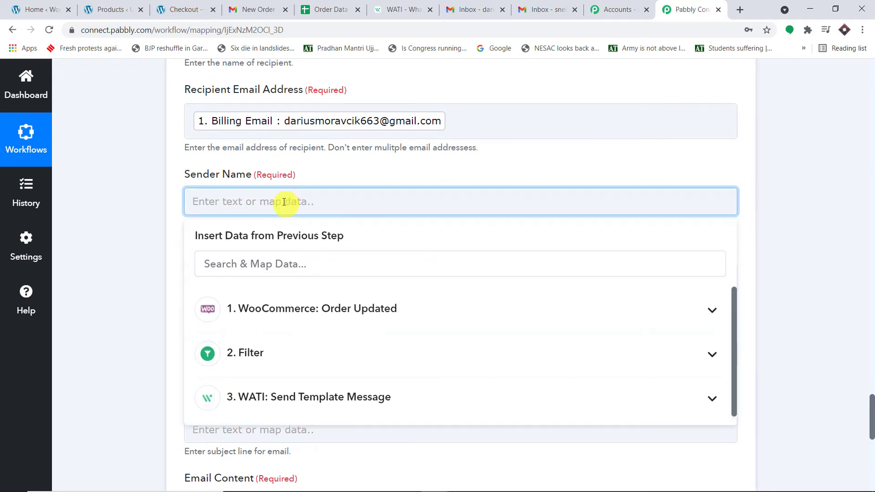
{"action": "type", "text": "G"}
{"action": "key", "text": "BackSpace"}
{"action": "left_click", "coordinate": [39, 9]}
{"action": "left_click", "coordinate": [91, 33]}
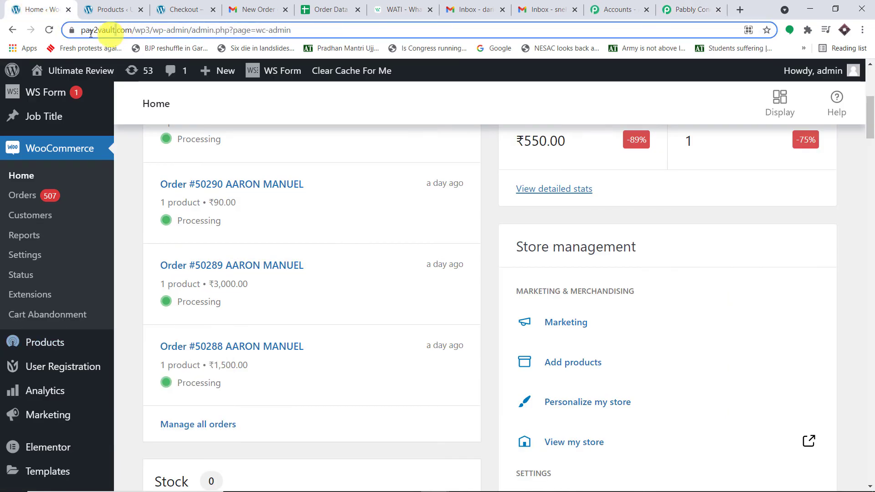
{"action": "left_click", "coordinate": [691, 10]}
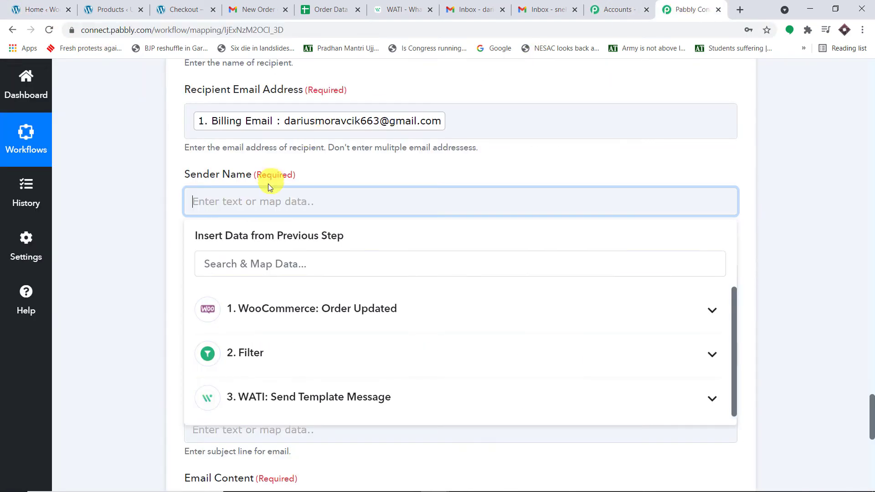
{"action": "type", "text": "Pay2Vault"}
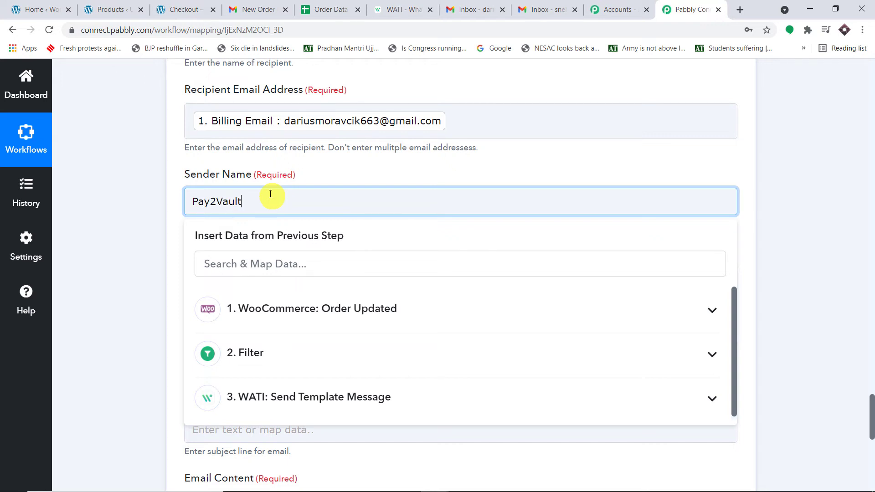
{"action": "left_click", "coordinate": [324, 154]}
- Enter the sender's Gmail address in Sender Email Address
{"action": "scroll", "coordinate": [325, 155], "scroll_direction": "down", "scroll_amount": 3}
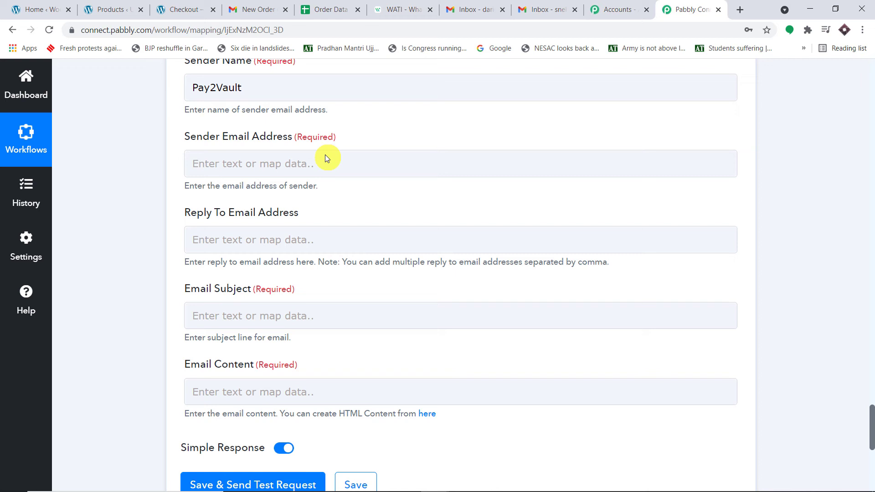
{"action": "left_click", "coordinate": [258, 162]}
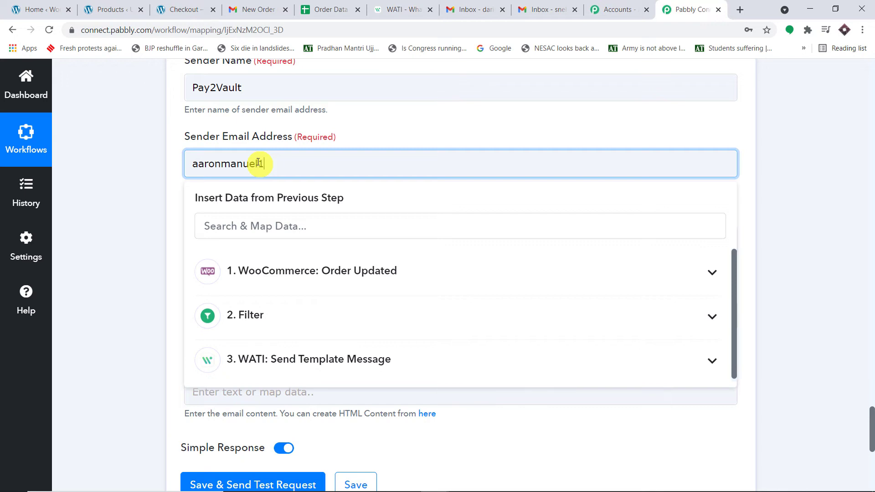
{"action": "left_click", "coordinate": [452, 108]}
{"action": "scroll", "coordinate": [442, 119], "scroll_direction": "down", "scroll_amount": 3}
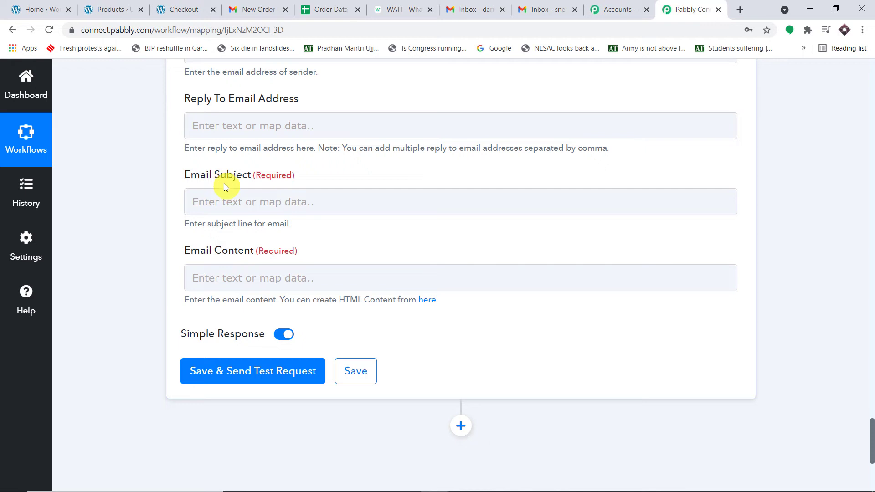
- Set the email subject to 'Order Confirmed'
{"action": "left_click", "coordinate": [255, 204]}
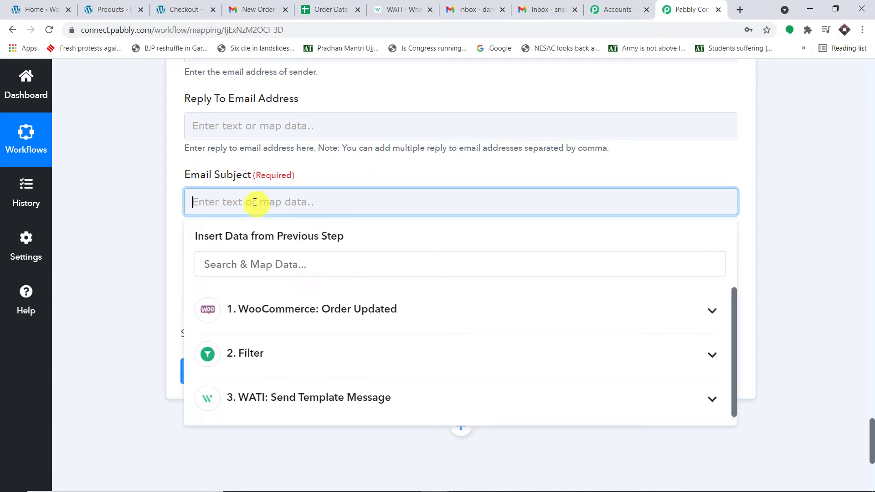
{"action": "type", "text": "O"}
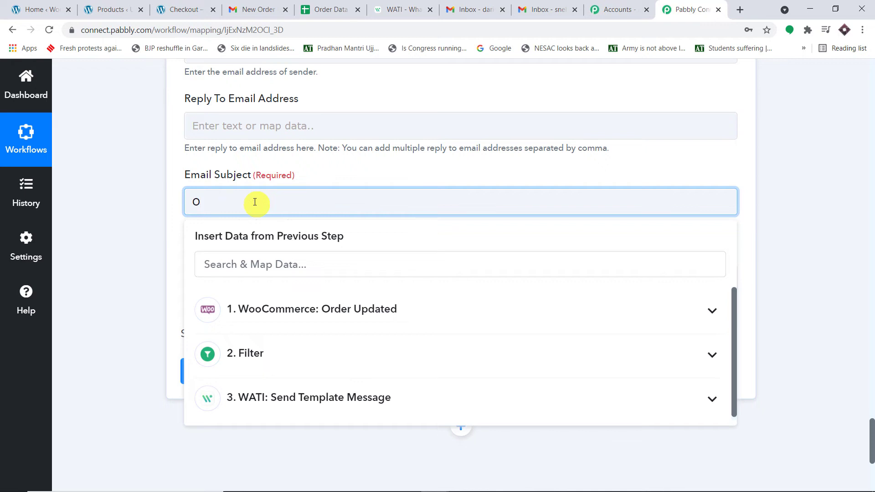
{"action": "type", "text": "rder Confirmed"}
{"action": "left_click", "coordinate": [341, 163]}
{"action": "scroll", "coordinate": [319, 173], "scroll_direction": "down", "scroll_amount": 1}
- Start the email content with a greeting to Billing First Name and 'thanks for purchasing the'
{"action": "left_click", "coordinate": [223, 215]}
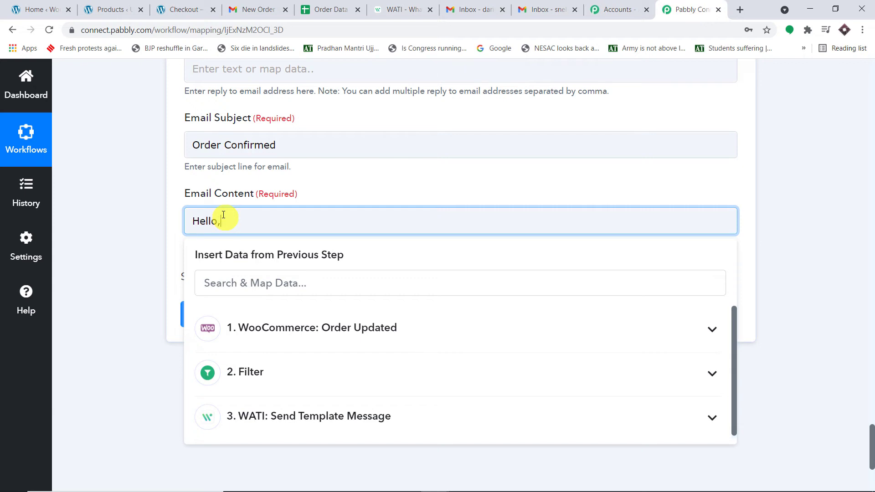
{"action": "left_click", "coordinate": [273, 326]}
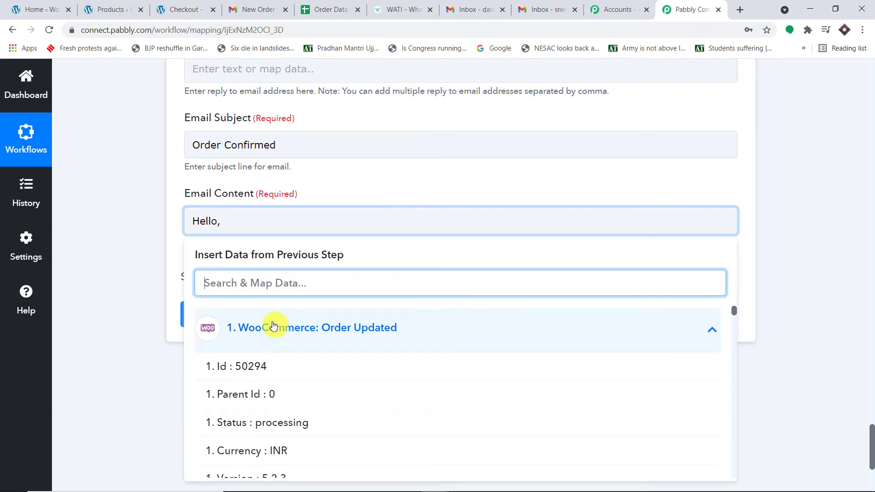
{"action": "type", "text": "dar"}
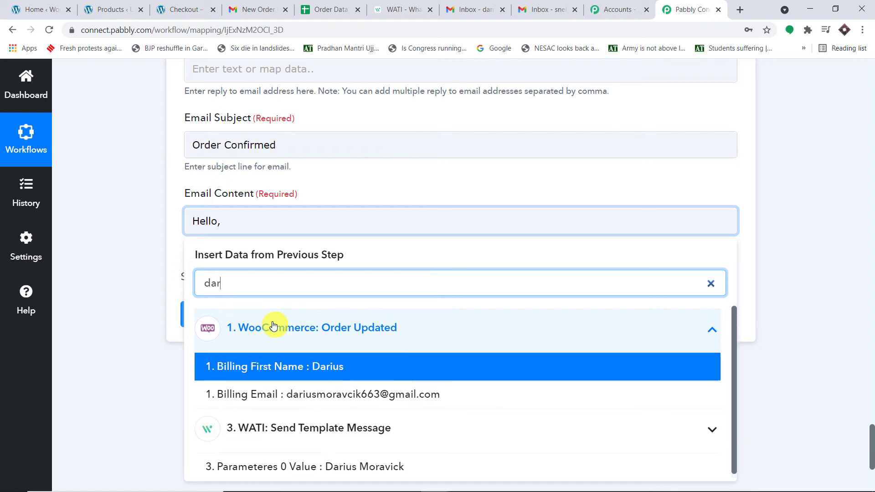
{"action": "left_click", "coordinate": [303, 365]}
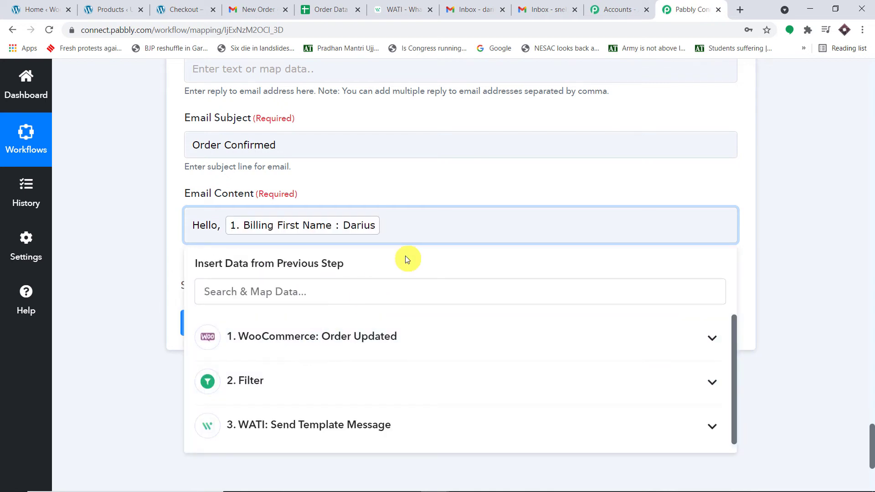
{"action": "type", "text": ", thanks for purscha"}
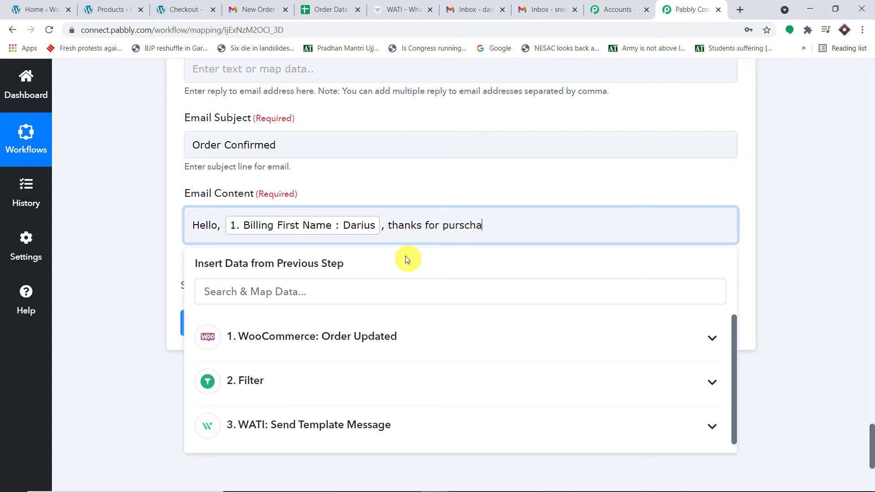
{"action": "type", "text": "sing the product"}
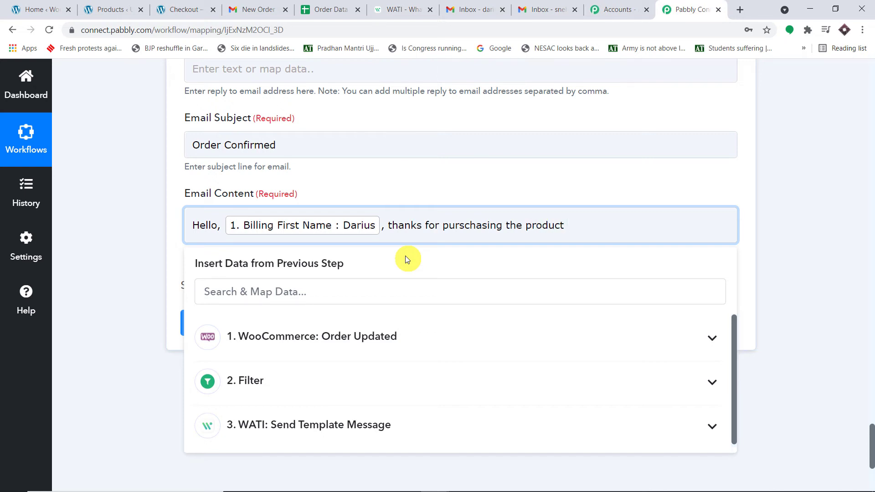
- Insert the product name Awesome Drones, then add 'The product will be delivered at this address'
{"action": "left_click", "coordinate": [362, 325]}
{"action": "type", "text": "sm"}
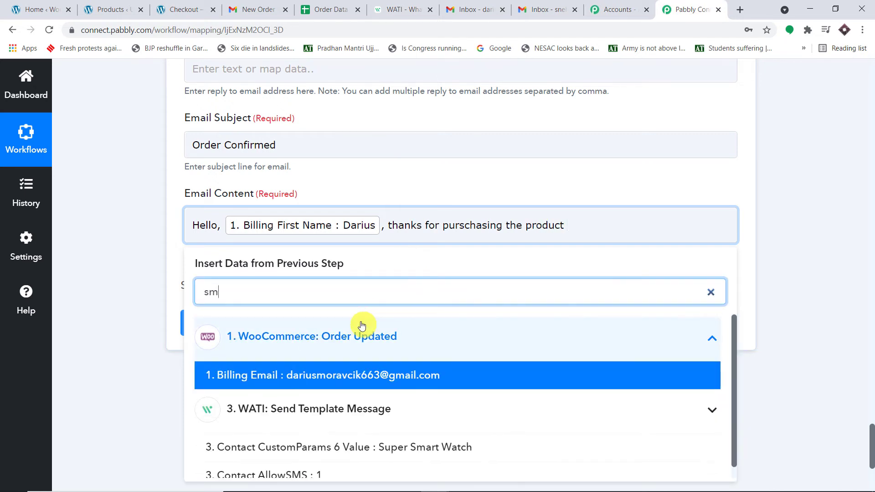
{"action": "key", "text": "BackSpace"}
{"action": "key", "text": "BackSpace"}
{"action": "type", "text": "aweso"}
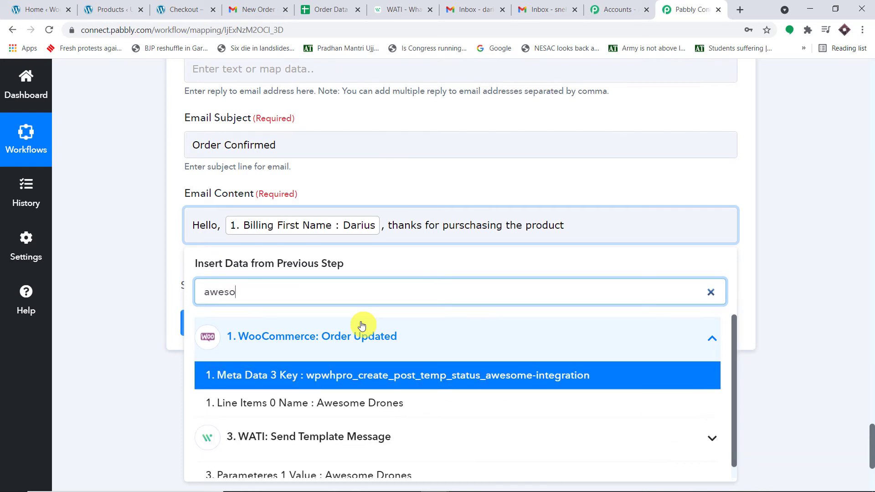
{"action": "left_click", "coordinate": [417, 405]}
{"action": "left_click", "coordinate": [604, 260]}
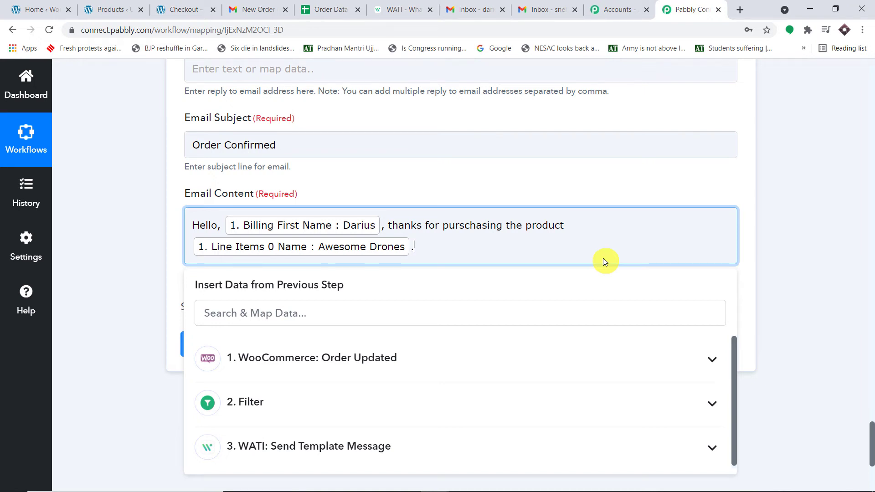
{"action": "type", "text": ". The product will be"}
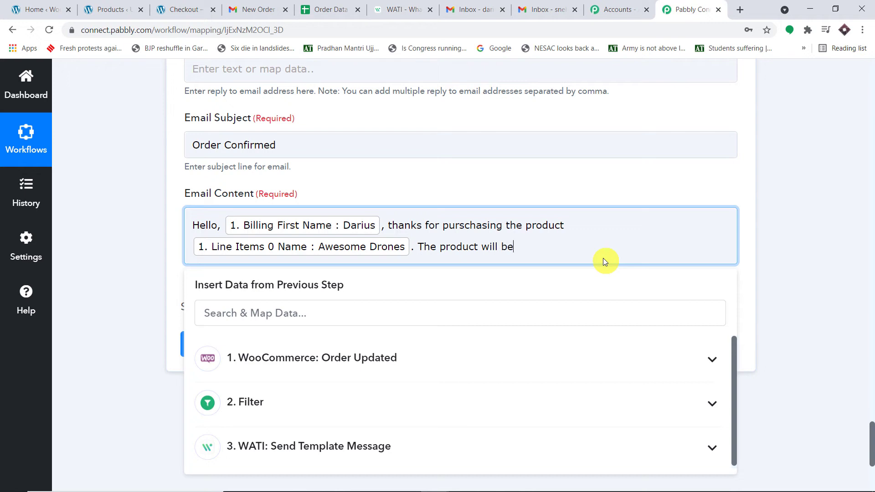
{"action": "type", "text": " delivered at this address"}
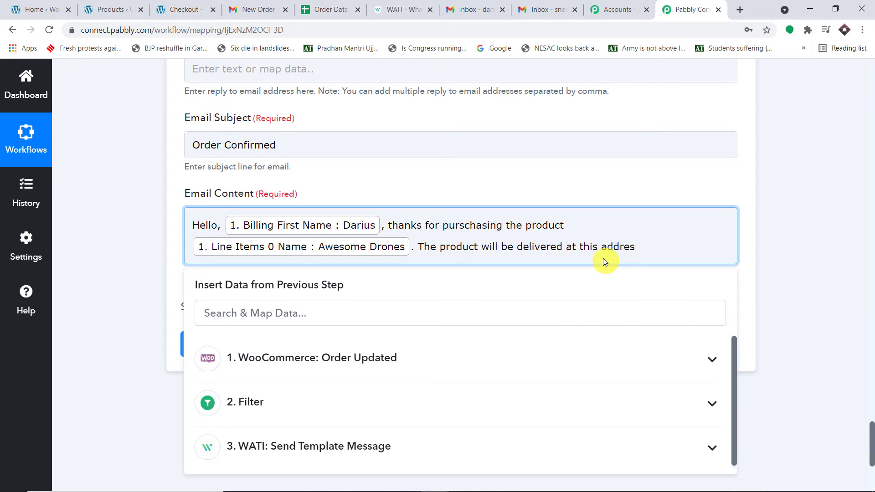
- Insert Billing Address 1, Billing Address 2 and Billing City into the email content
{"action": "left_click", "coordinate": [392, 351]}
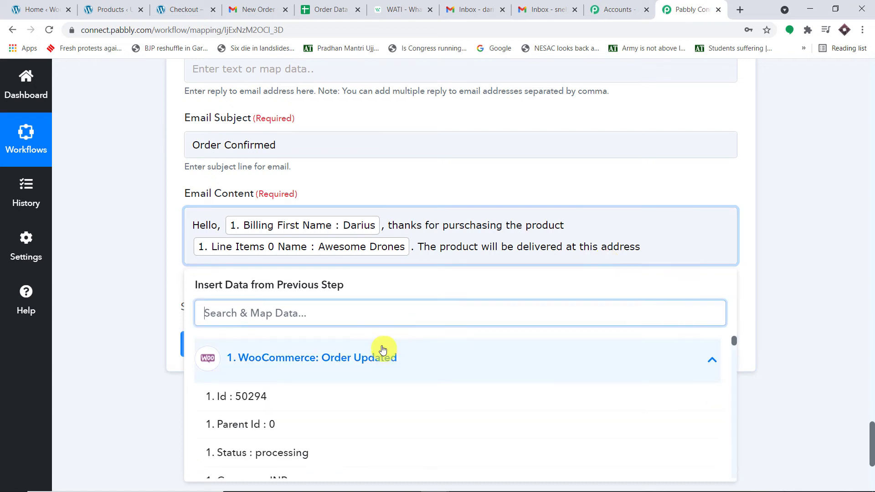
{"action": "scroll", "coordinate": [423, 347], "scroll_direction": "down", "scroll_amount": 8}
{"action": "scroll", "coordinate": [463, 385], "scroll_direction": "down", "scroll_amount": 5}
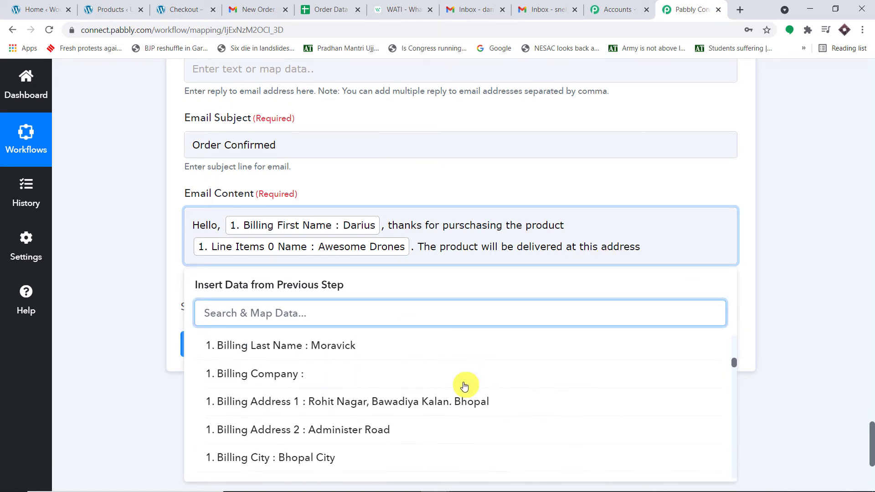
{"action": "scroll", "coordinate": [441, 365], "scroll_direction": "up", "scroll_amount": 2}
{"action": "left_click", "coordinate": [424, 389]}
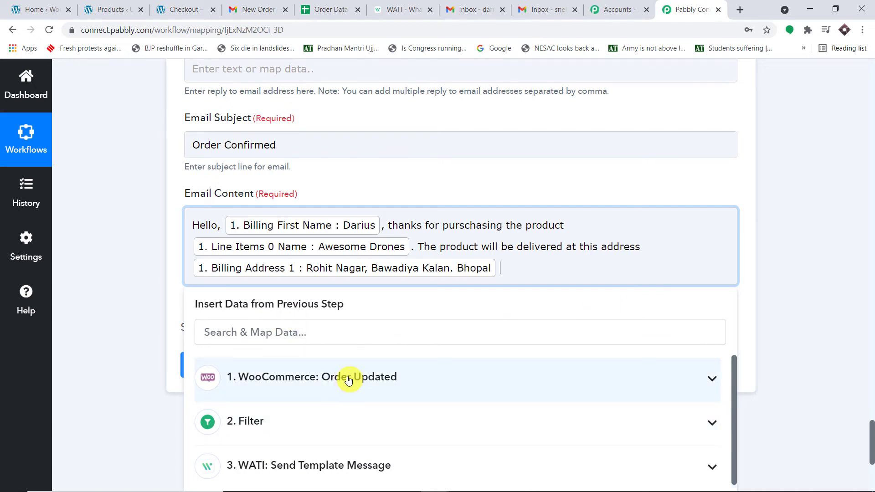
{"action": "left_click", "coordinate": [347, 380]}
{"action": "scroll", "coordinate": [426, 388], "scroll_direction": "down", "scroll_amount": 10}
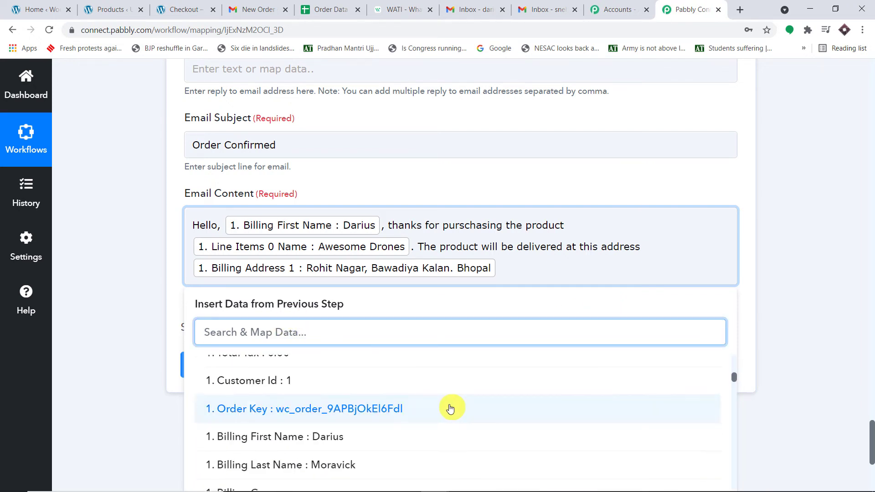
{"action": "left_click", "coordinate": [400, 437]}
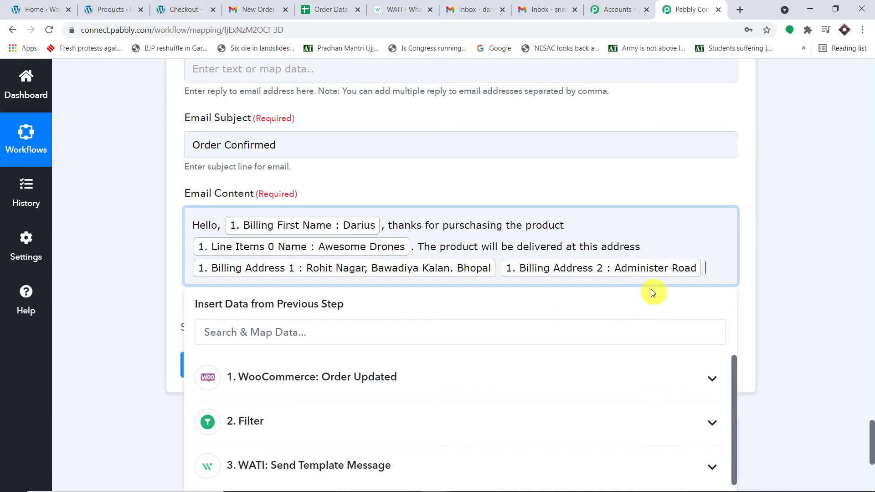
{"action": "left_click", "coordinate": [332, 381]}
{"action": "scroll", "coordinate": [455, 414], "scroll_direction": "down", "scroll_amount": 5}
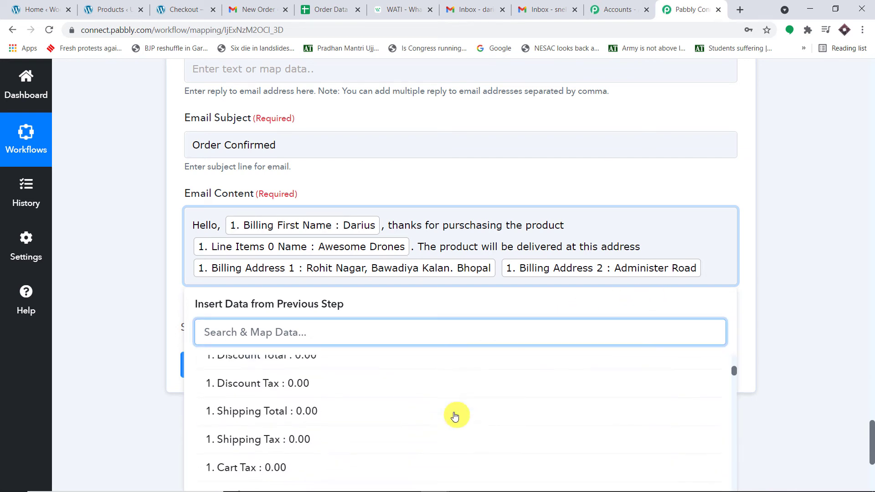
{"action": "scroll", "coordinate": [438, 424], "scroll_direction": "down", "scroll_amount": 6}
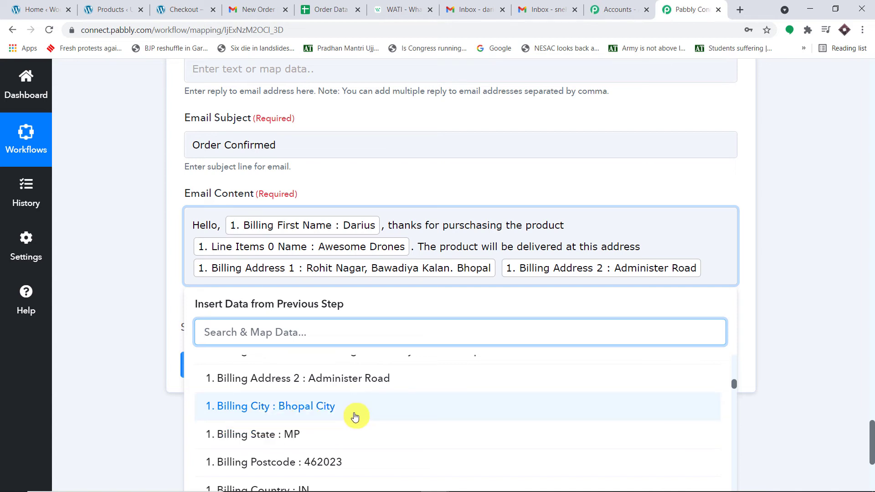
{"action": "left_click", "coordinate": [355, 417]}
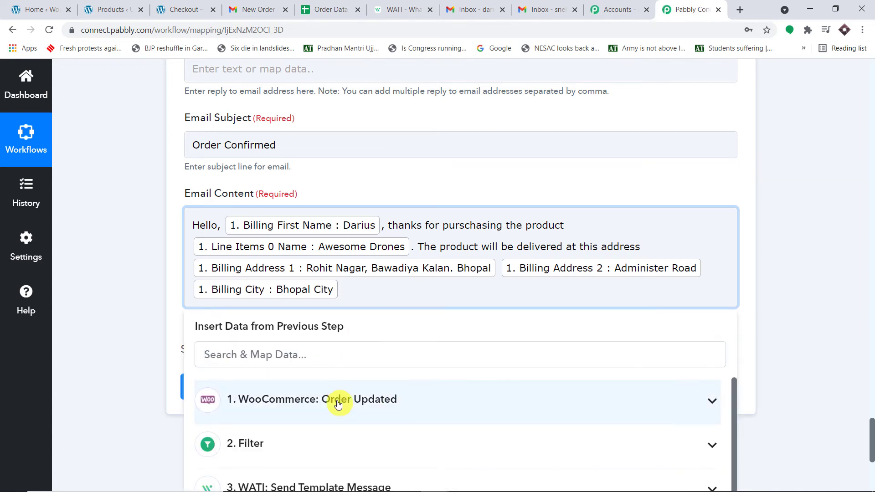
- Insert Billing State, Billing Postcode and Billing Country into the email content
{"action": "left_click", "coordinate": [338, 405]}
{"action": "scroll", "coordinate": [472, 439], "scroll_direction": "down", "scroll_amount": 8}
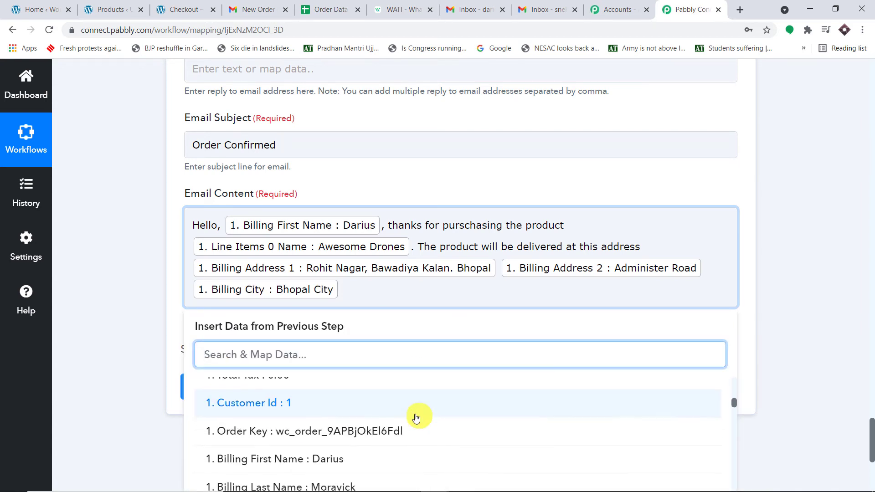
{"action": "scroll", "coordinate": [416, 418], "scroll_direction": "down", "scroll_amount": 4}
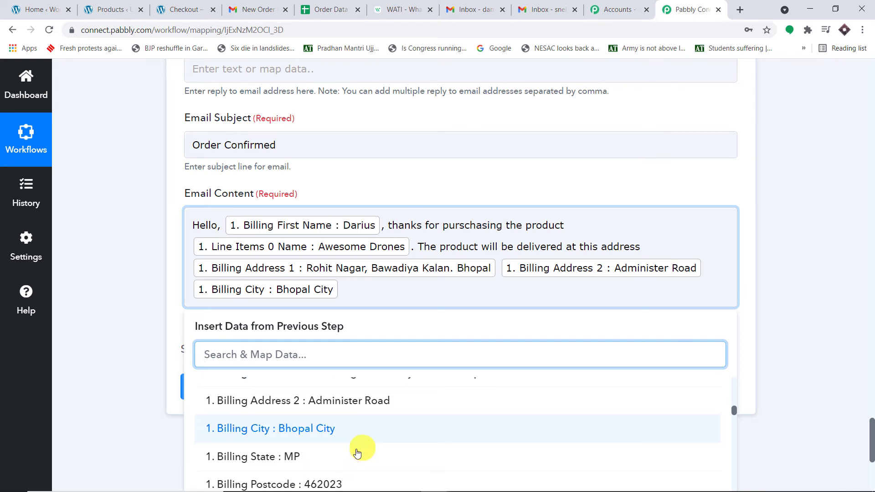
{"action": "left_click", "coordinate": [357, 454]}
{"action": "left_click", "coordinate": [348, 399]}
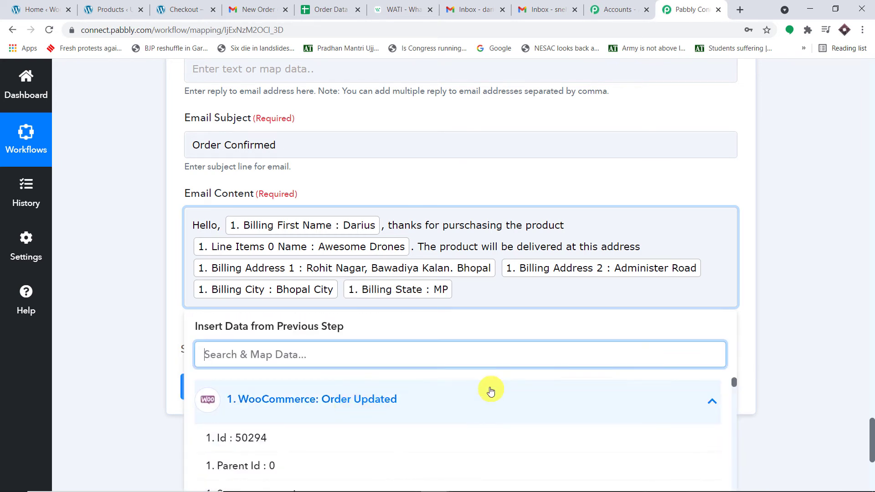
{"action": "scroll", "coordinate": [444, 416], "scroll_direction": "down", "scroll_amount": 10}
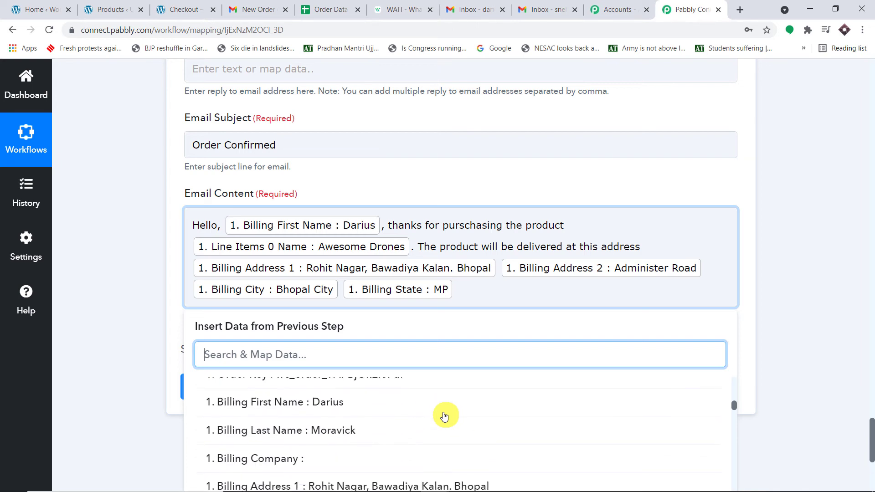
{"action": "scroll", "coordinate": [444, 416], "scroll_direction": "down", "scroll_amount": 5}
{"action": "left_click", "coordinate": [360, 431]}
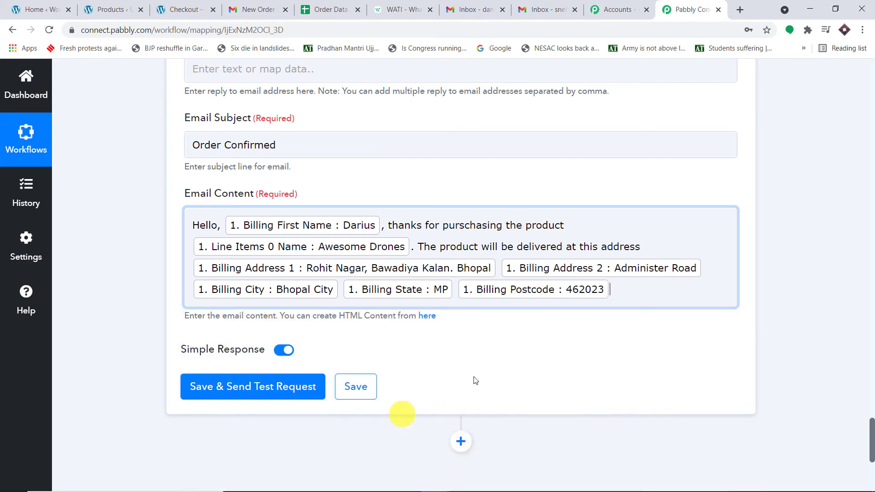
{"action": "left_click", "coordinate": [349, 400]}
{"action": "scroll", "coordinate": [459, 393], "scroll_direction": "down", "scroll_amount": 10}
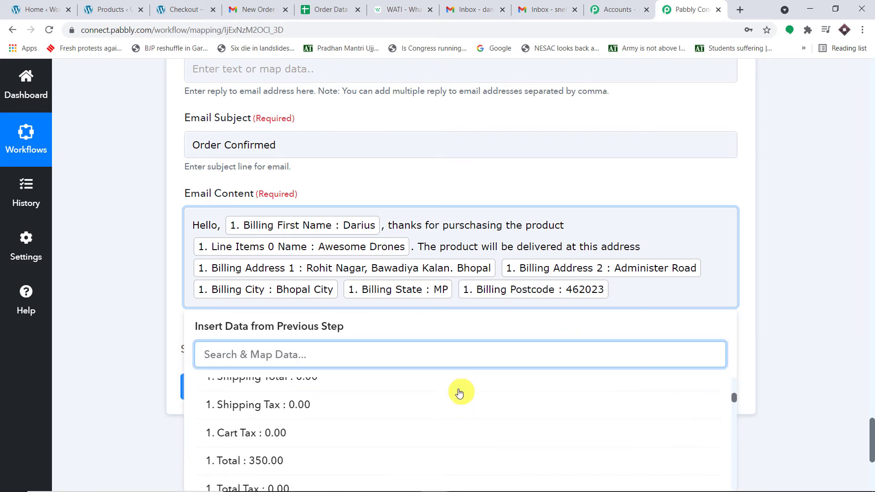
{"action": "scroll", "coordinate": [459, 393], "scroll_direction": "down", "scroll_amount": 12}
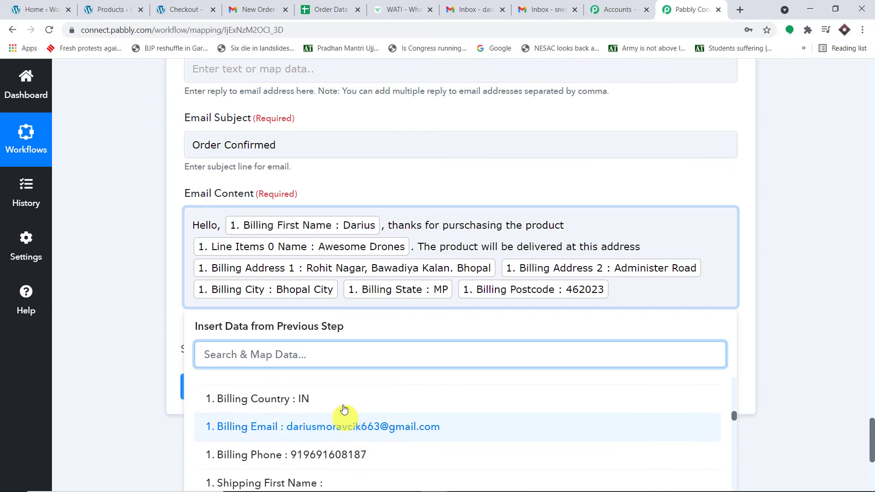
{"action": "left_click", "coordinate": [344, 405]}
{"action": "left_click", "coordinate": [798, 293]}
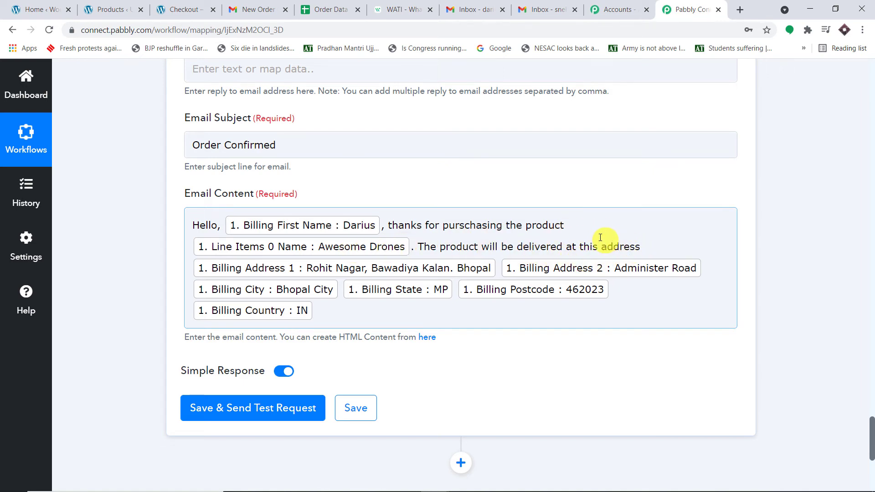
- Save the Gmail step and send a test email, receiving a SENT response
{"action": "scroll", "coordinate": [664, 262], "scroll_direction": "down", "scroll_amount": 3}
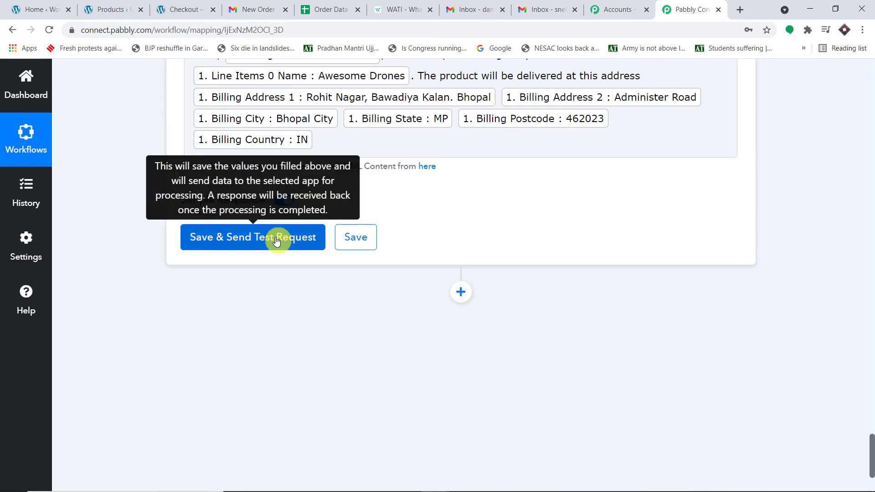
{"action": "left_click", "coordinate": [277, 241]}
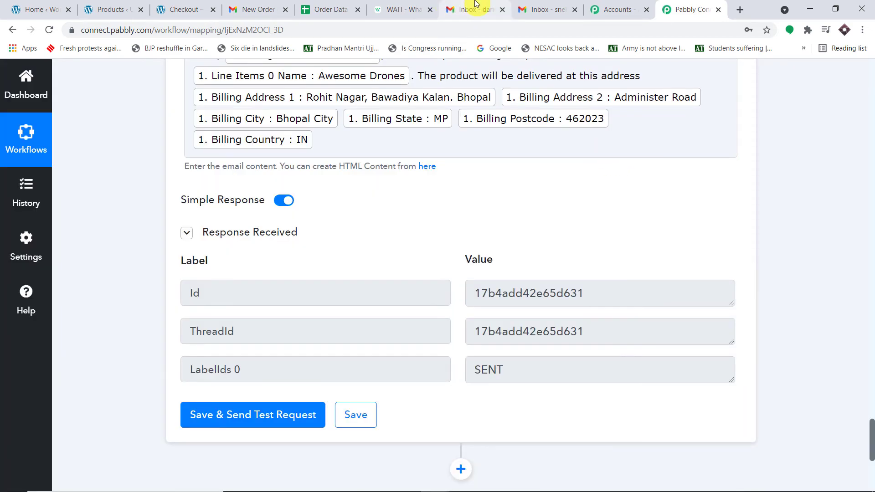
{"action": "left_click", "coordinate": [476, 9]}
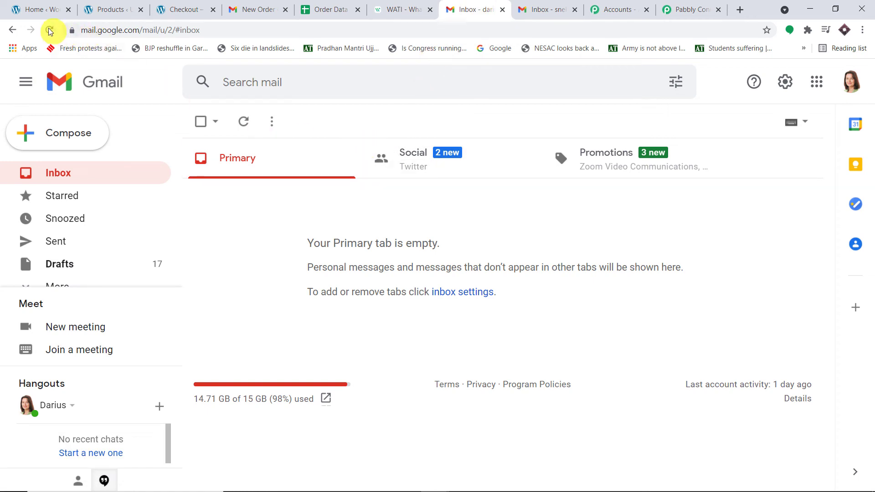
- Reload the inbox and open the Pay2Vault 'Order Confirmed' email about Awesome Drones
{"action": "left_click", "coordinate": [851, 82]}
{"action": "triple_click", "coordinate": [726, 209]}
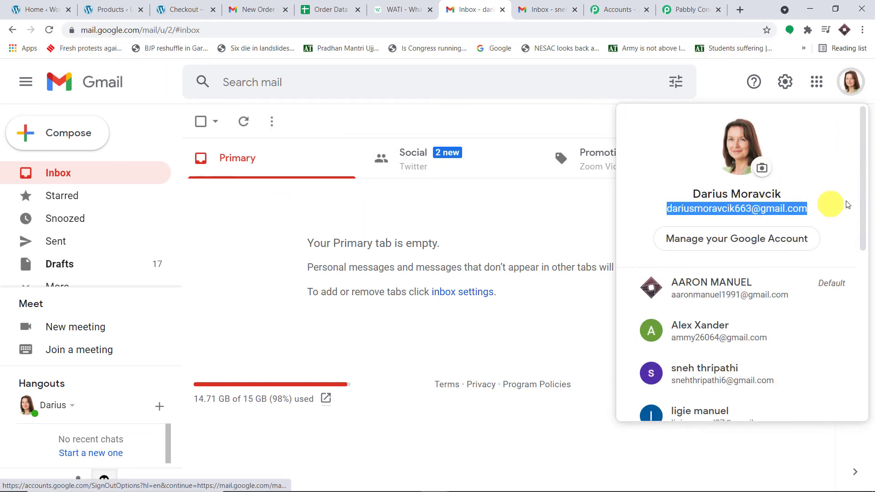
{"action": "left_click", "coordinate": [723, 82]}
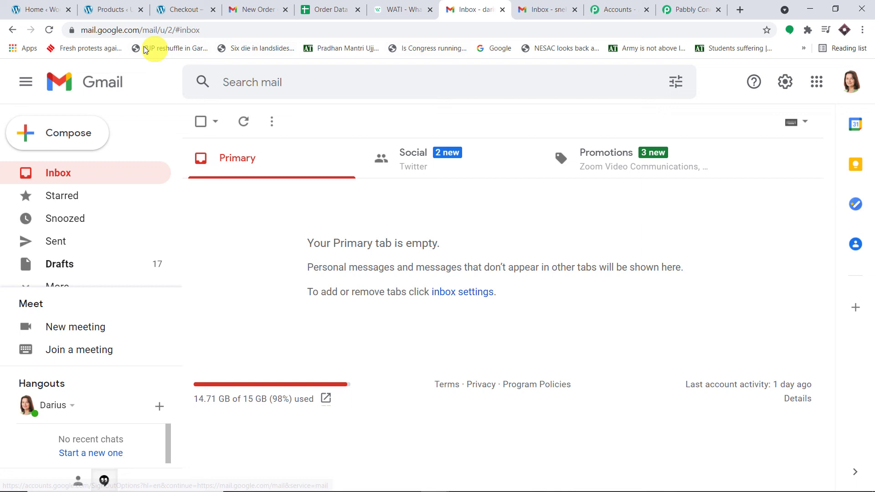
{"action": "left_click", "coordinate": [50, 30]}
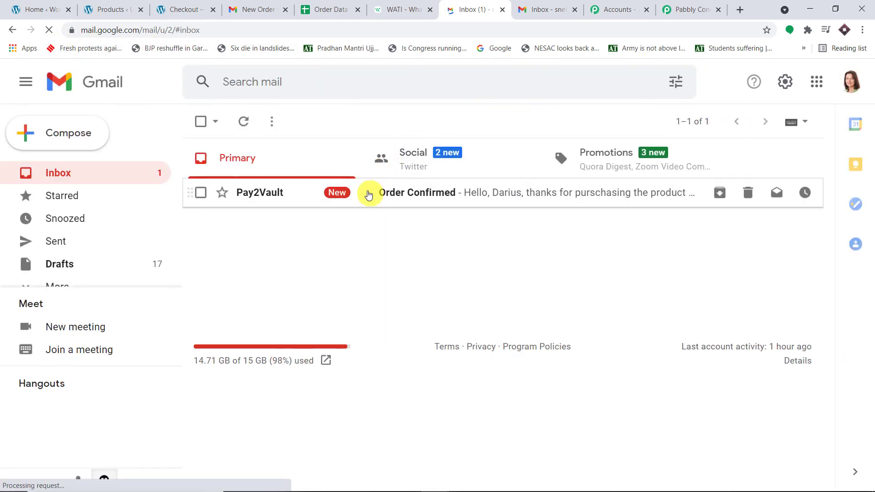
{"action": "left_click", "coordinate": [369, 195]}
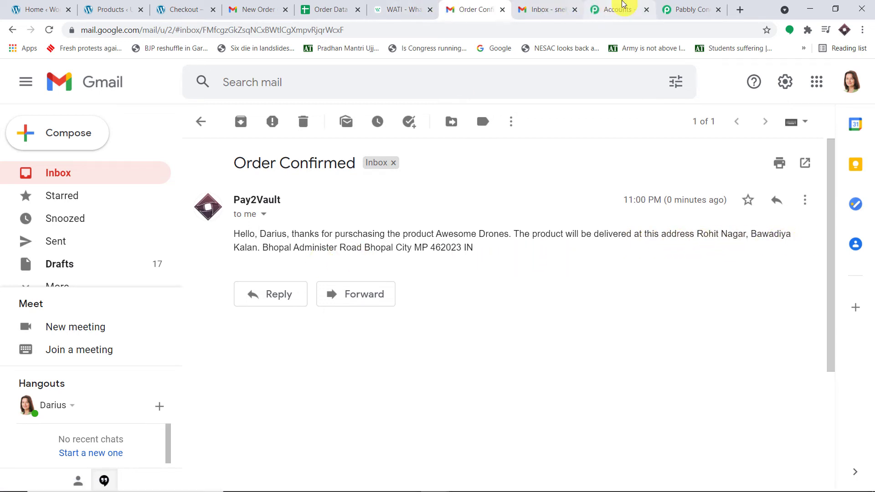
{"action": "left_click", "coordinate": [681, 9]}
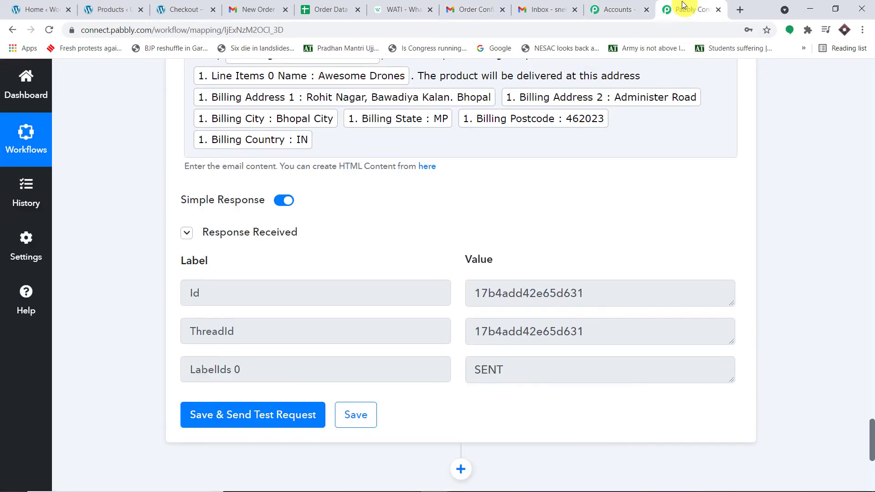
- Review the Gmail step's Response Received values, then open a blank browser tab
{"action": "scroll", "coordinate": [507, 178], "scroll_direction": "down", "scroll_amount": 3}
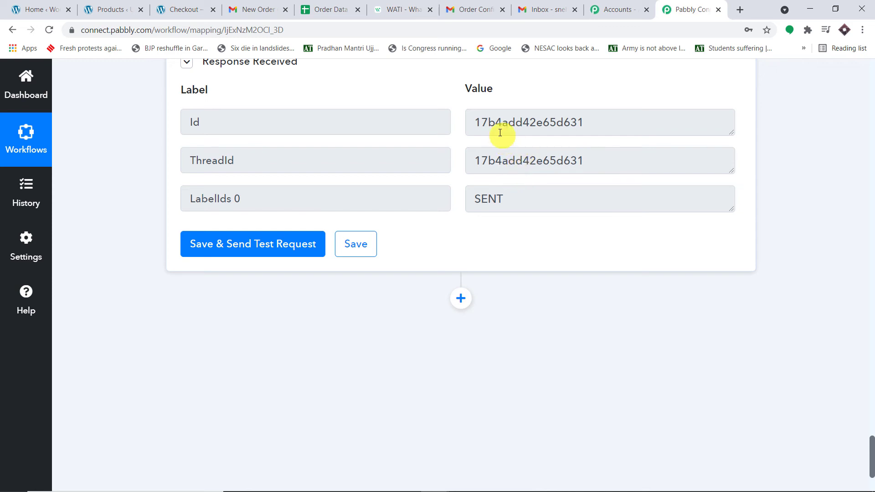
{"action": "left_click", "coordinate": [739, 10]}
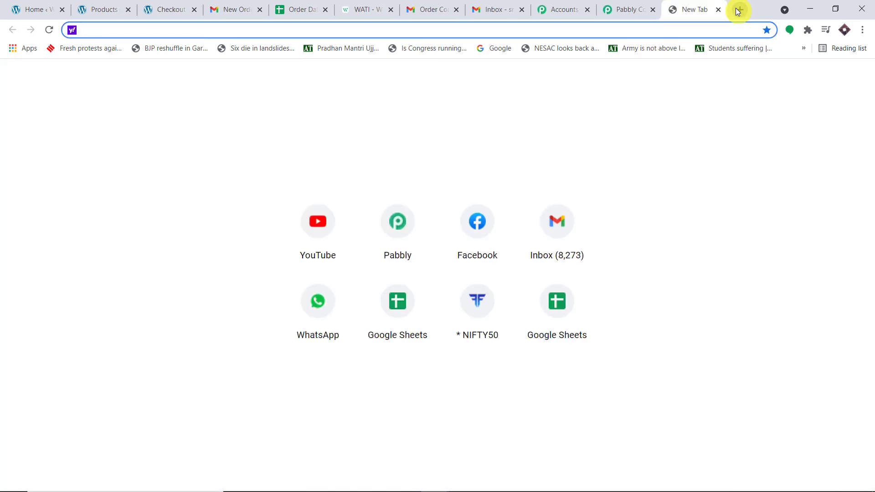
- Start a new blank spreadsheet in Google Sheets
{"action": "type", "text": "google.com"}
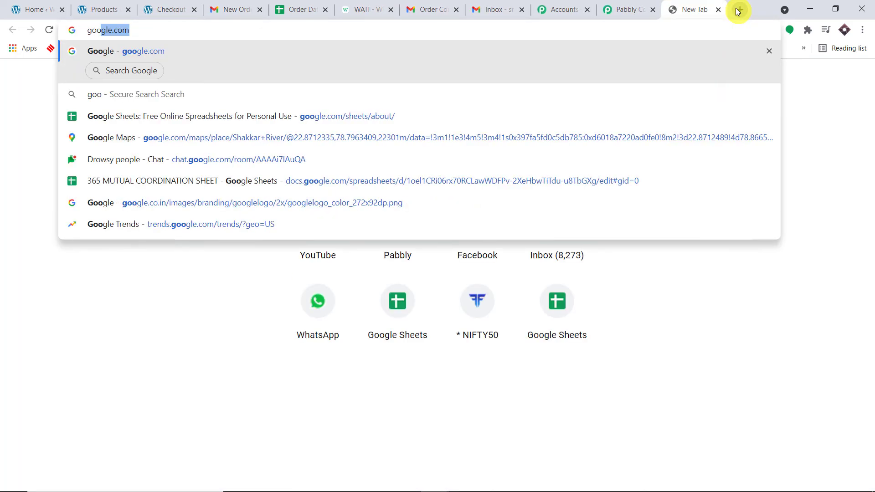
{"action": "left_click", "coordinate": [406, 112]}
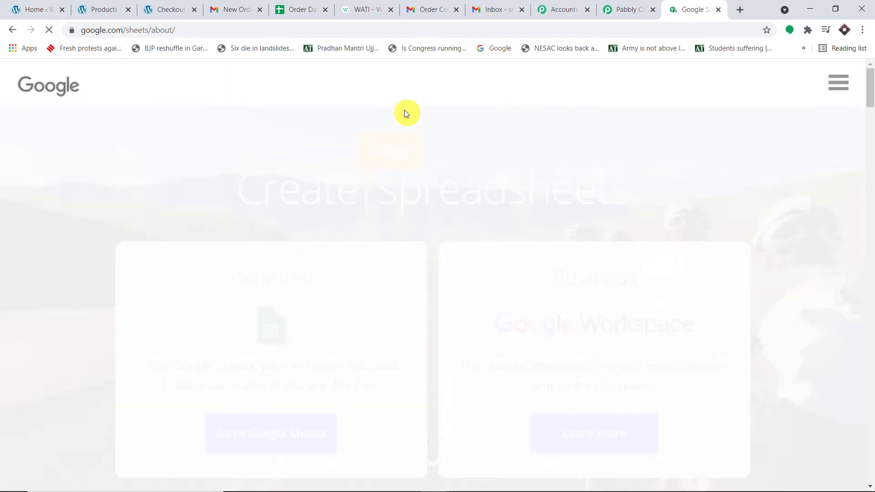
{"action": "scroll", "coordinate": [347, 305], "scroll_direction": "down", "scroll_amount": 2}
{"action": "scroll", "coordinate": [319, 315], "scroll_direction": "up", "scroll_amount": 1}
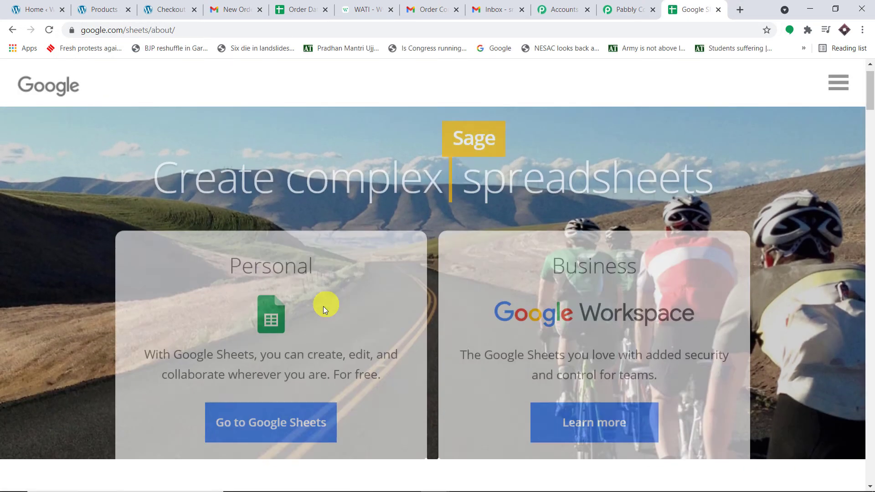
{"action": "left_click", "coordinate": [289, 430]}
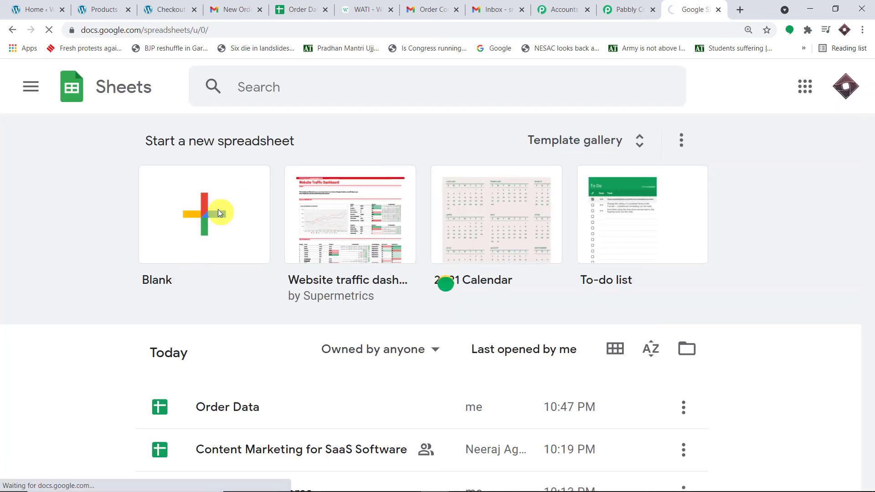
{"action": "left_click", "coordinate": [218, 211]}
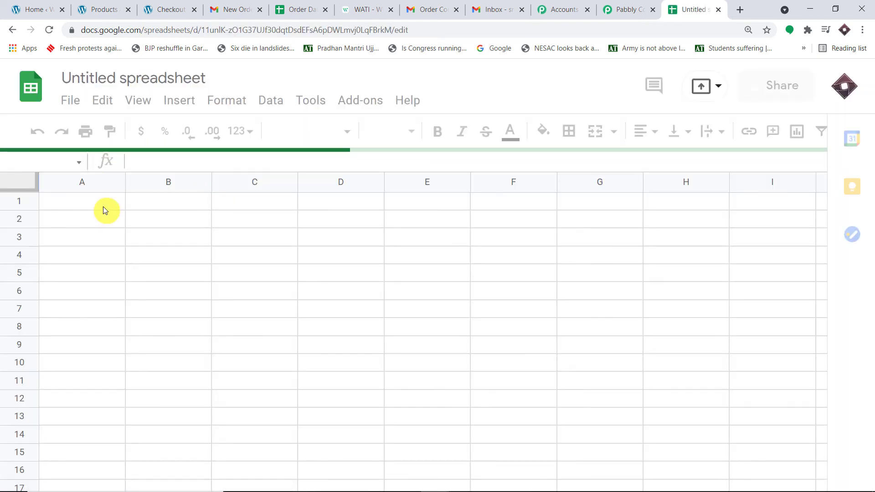
- Copy the Name, Email, Address, Phone, Product headers from Order Data into the new sheet's row 1
{"action": "left_click", "coordinate": [314, 9]}
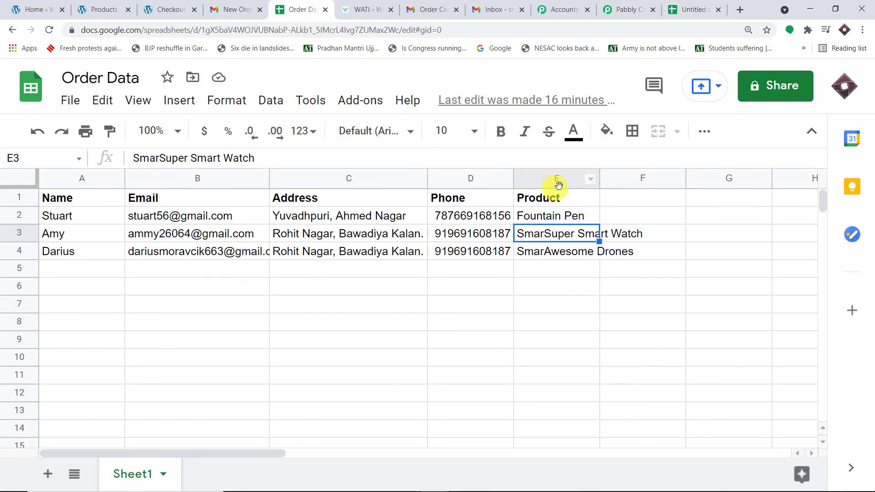
{"action": "left_click_drag", "start_coordinate": [535, 198], "coordinate": [51, 198]}
{"action": "right_click", "coordinate": [51, 198]}
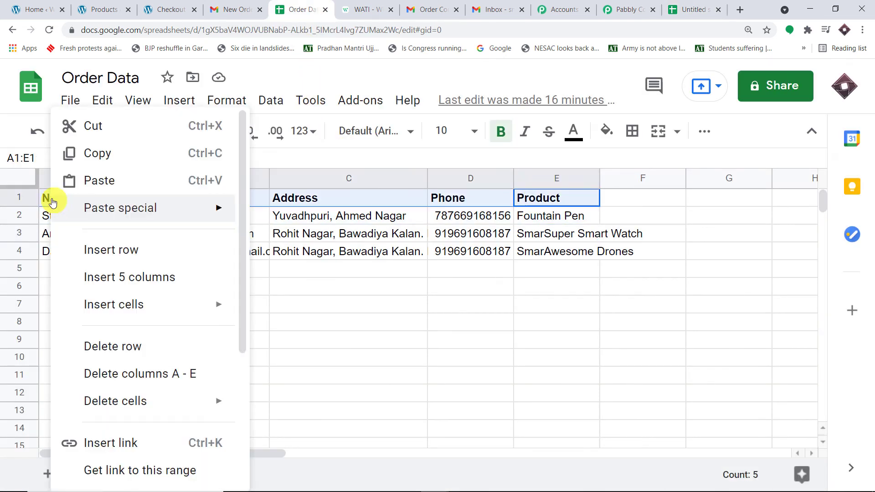
{"action": "left_click", "coordinate": [110, 154]}
{"action": "left_click", "coordinate": [691, 10]}
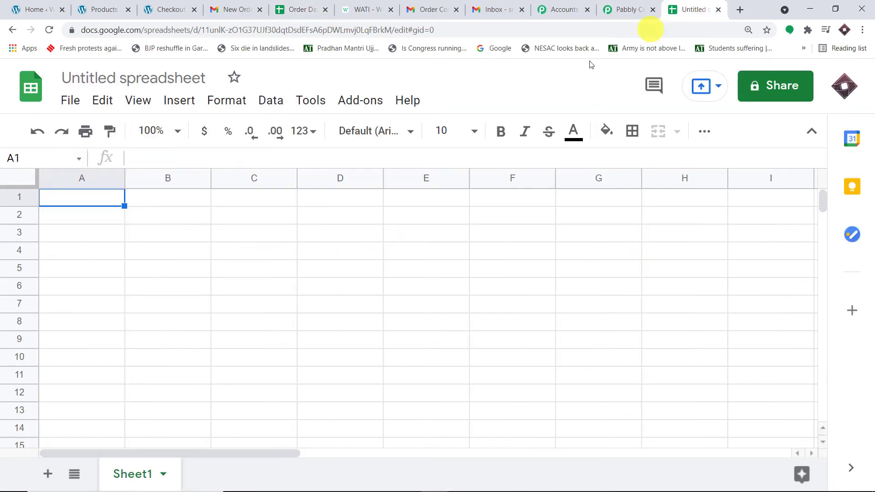
{"action": "left_click_drag", "start_coordinate": [597, 198], "coordinate": [100, 200]}
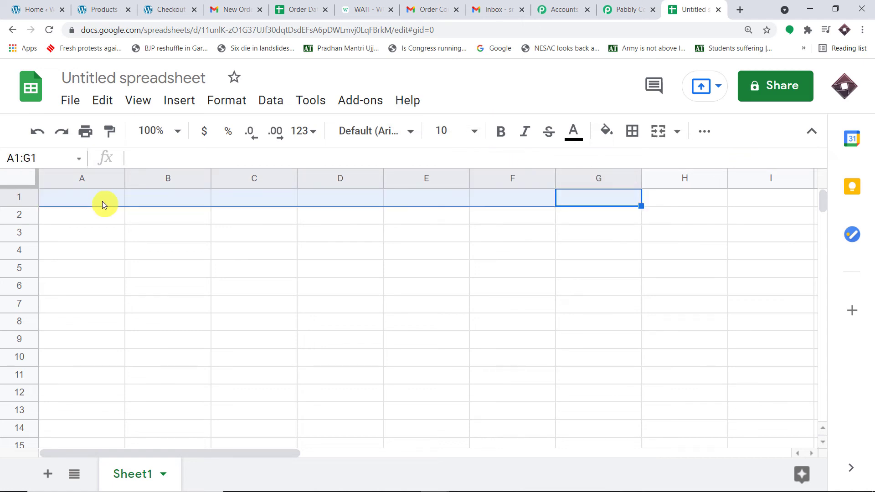
{"action": "key", "text": "ctrl+v"}
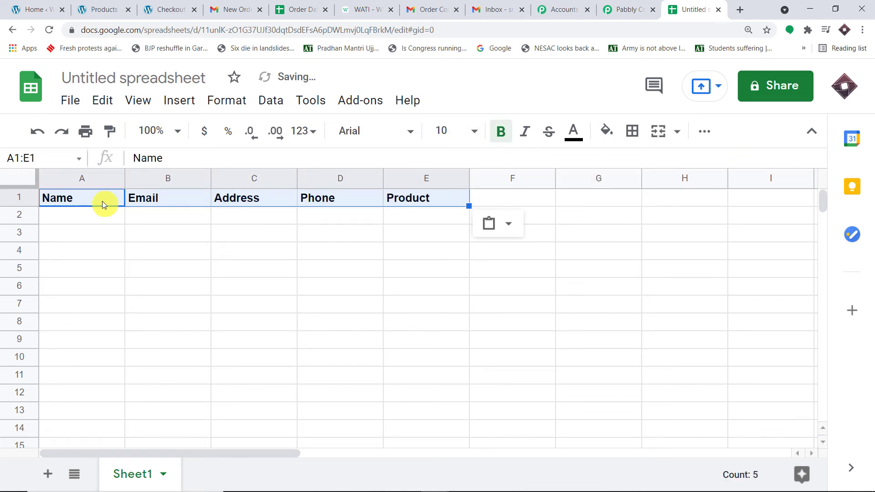
{"action": "left_click", "coordinate": [114, 215]}
{"action": "left_click", "coordinate": [146, 211]}
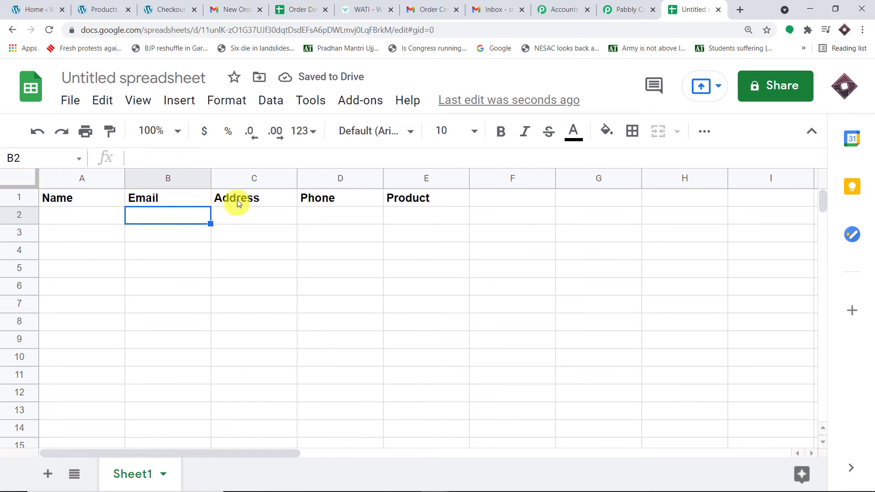
{"action": "left_click", "coordinate": [234, 201]}
{"action": "left_click", "coordinate": [335, 197]}
{"action": "left_click", "coordinate": [402, 196]}
- Title the new spreadsheet 'WooCommerce Order Data'
{"action": "left_click", "coordinate": [153, 75]}
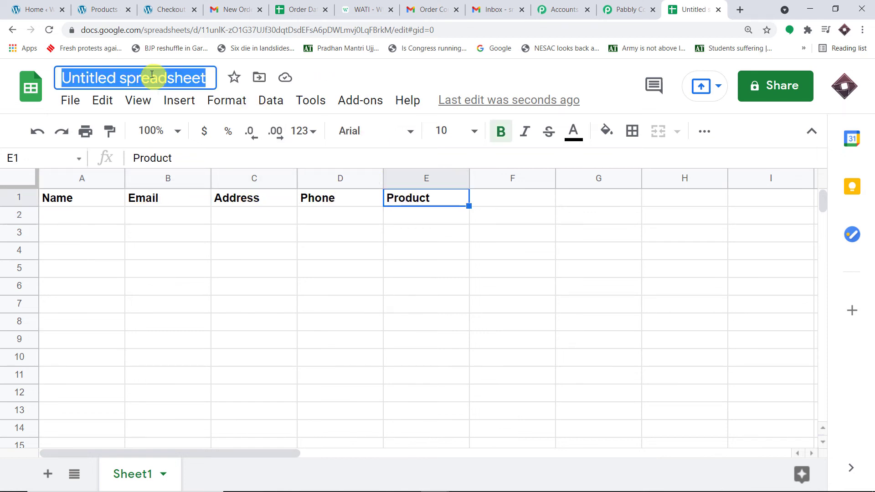
{"action": "key", "text": "BackSpace"}
{"action": "type", "text": "W"}
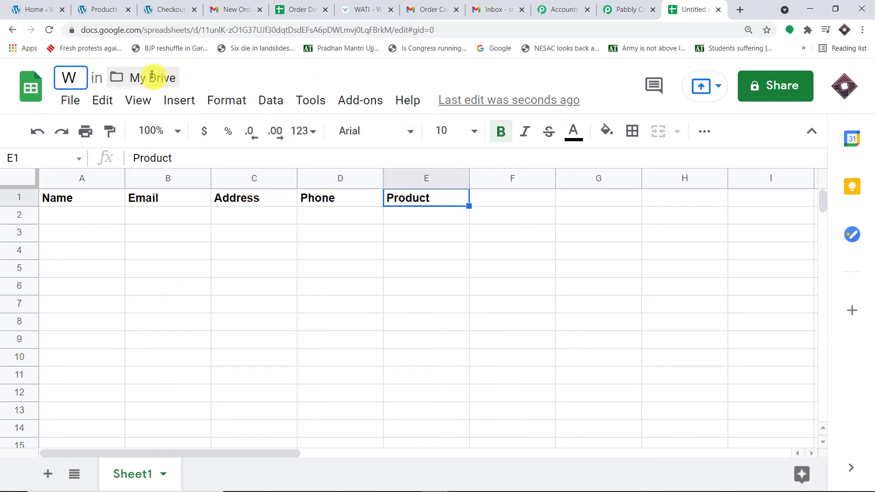
{"action": "type", "text": "ooCommerce "}
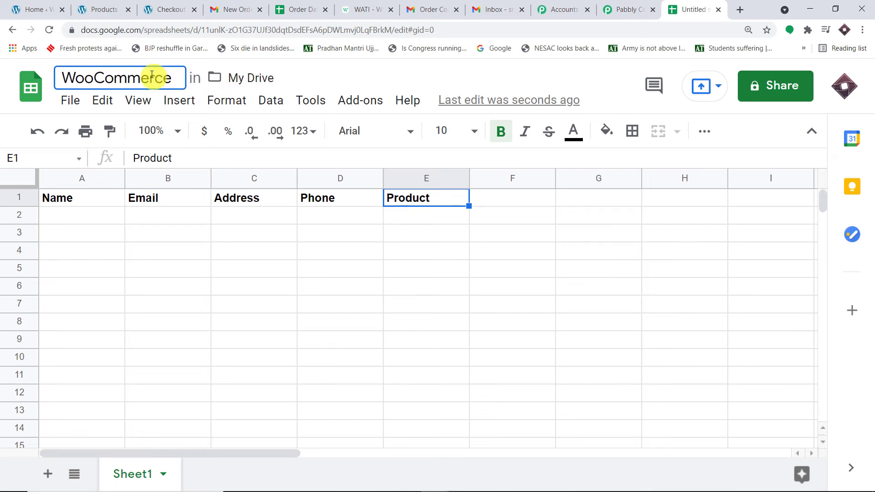
{"action": "type", "text": "Order "}
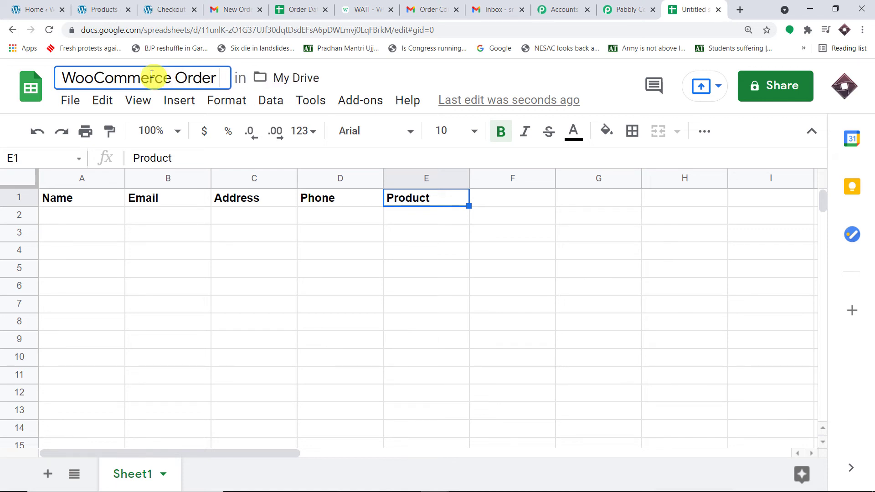
{"action": "type", "text": "Data"}
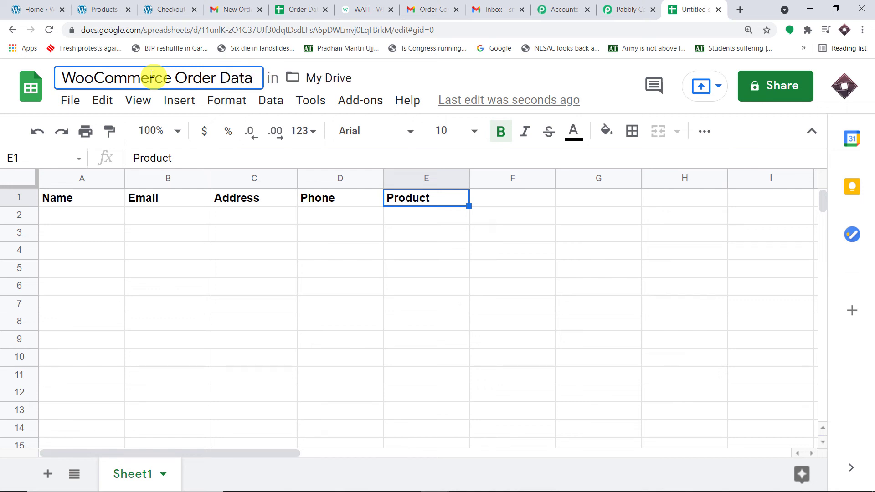
{"action": "left_click", "coordinate": [249, 297]}
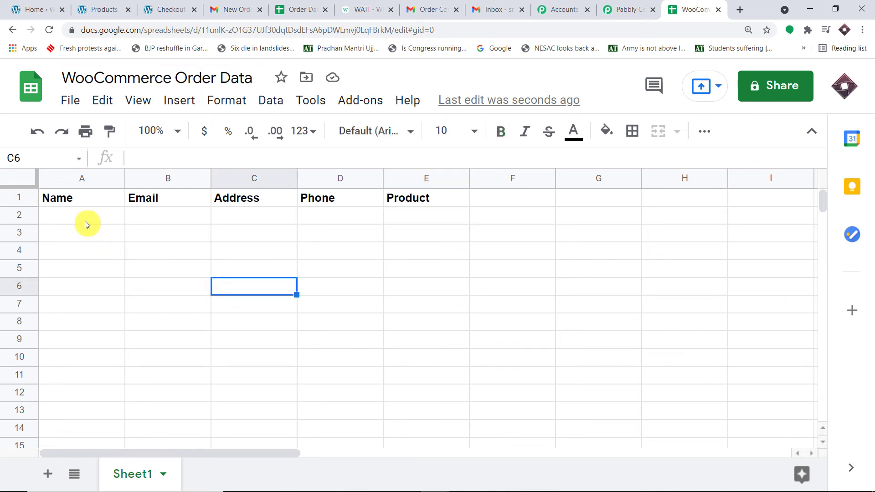
- Add a Google Sheets action step after the Gmail email step
{"action": "left_click", "coordinate": [627, 10]}
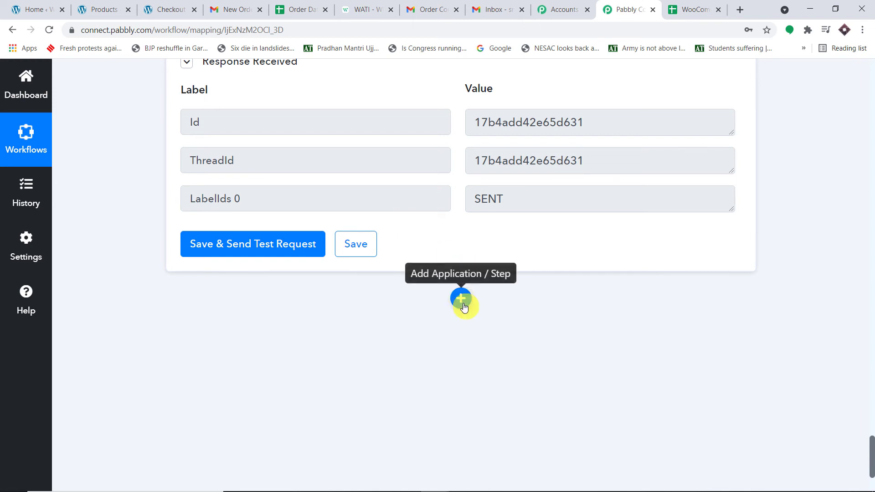
{"action": "left_click", "coordinate": [462, 305]}
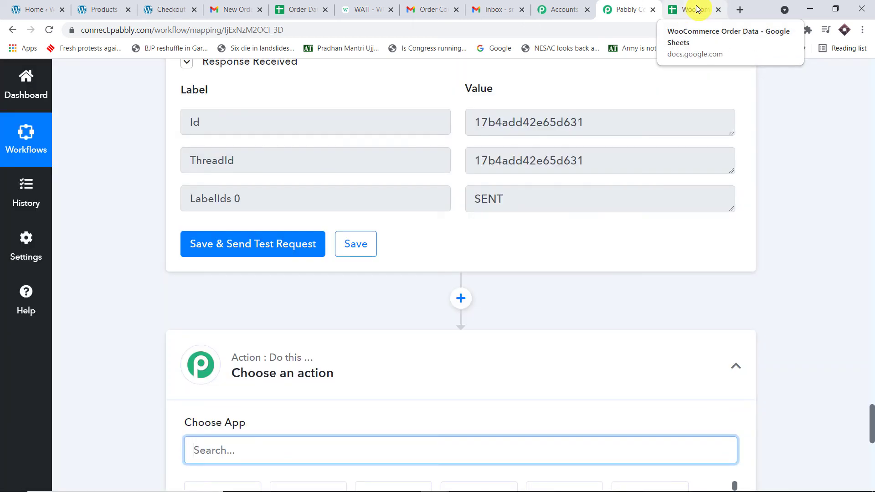
{"action": "scroll", "coordinate": [485, 318], "scroll_direction": "down", "scroll_amount": 5}
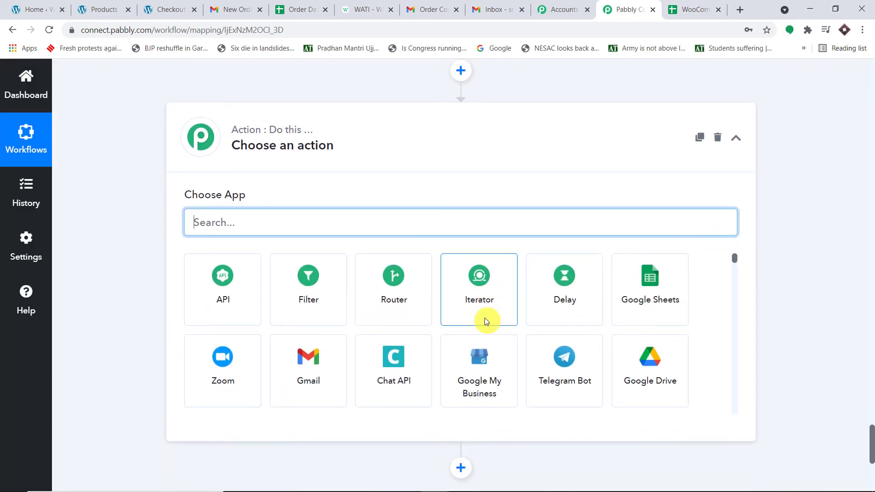
{"action": "type", "text": "google"}
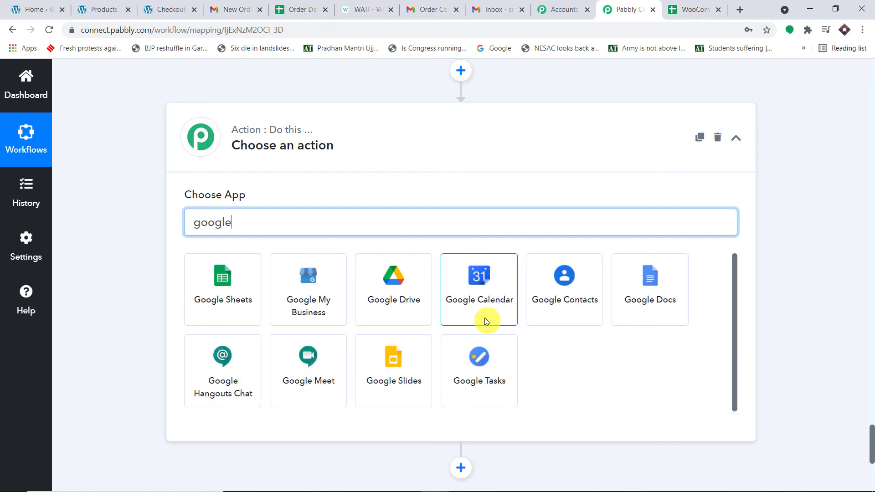
{"action": "left_click", "coordinate": [237, 306]}
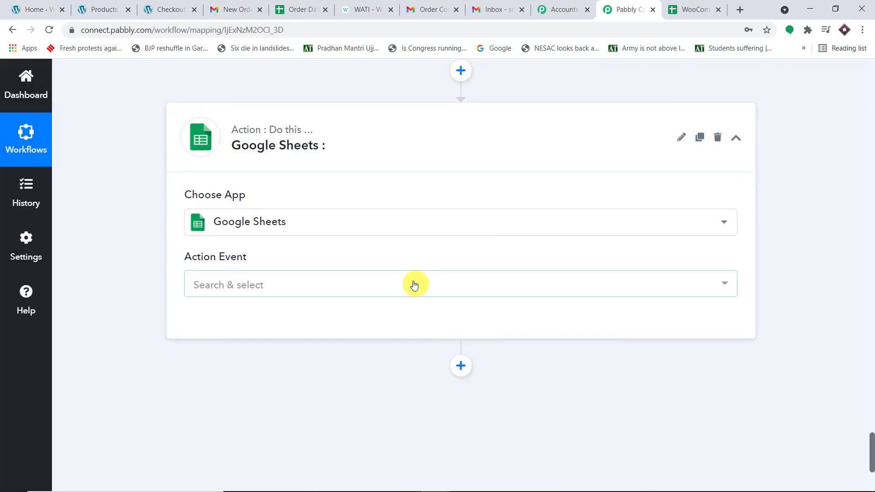
- Set the Google Sheets action event to Add New Row
{"action": "left_click", "coordinate": [410, 286]}
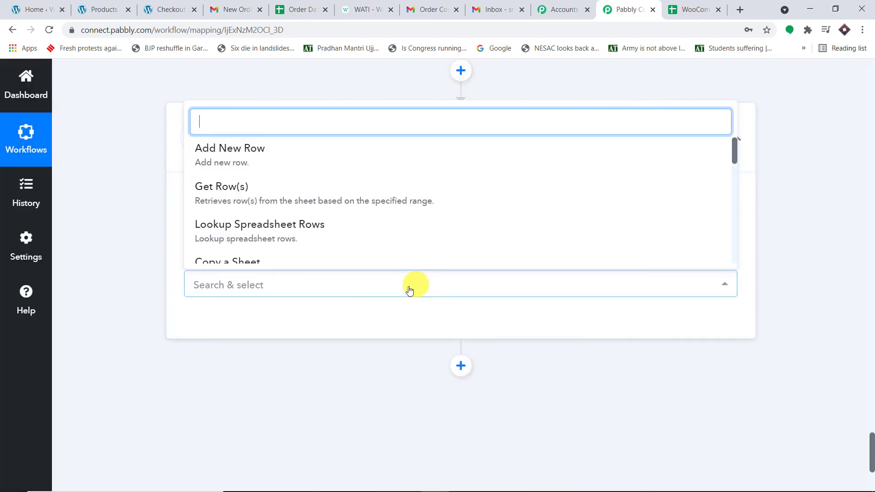
{"action": "left_click", "coordinate": [355, 165]}
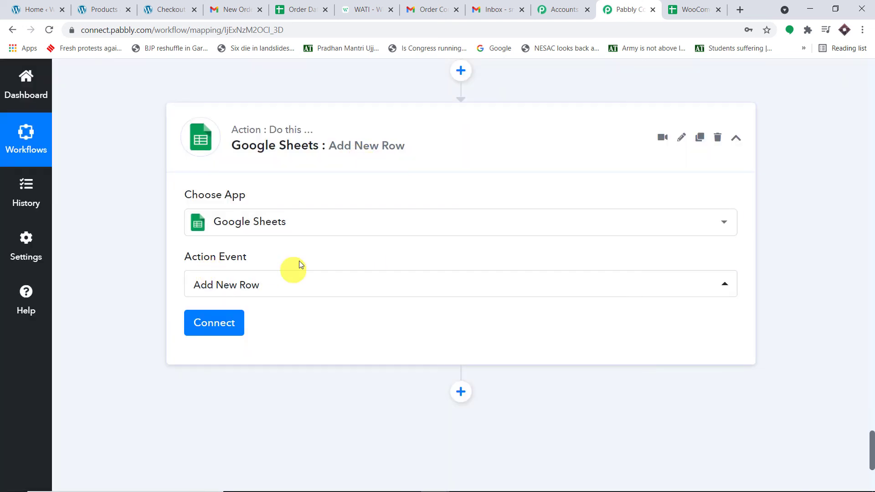
{"action": "left_click", "coordinate": [696, 4]}
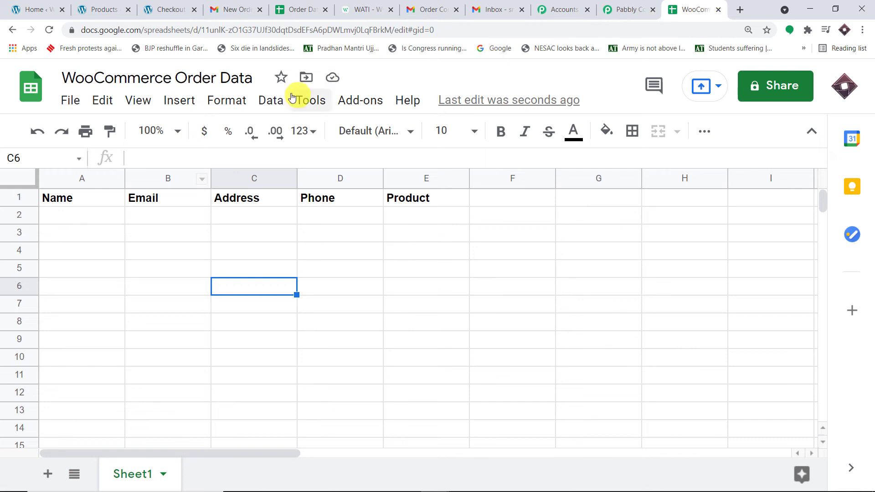
- Point out the empty row 2 cells under Name, Email, Address, Phone and Product, then return to Pabbly
{"action": "left_click", "coordinate": [98, 218]}
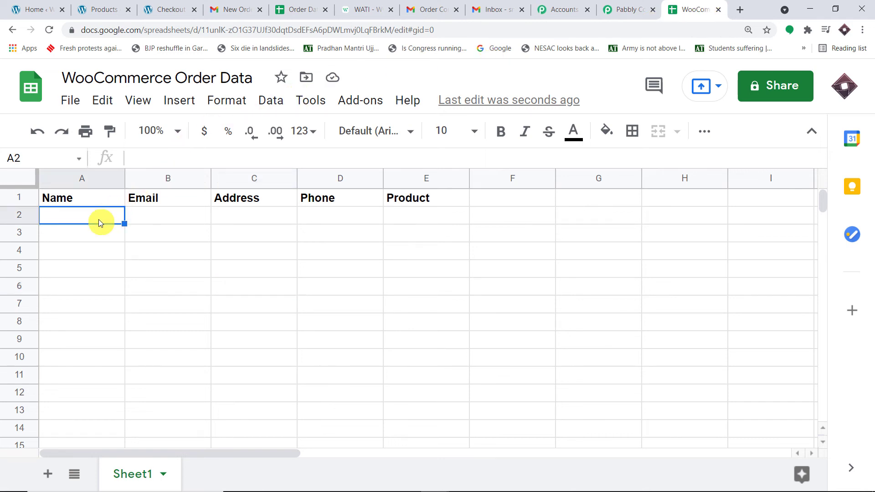
{"action": "left_click", "coordinate": [162, 218]}
{"action": "left_click", "coordinate": [262, 214]}
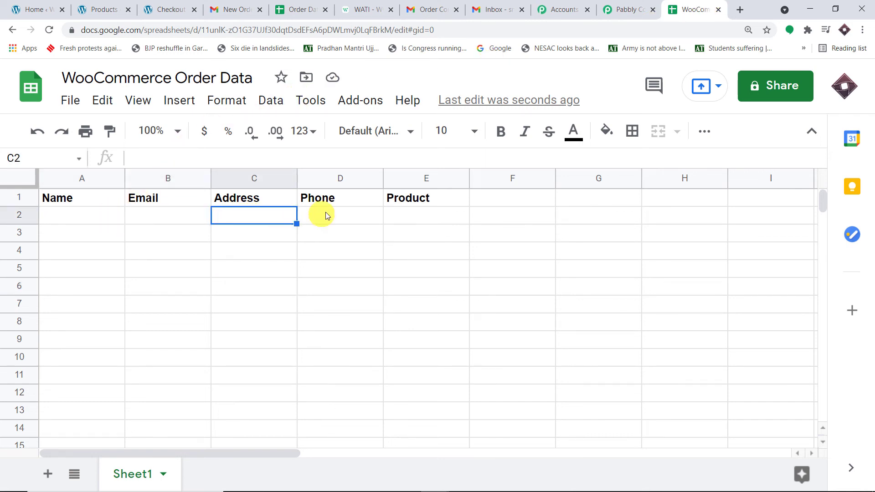
{"action": "left_click", "coordinate": [347, 217]}
{"action": "left_click", "coordinate": [422, 220]}
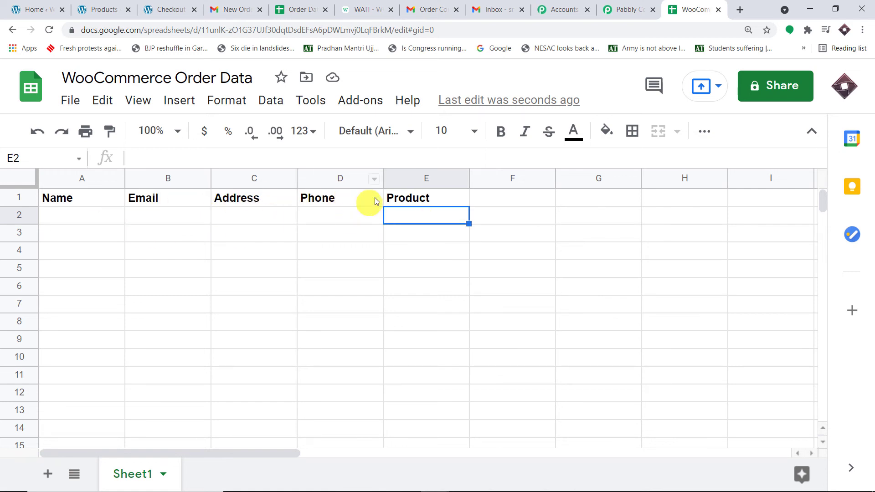
{"action": "left_click", "coordinate": [20, 219]}
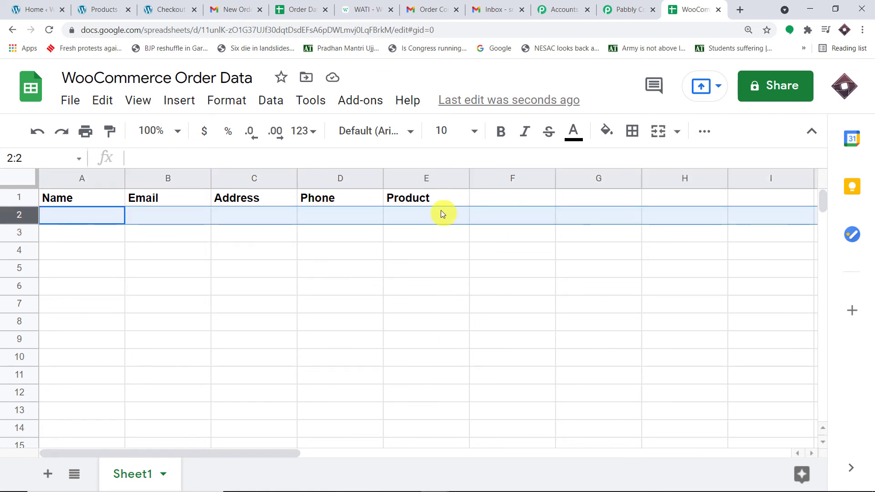
{"action": "left_click", "coordinate": [627, 9]}
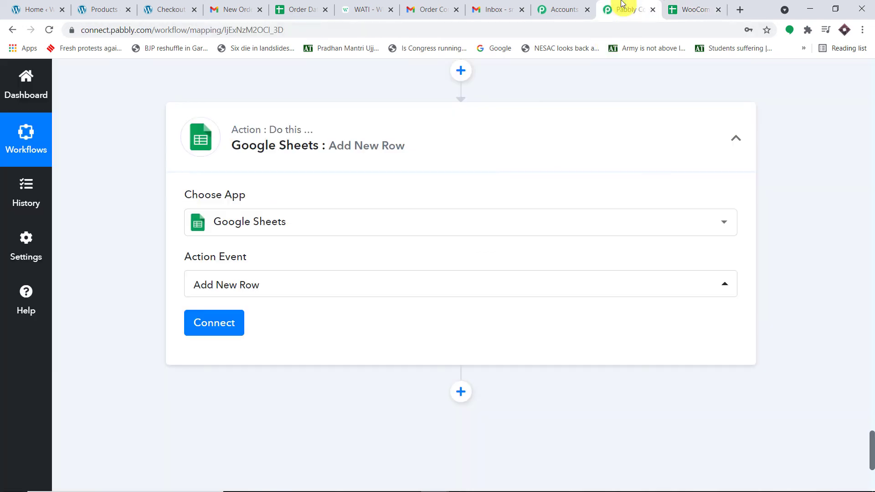
- Add a new Google Sheets connection by signing in with a Google account and granting Sheets access
{"action": "left_click", "coordinate": [214, 322]}
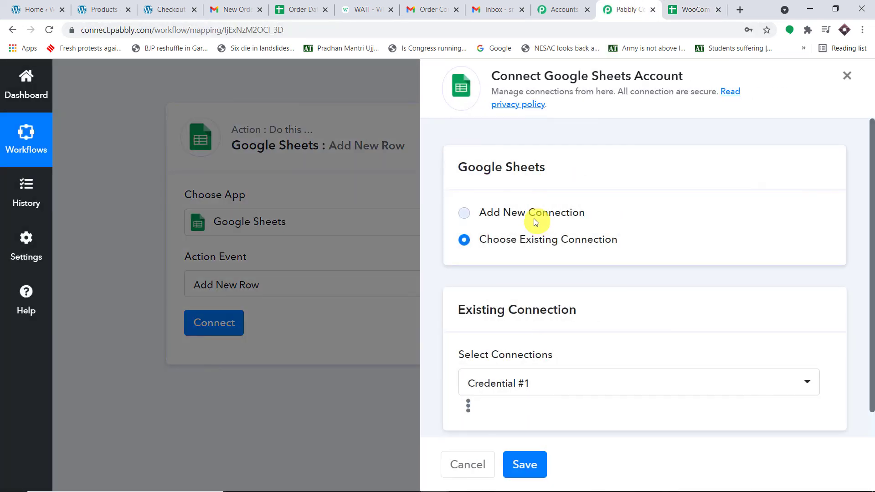
{"action": "left_click", "coordinate": [533, 215]}
{"action": "left_click", "coordinate": [547, 363]}
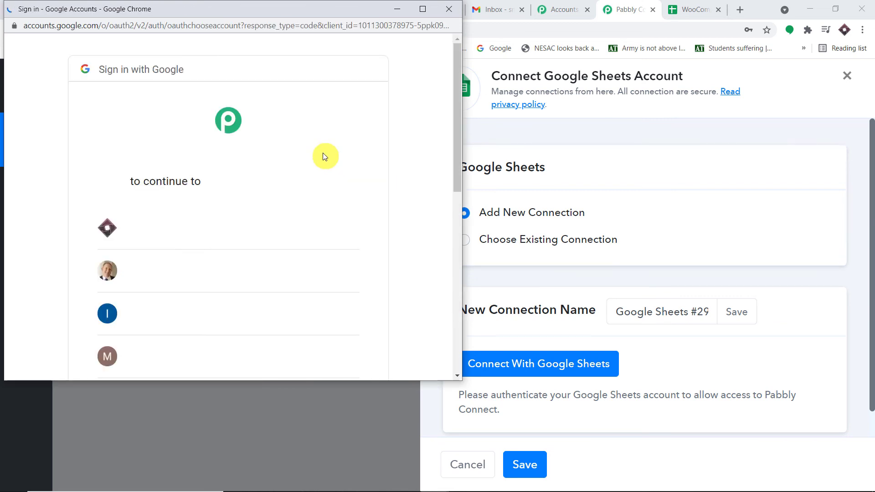
{"action": "left_click_drag", "start_coordinate": [297, 11], "coordinate": [654, 69]}
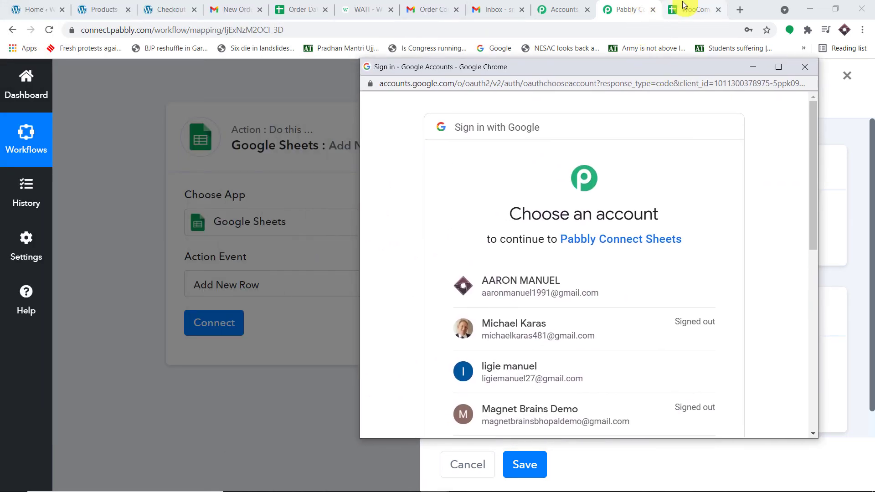
{"action": "left_click", "coordinate": [583, 283]}
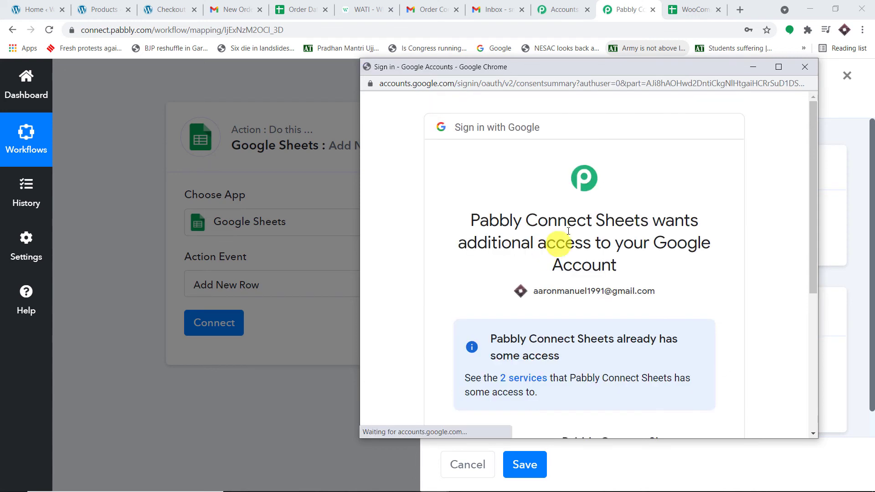
{"action": "scroll", "coordinate": [608, 204], "scroll_direction": "down", "scroll_amount": 5}
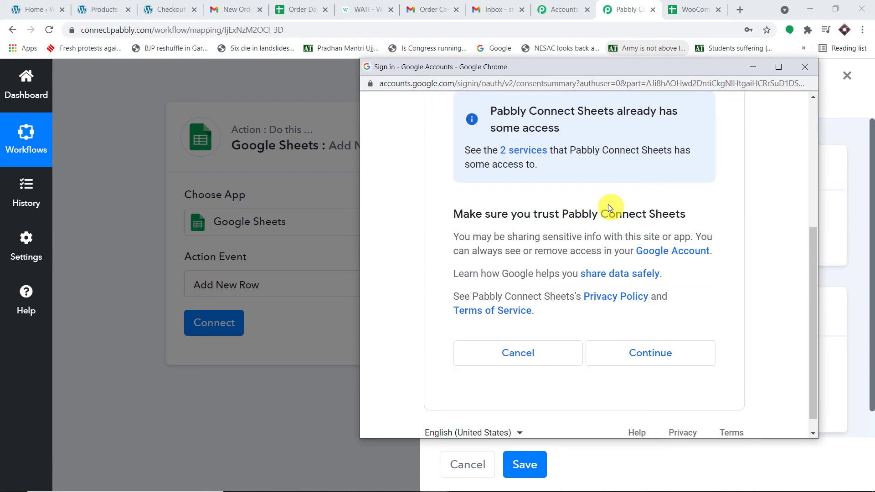
{"action": "left_click", "coordinate": [659, 354]}
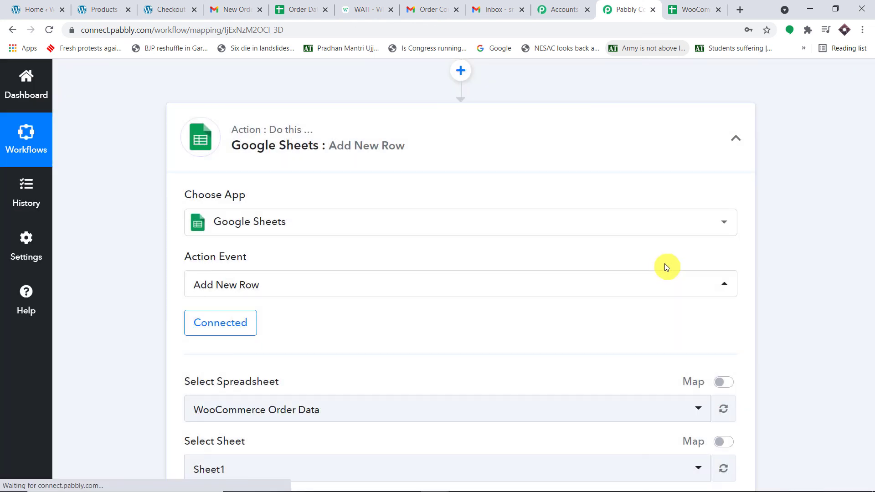
- Choose WooCommerce Order Data as the spreadsheet for the Google Sheets step
{"action": "scroll", "coordinate": [665, 264], "scroll_direction": "down", "scroll_amount": 3}
{"action": "scroll", "coordinate": [340, 228], "scroll_direction": "down", "scroll_amount": 1}
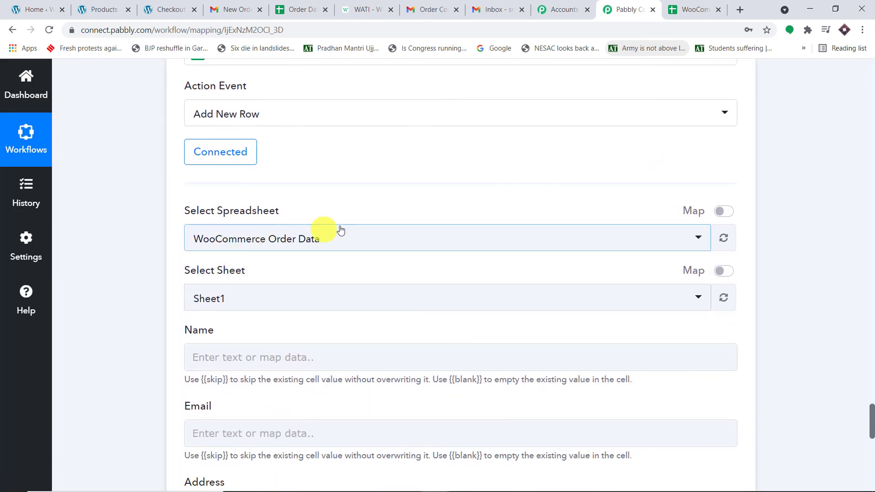
{"action": "left_click", "coordinate": [297, 242]}
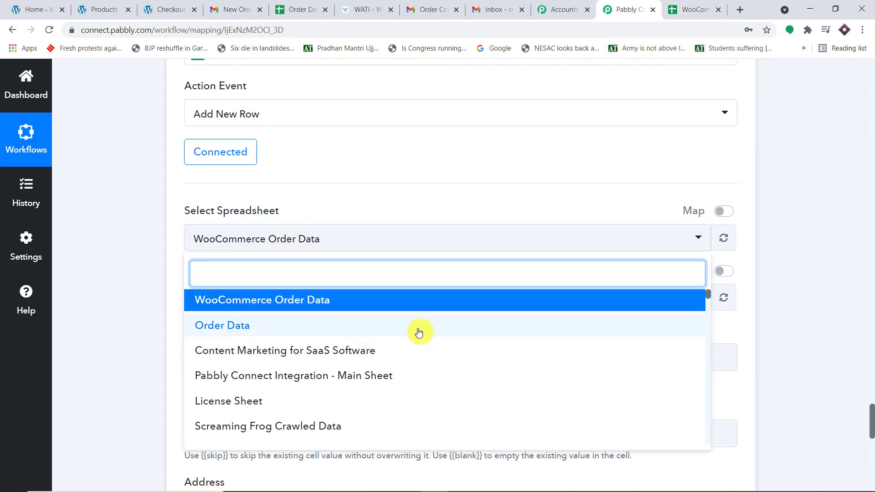
{"action": "scroll", "coordinate": [412, 326], "scroll_direction": "down", "scroll_amount": 4}
{"action": "scroll", "coordinate": [408, 327], "scroll_direction": "down", "scroll_amount": 15}
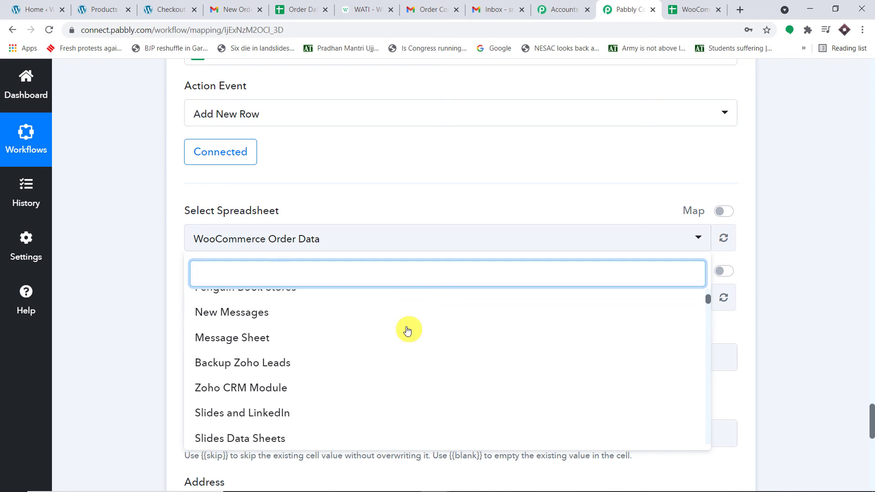
{"action": "scroll", "coordinate": [407, 330], "scroll_direction": "down", "scroll_amount": 5}
{"action": "scroll", "coordinate": [407, 330], "scroll_direction": "up", "scroll_amount": 8}
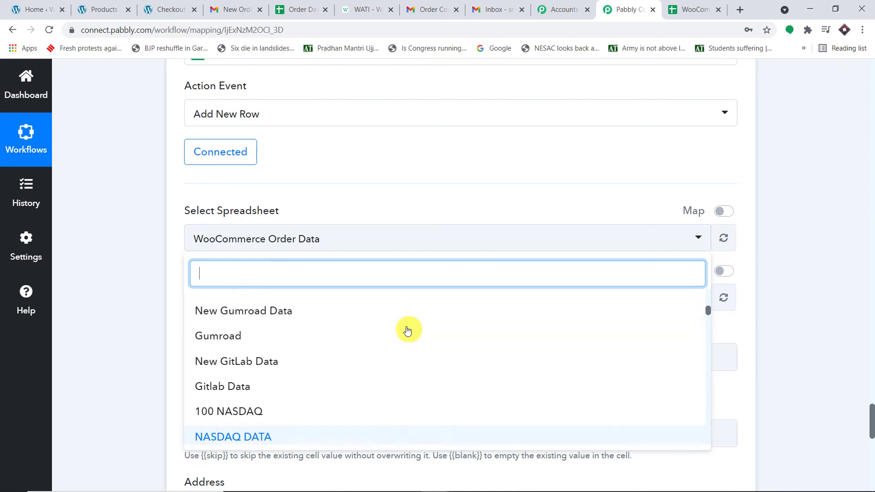
{"action": "scroll", "coordinate": [407, 330], "scroll_direction": "up", "scroll_amount": 10}
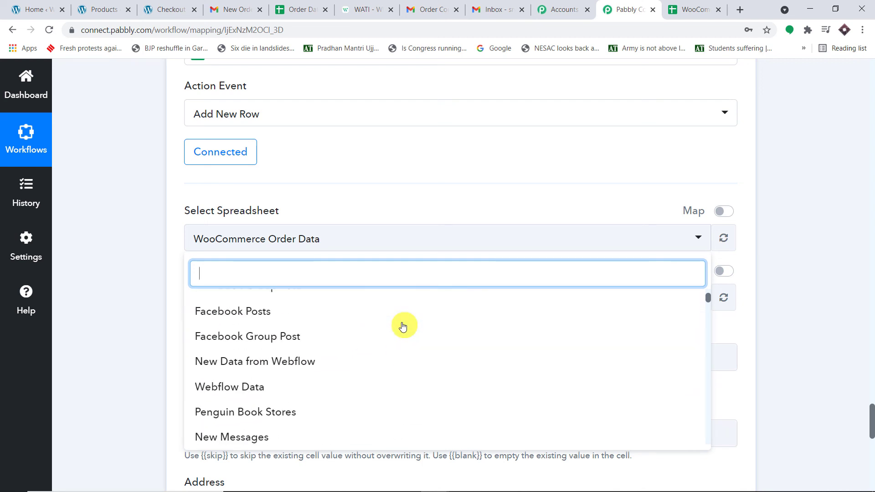
{"action": "scroll", "coordinate": [403, 326], "scroll_direction": "up", "scroll_amount": 5}
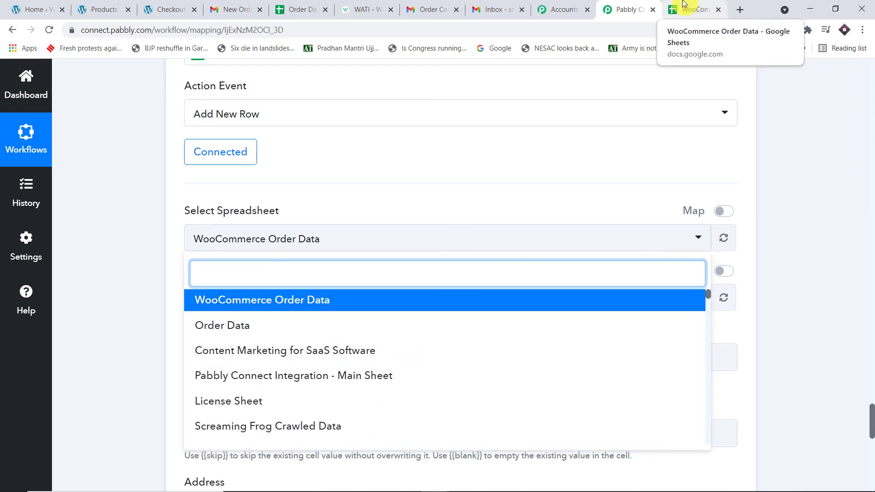
{"action": "left_click", "coordinate": [307, 301]}
{"action": "scroll", "coordinate": [289, 239], "scroll_direction": "down", "scroll_amount": 1}
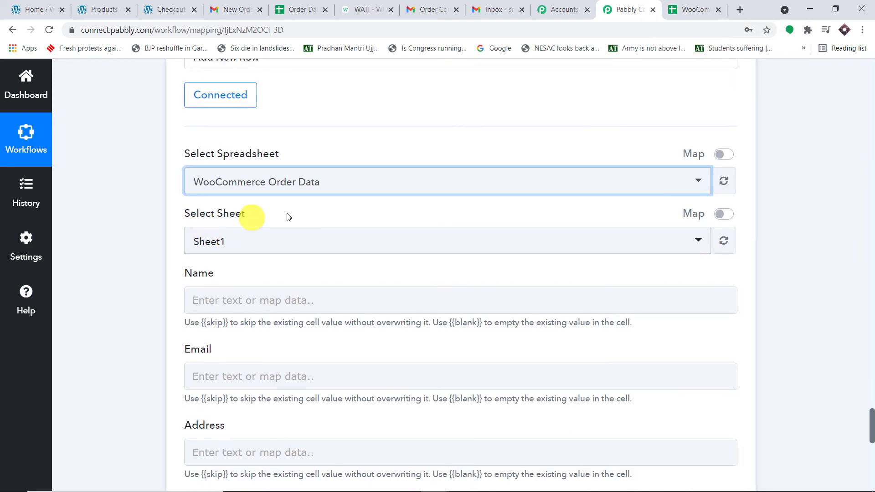
{"action": "left_click", "coordinate": [694, 8]}
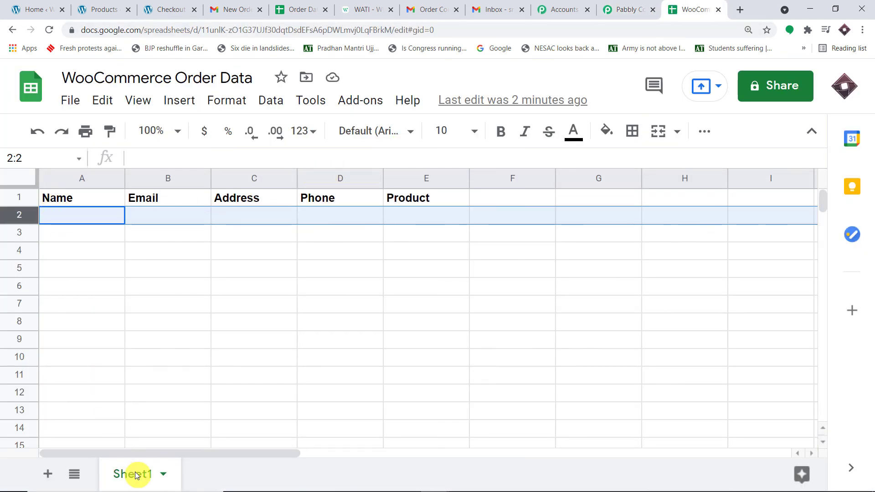
{"action": "left_click", "coordinate": [620, 14]}
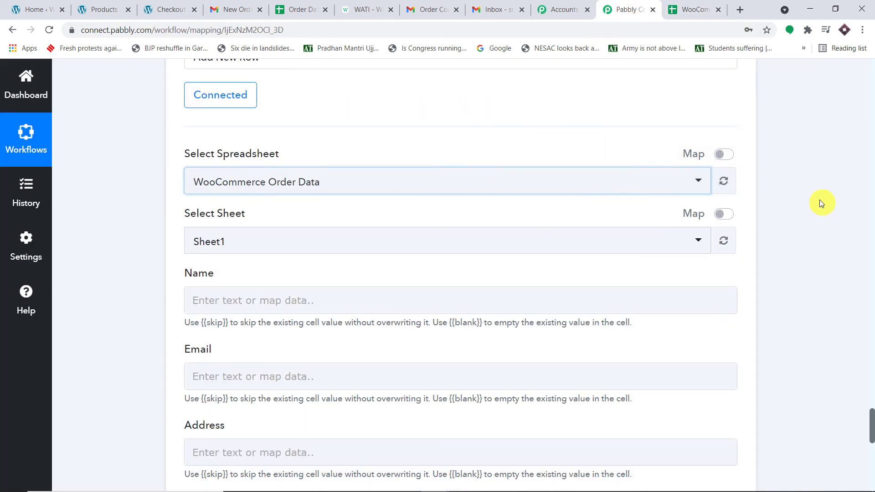
{"action": "scroll", "coordinate": [572, 244], "scroll_direction": "down", "scroll_amount": 2}
{"action": "scroll", "coordinate": [304, 169], "scroll_direction": "down", "scroll_amount": 1}
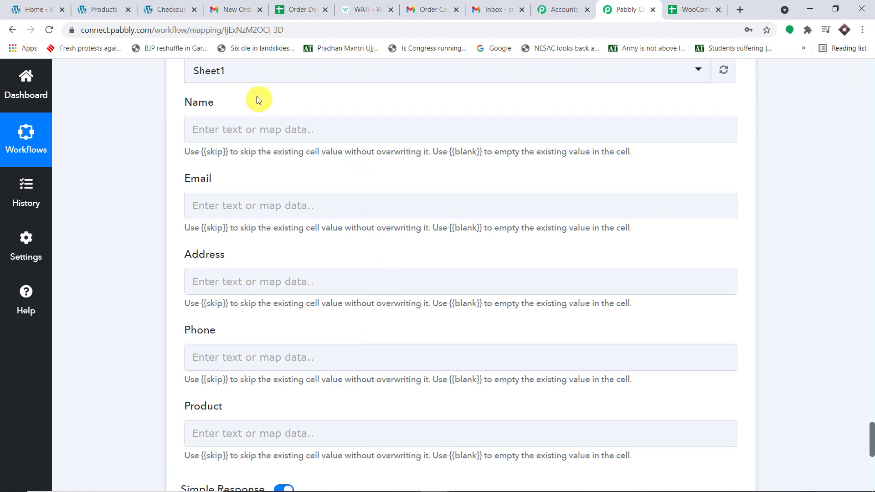
{"action": "left_click", "coordinate": [692, 10]}
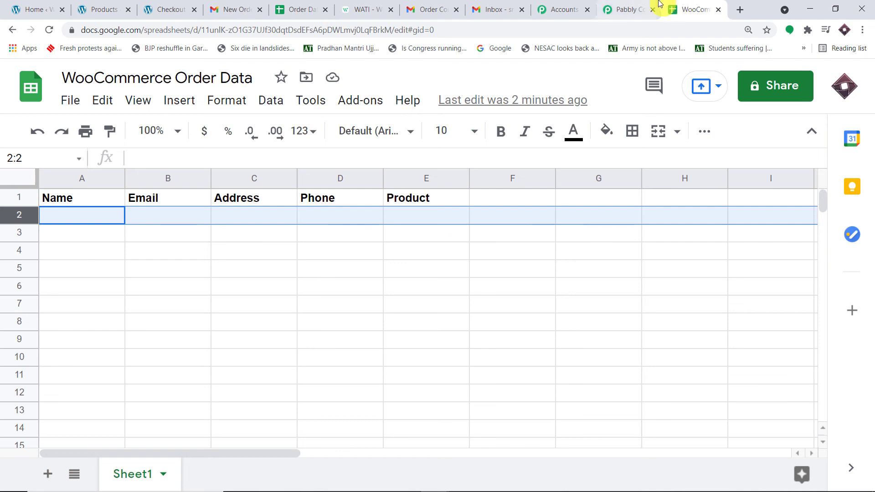
{"action": "left_click", "coordinate": [627, 9]}
- Map the billing first name into Name and the billing email into Email
{"action": "left_click", "coordinate": [278, 132]}
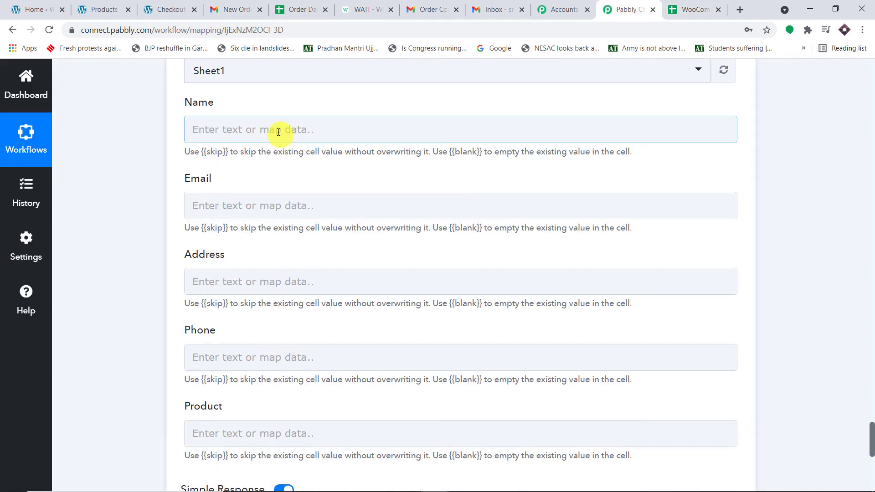
{"action": "left_click", "coordinate": [303, 245]}
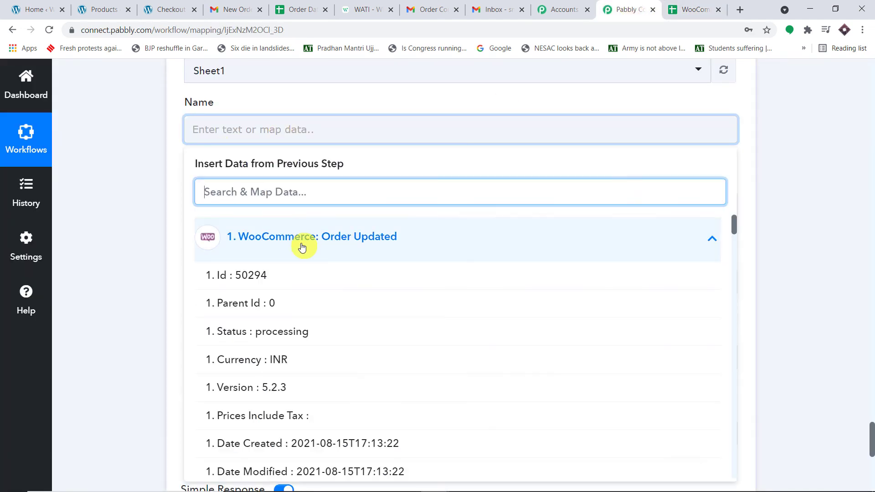
{"action": "scroll", "coordinate": [333, 314], "scroll_direction": "down", "scroll_amount": 1}
{"action": "scroll", "coordinate": [327, 285], "scroll_direction": "up", "scroll_amount": 1}
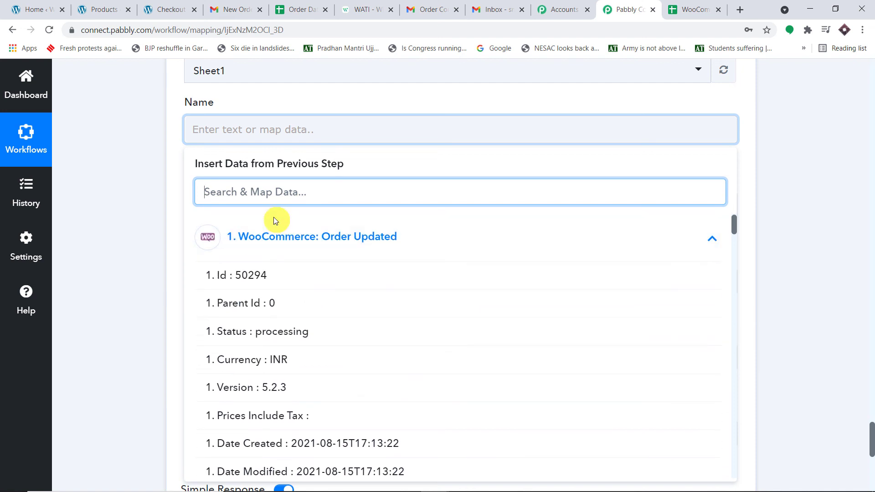
{"action": "type", "text": "dar"}
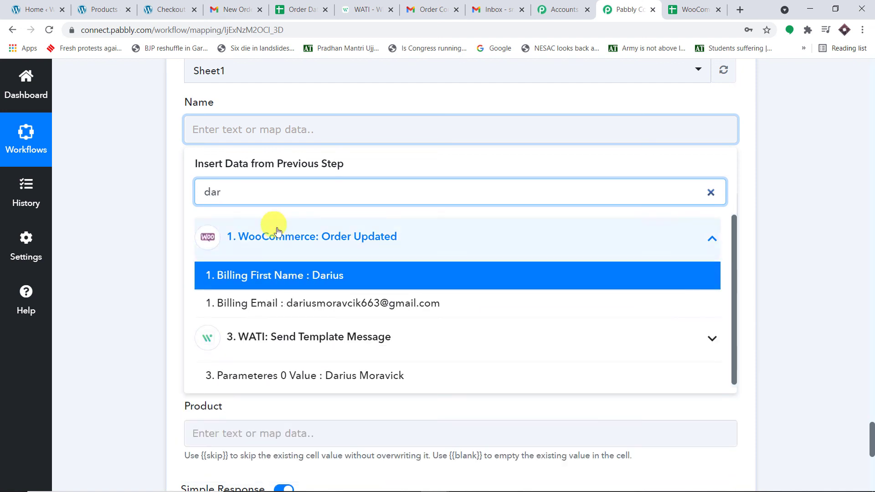
{"action": "left_click", "coordinate": [325, 283]}
{"action": "left_click", "coordinate": [775, 160]}
{"action": "scroll", "coordinate": [775, 160], "scroll_direction": "down", "scroll_amount": 3}
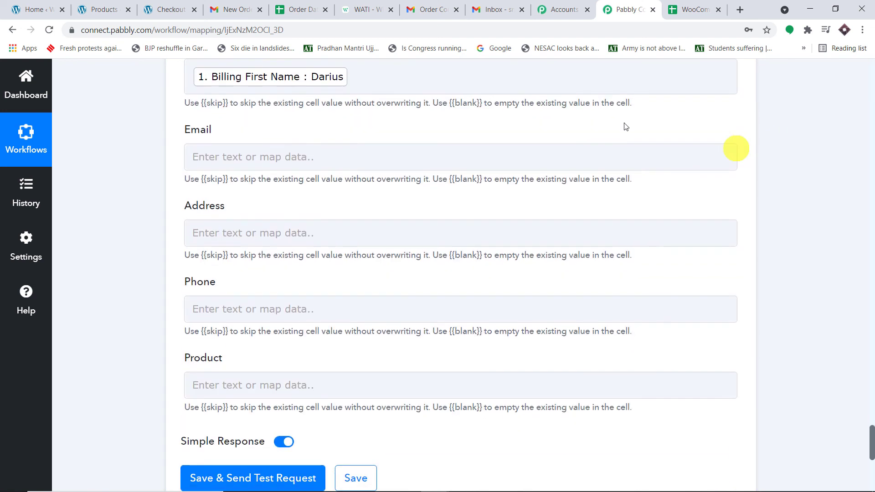
{"action": "left_click", "coordinate": [354, 102]}
{"action": "left_click", "coordinate": [337, 220]}
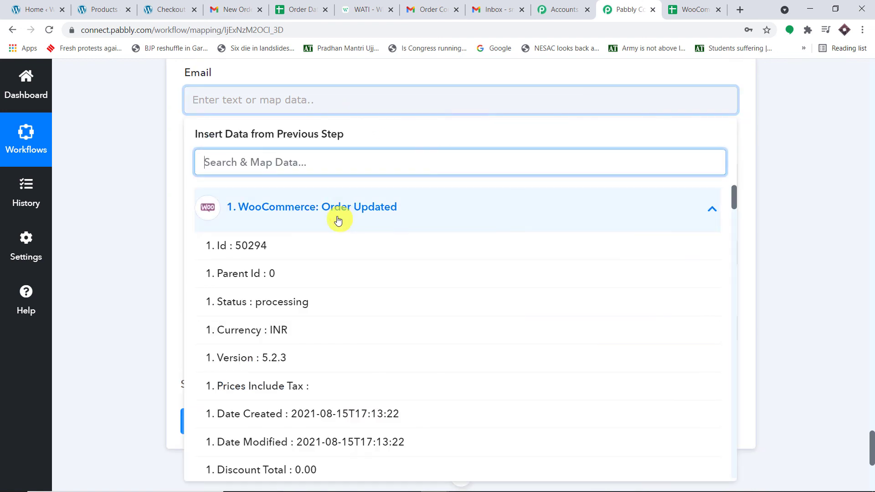
{"action": "type", "text": "dar"}
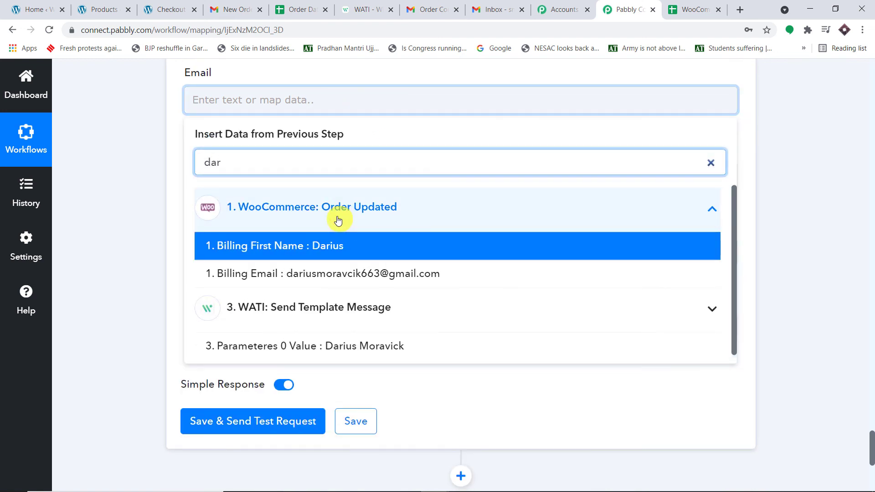
{"action": "left_click", "coordinate": [361, 274]}
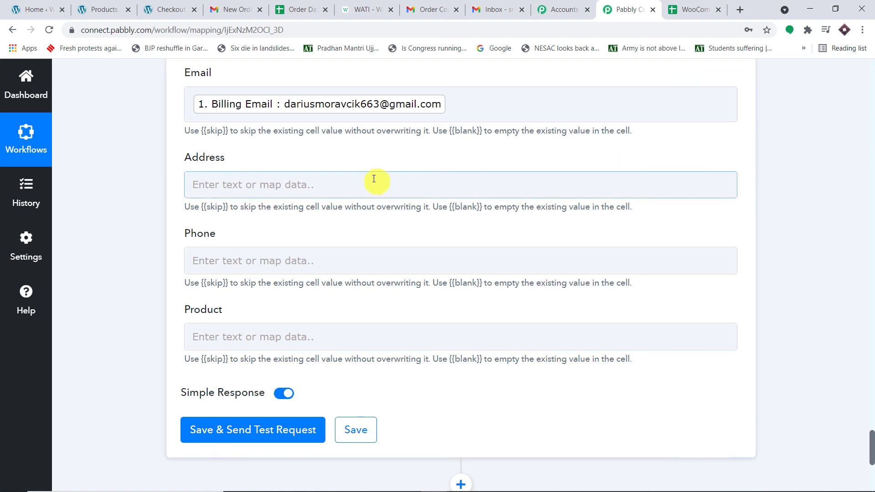
- Map Billing Address 1 into Address and Billing Phone into Phone
{"action": "left_click", "coordinate": [374, 178]}
{"action": "left_click", "coordinate": [305, 290]}
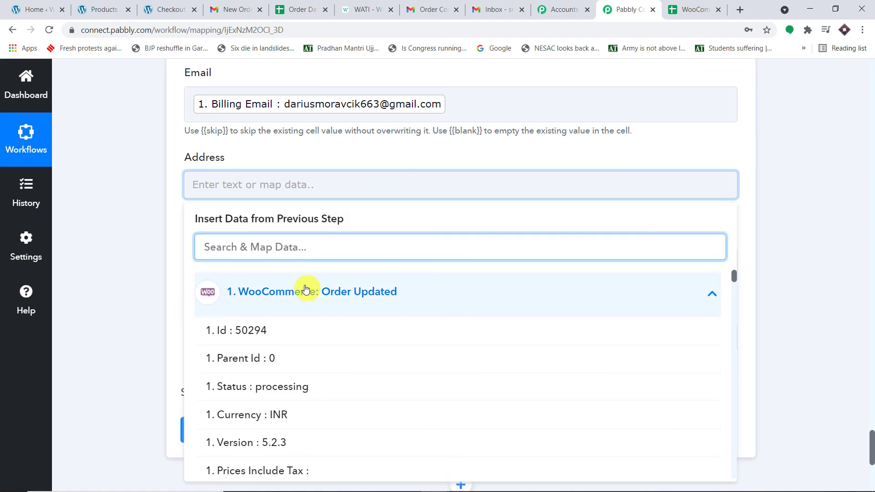
{"action": "type", "text": "add"}
{"action": "left_click", "coordinate": [356, 332]}
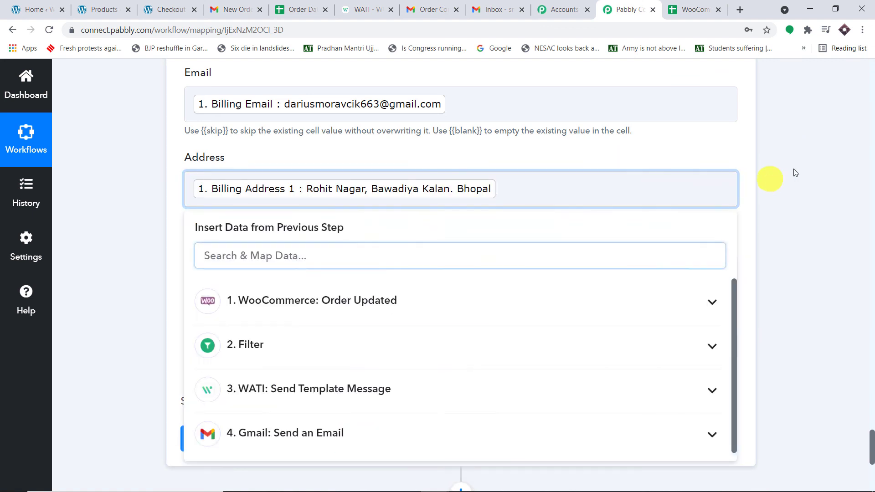
{"action": "left_click", "coordinate": [783, 170]}
{"action": "scroll", "coordinate": [426, 156], "scroll_direction": "down", "scroll_amount": 2}
{"action": "left_click", "coordinate": [426, 156]}
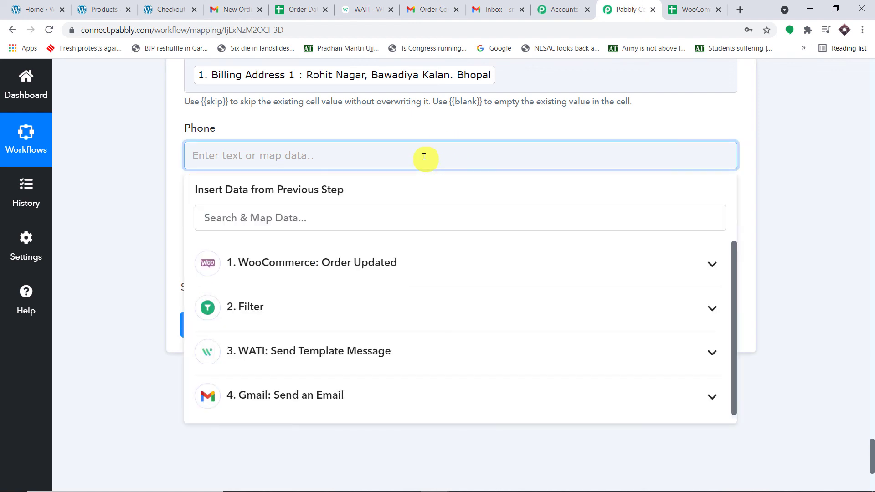
{"action": "left_click", "coordinate": [403, 217]}
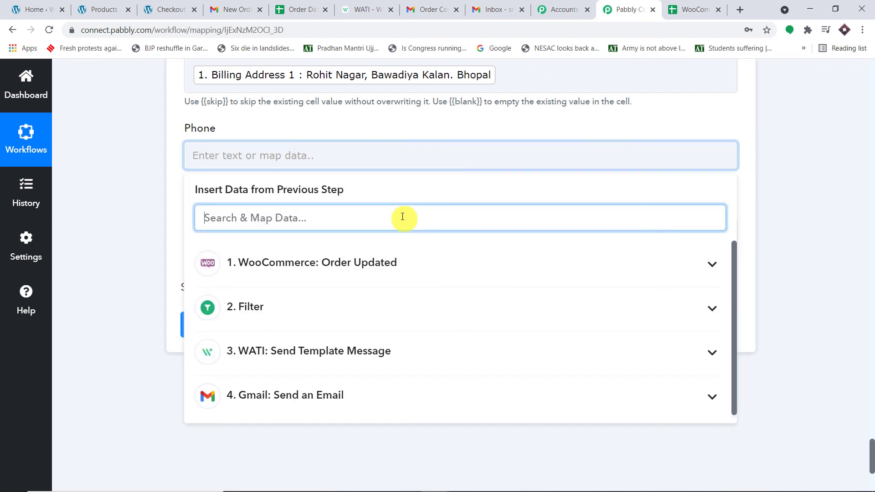
{"action": "type", "text": "ph"}
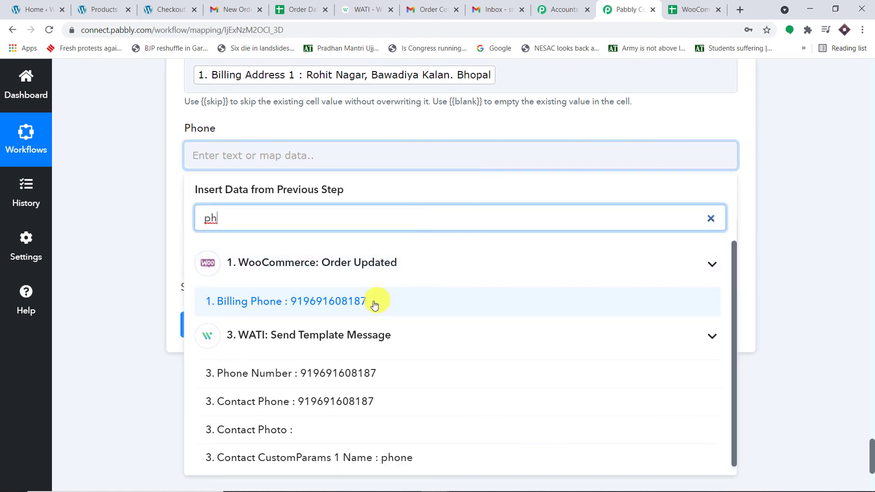
{"action": "left_click", "coordinate": [371, 302]}
{"action": "left_click", "coordinate": [781, 178]}
- Map the Awesome Drones line item name into the Product column
{"action": "left_click", "coordinate": [350, 235]}
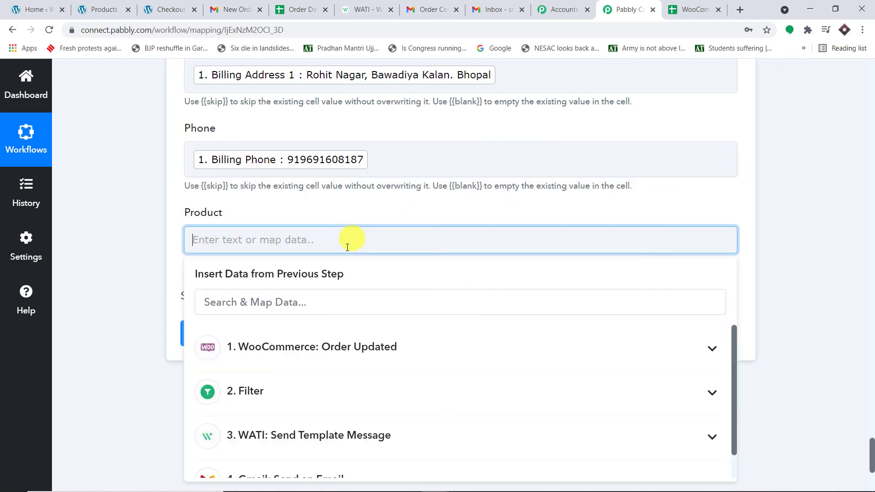
{"action": "left_click", "coordinate": [341, 302]}
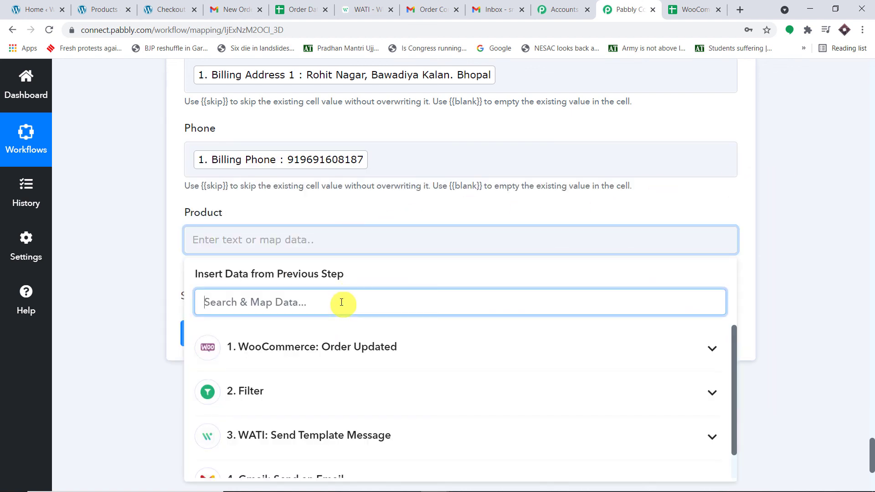
{"action": "type", "text": "awe"}
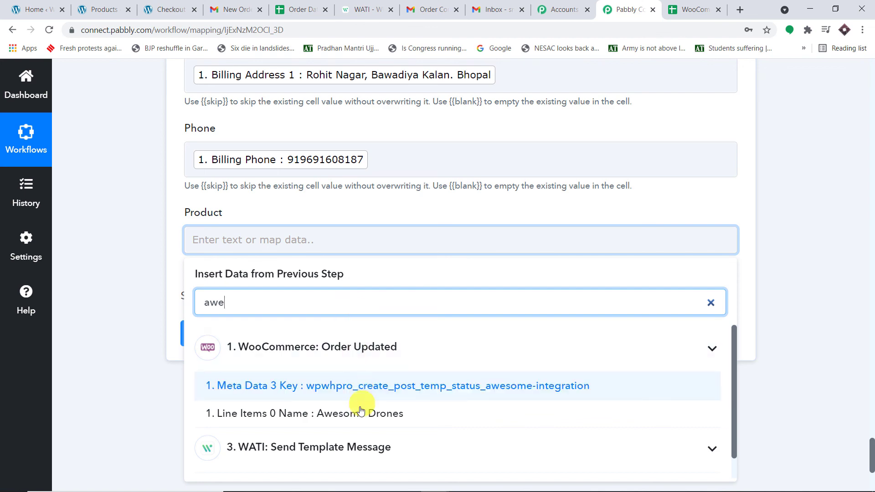
{"action": "left_click", "coordinate": [363, 412]}
{"action": "left_click", "coordinate": [871, 196]}
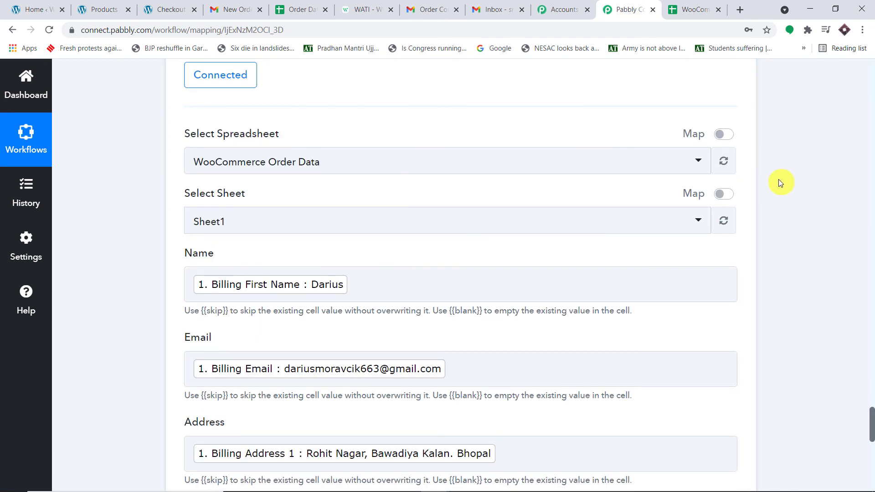
{"action": "scroll", "coordinate": [778, 179], "scroll_direction": "down", "scroll_amount": 7}
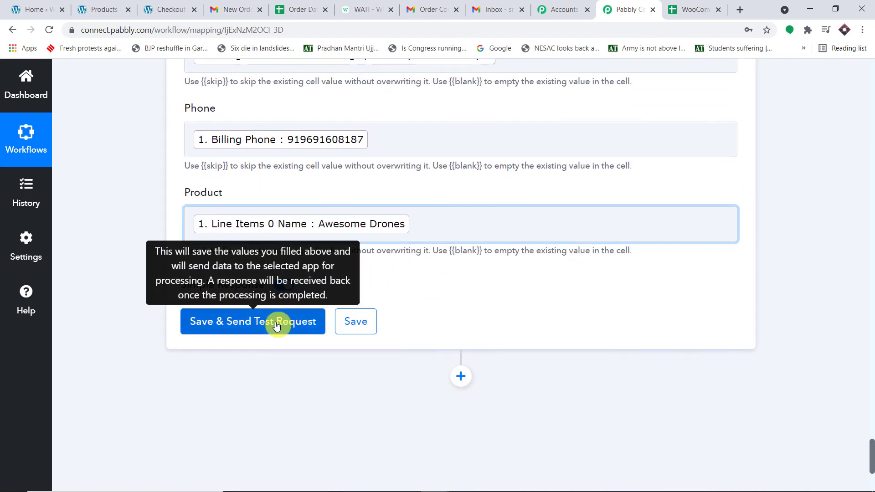
- Send a test request, then widen column B so the new row's email shows fully
{"action": "left_click", "coordinate": [276, 325]}
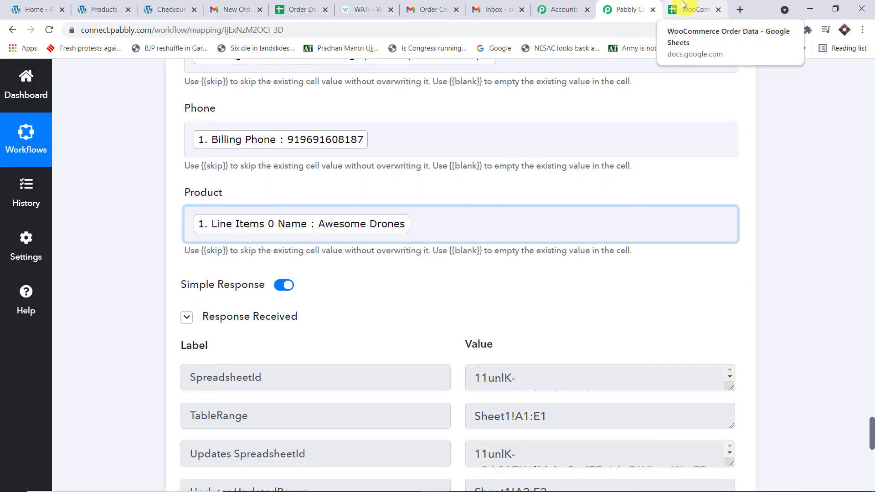
{"action": "left_click", "coordinate": [682, 6]}
{"action": "left_click", "coordinate": [313, 337]}
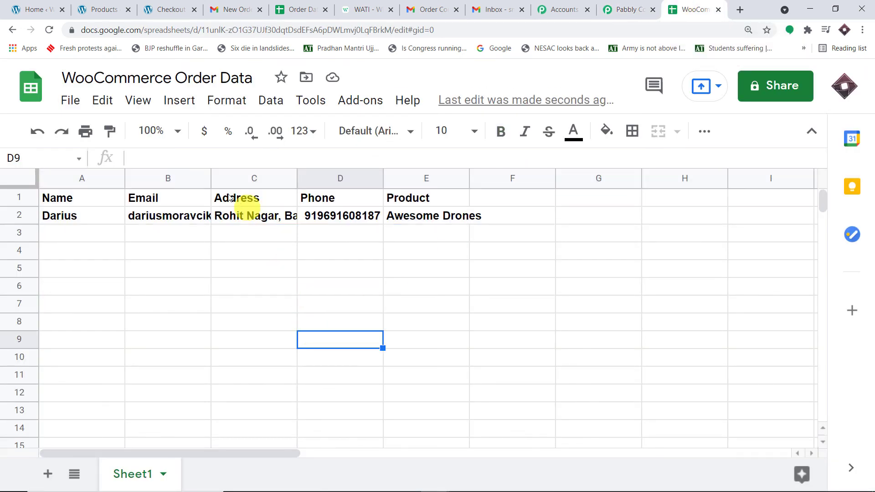
{"action": "left_click_drag", "start_coordinate": [212, 179], "coordinate": [269, 179]}
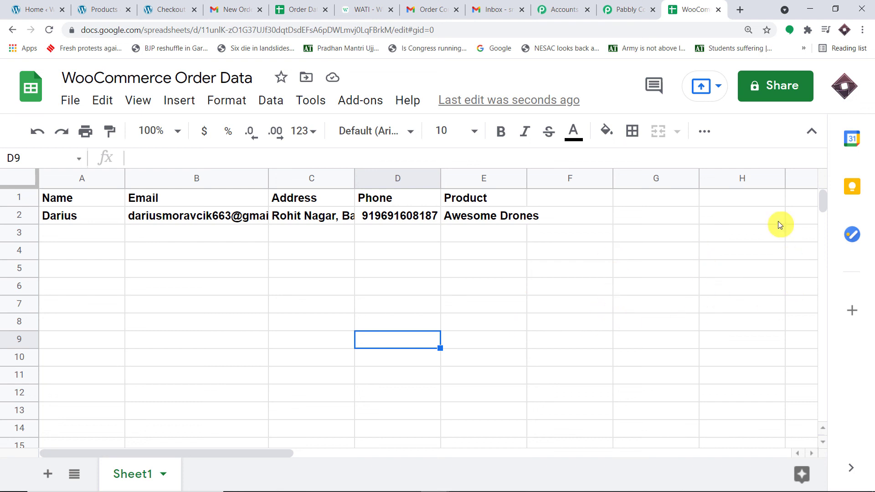
- Collapse the Google Sheets, WATI and Filter by Pabbly steps down to their headers
{"action": "left_click", "coordinate": [641, 3]}
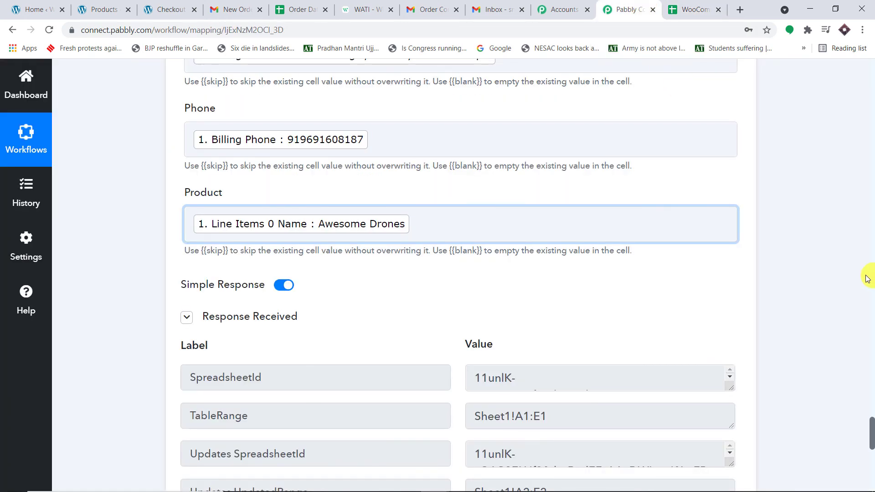
{"action": "scroll", "coordinate": [831, 274], "scroll_direction": "up", "scroll_amount": 10}
{"action": "scroll", "coordinate": [638, 279], "scroll_direction": "up", "scroll_amount": 4}
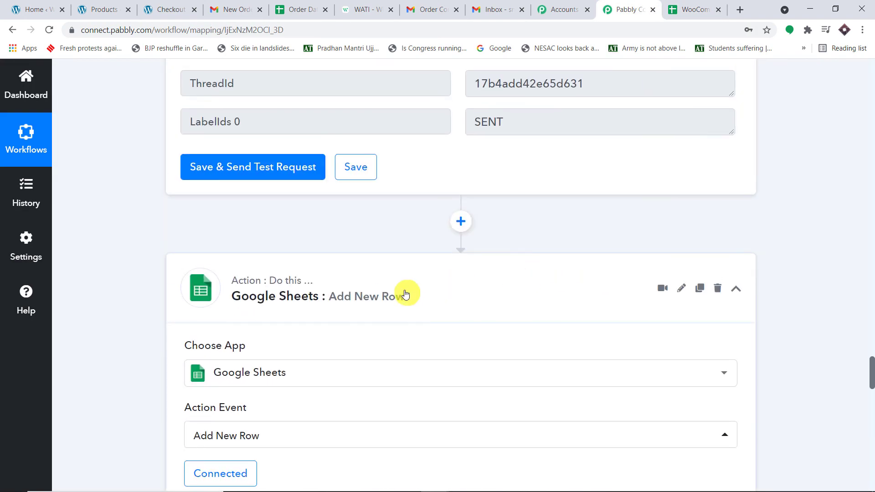
{"action": "left_click", "coordinate": [405, 294]}
{"action": "scroll", "coordinate": [595, 276], "scroll_direction": "up", "scroll_amount": 8}
{"action": "scroll", "coordinate": [597, 276], "scroll_direction": "up", "scroll_amount": 12}
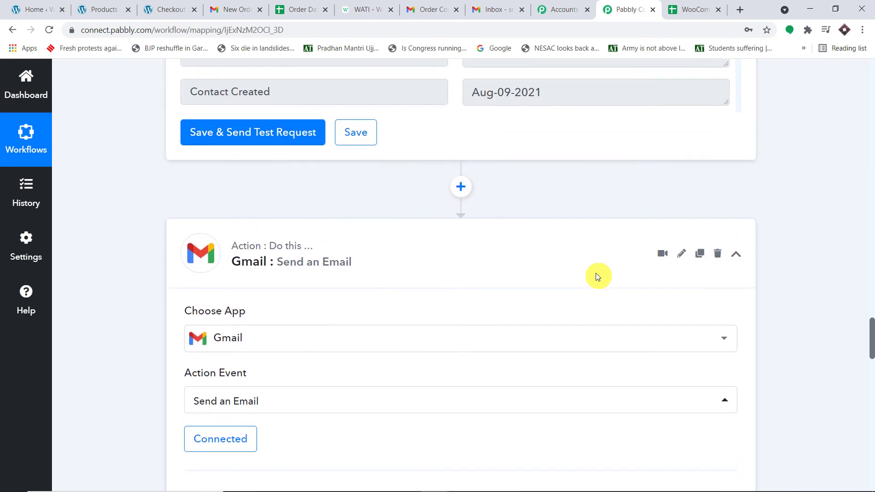
{"action": "scroll", "coordinate": [412, 351], "scroll_direction": "up", "scroll_amount": 15}
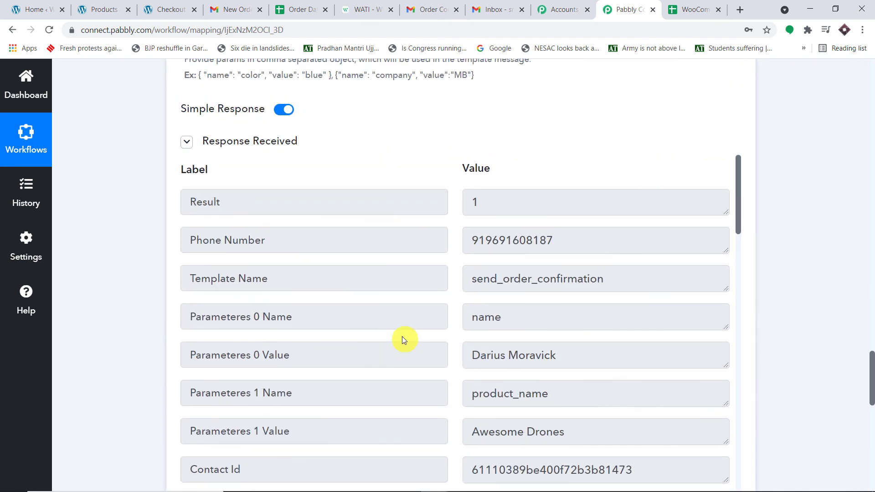
{"action": "scroll", "coordinate": [606, 187], "scroll_direction": "up", "scroll_amount": 5}
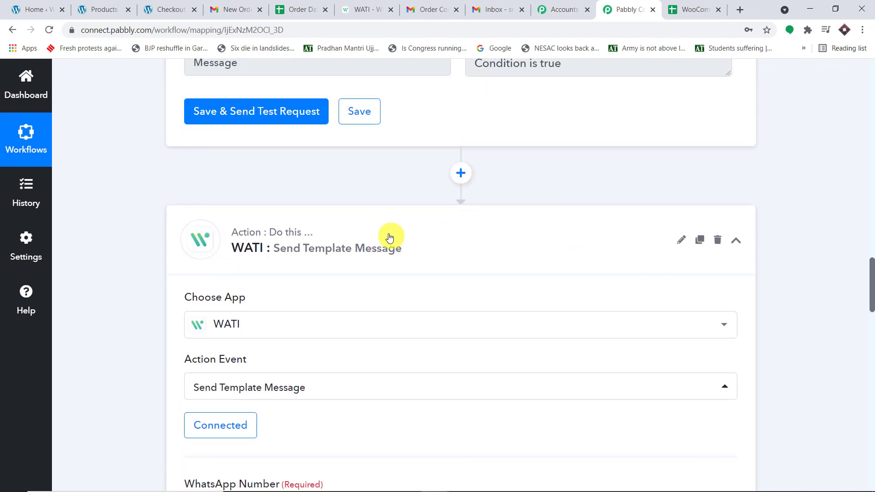
{"action": "left_click", "coordinate": [389, 236]}
{"action": "scroll", "coordinate": [548, 220], "scroll_direction": "up", "scroll_amount": 9}
{"action": "scroll", "coordinate": [501, 234], "scroll_direction": "up", "scroll_amount": 5}
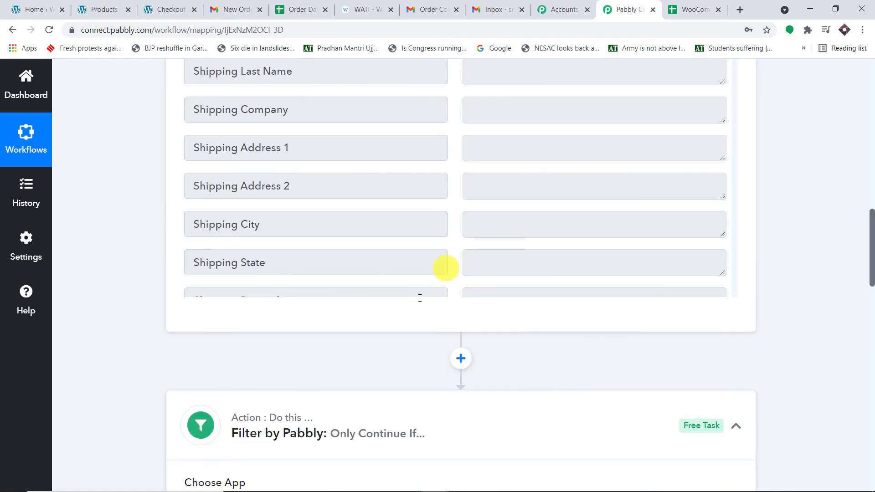
{"action": "left_click", "coordinate": [352, 426]}
{"action": "scroll", "coordinate": [559, 260], "scroll_direction": "up", "scroll_amount": 6}
{"action": "scroll", "coordinate": [551, 261], "scroll_direction": "up", "scroll_amount": 10}
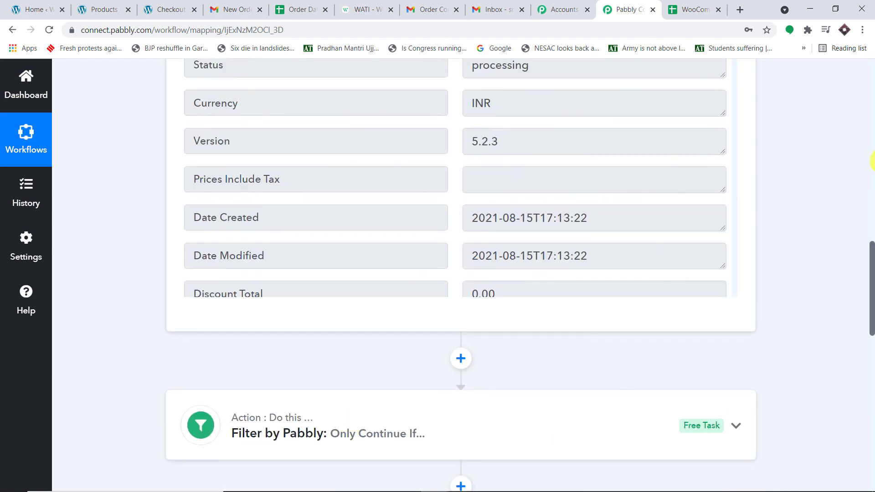
{"action": "scroll", "coordinate": [870, 157], "scroll_direction": "up", "scroll_amount": 10}
{"action": "scroll", "coordinate": [531, 206], "scroll_direction": "up", "scroll_amount": 5}
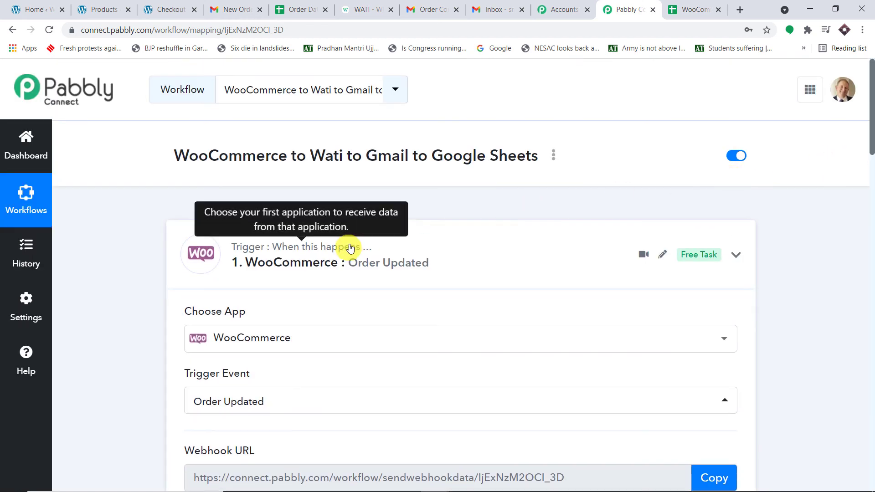
- Collapse the WooCommerce Order Updated trigger and review the five collapsed workflow steps
{"action": "left_click", "coordinate": [348, 248]}
{"action": "scroll", "coordinate": [589, 179], "scroll_direction": "down", "scroll_amount": 3}
{"action": "scroll", "coordinate": [591, 183], "scroll_direction": "down", "scroll_amount": 4}
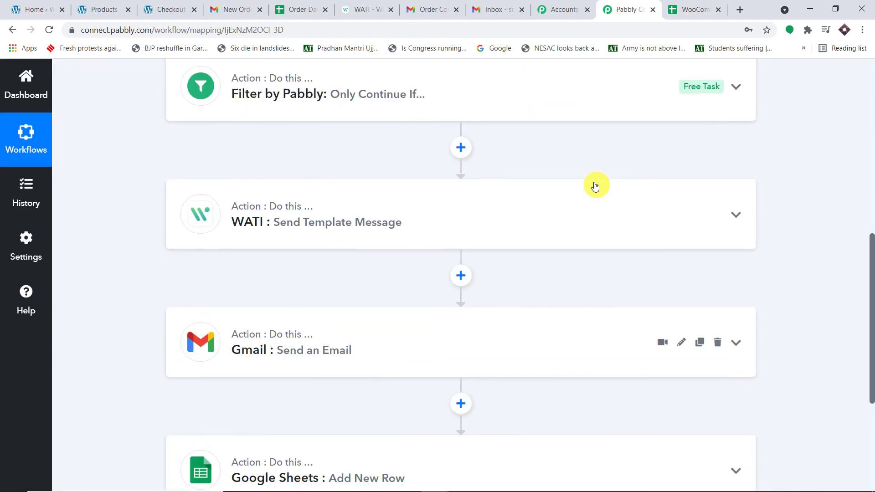
{"action": "scroll", "coordinate": [592, 185], "scroll_direction": "up", "scroll_amount": 5}
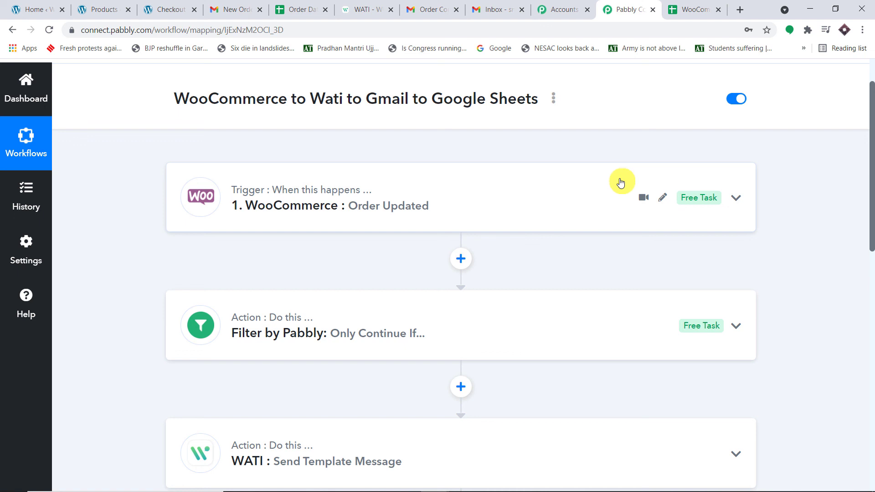
{"action": "scroll", "coordinate": [593, 182], "scroll_direction": "down", "scroll_amount": 3}
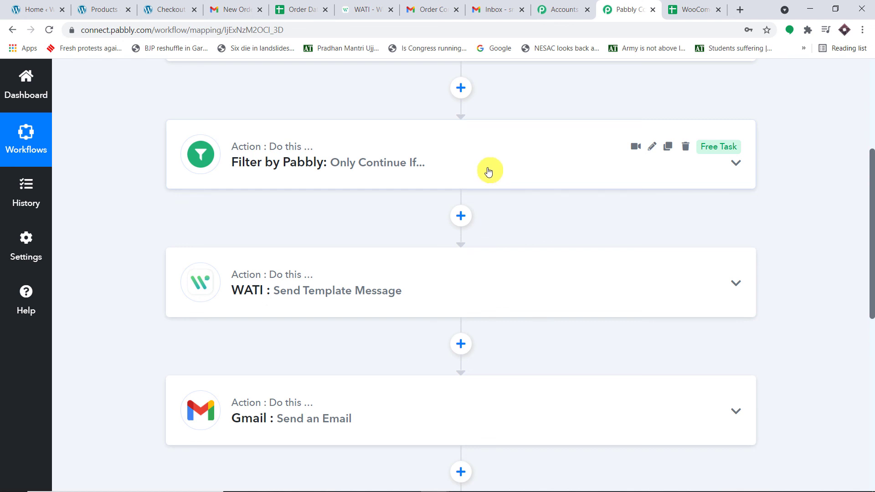
{"action": "scroll", "coordinate": [488, 171], "scroll_direction": "down", "scroll_amount": 2}
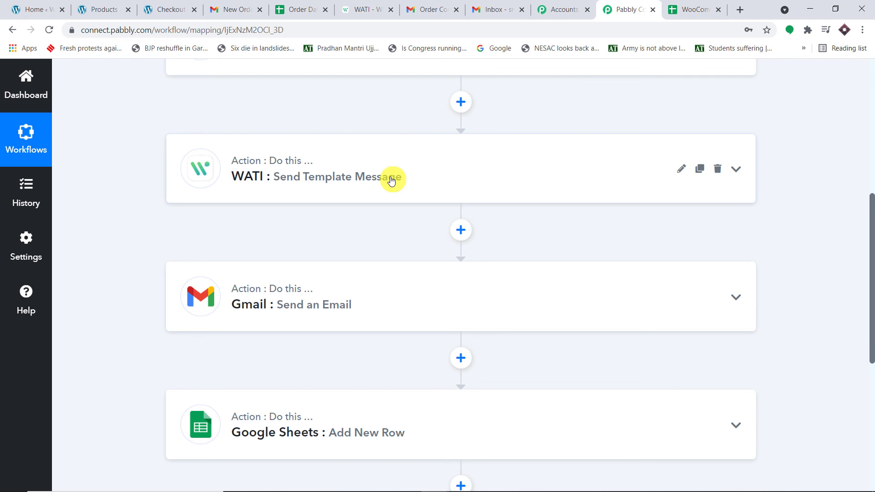
{"action": "scroll", "coordinate": [394, 184], "scroll_direction": "down", "scroll_amount": 2}
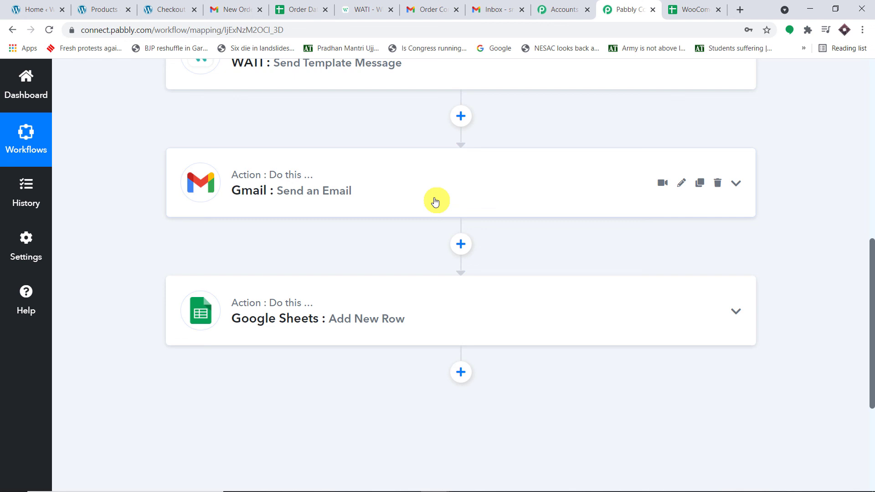
{"action": "scroll", "coordinate": [443, 208], "scroll_direction": "down", "scroll_amount": 1}
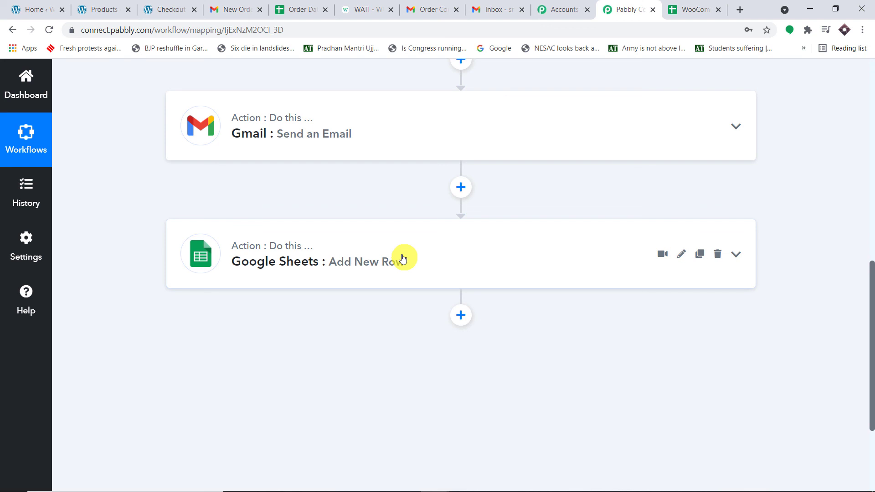
{"action": "scroll", "coordinate": [403, 258], "scroll_direction": "up", "scroll_amount": 7}
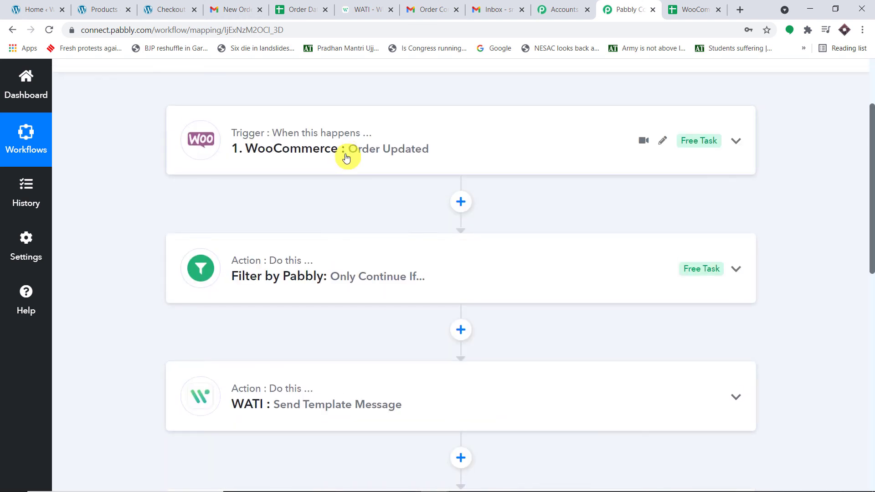
{"action": "scroll", "coordinate": [351, 173], "scroll_direction": "down", "scroll_amount": 8}
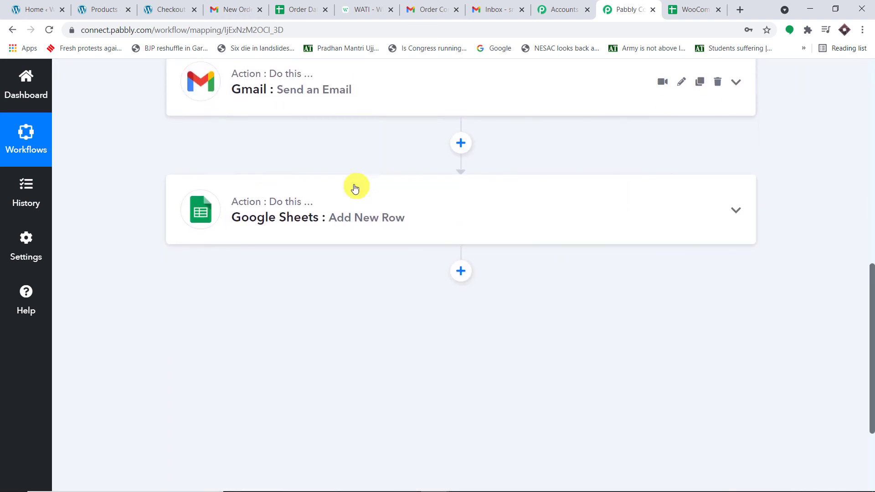
{"action": "scroll", "coordinate": [357, 196], "scroll_direction": "down", "scroll_amount": 1}
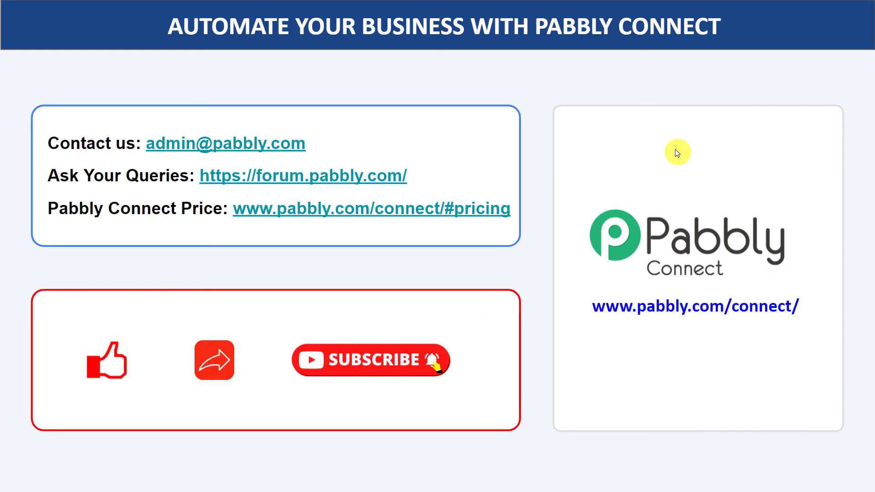